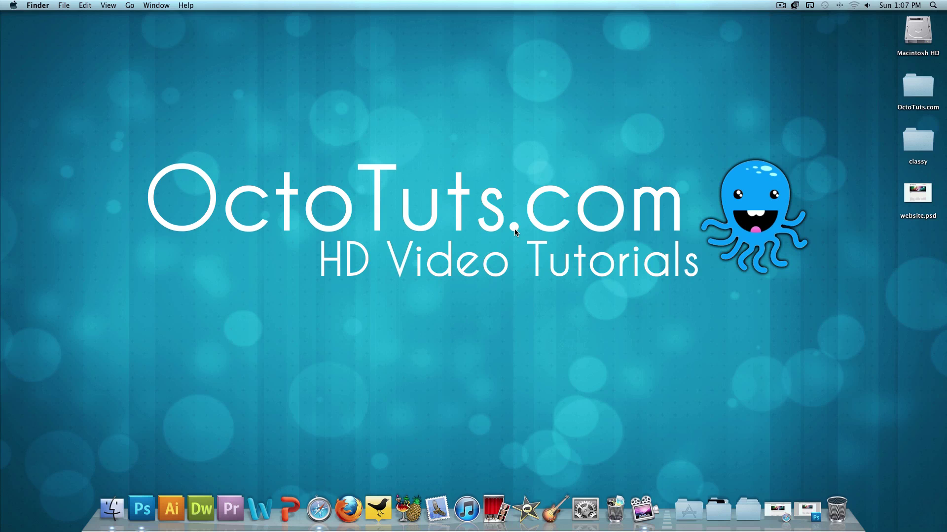
# Step: Restore Safari and scroll through the classy template preview
pyautogui.click(777, 510)
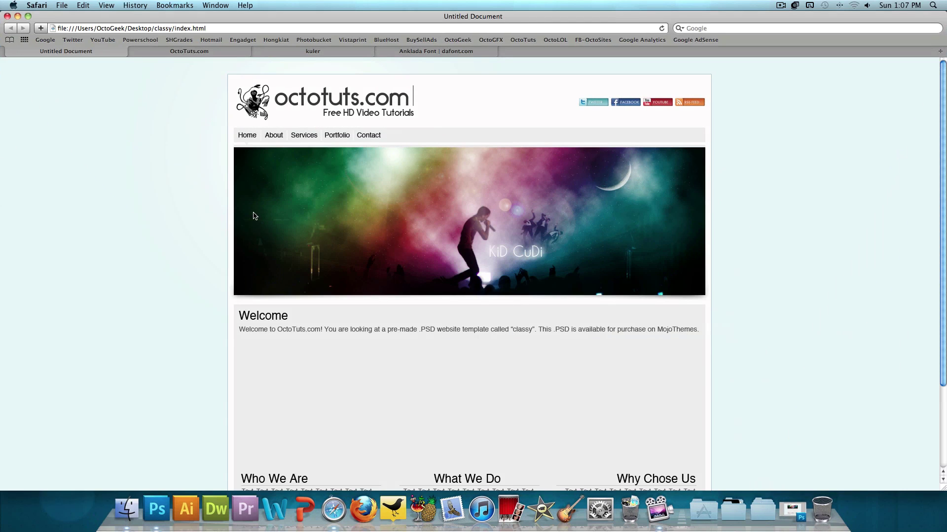
pyautogui.moveTo(433, 102); pyautogui.dragTo(61, 158)
pyautogui.scroll(-3, 488, 191)
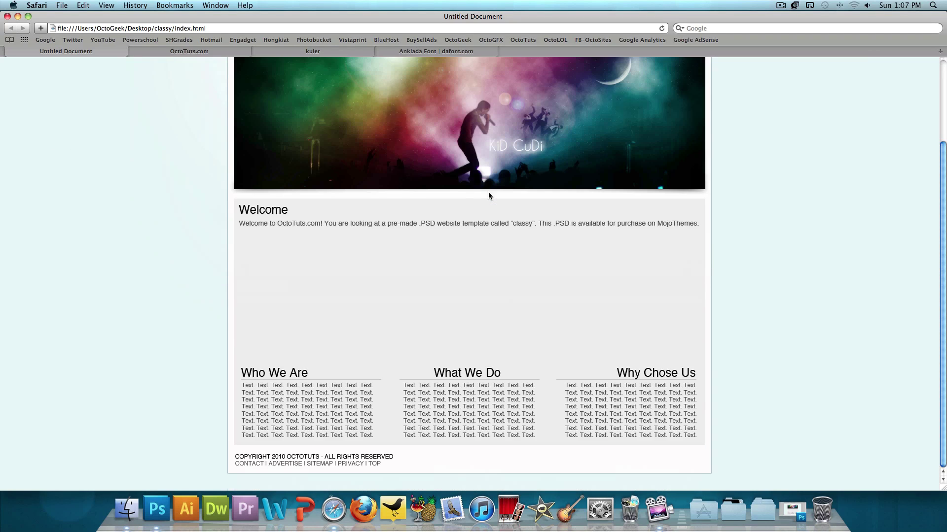
pyautogui.scroll(3, 486, 201)
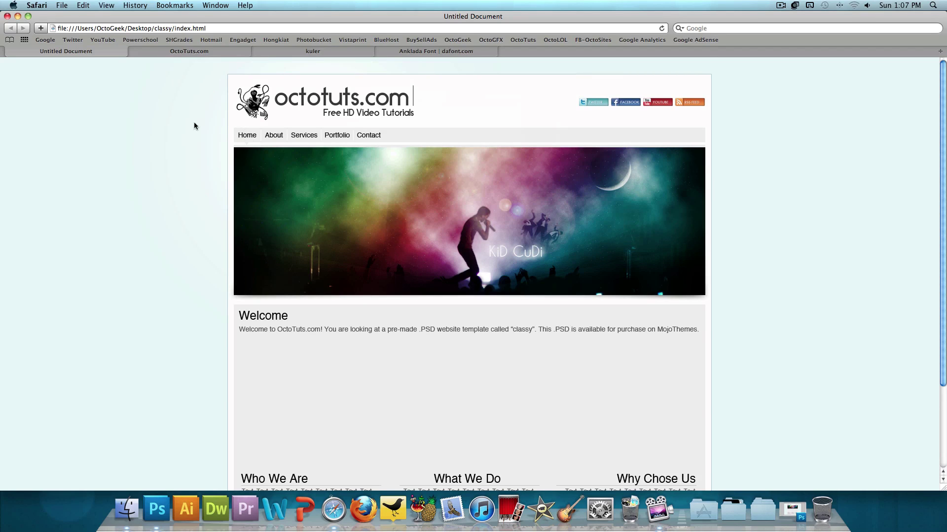
# Step: Review the OctoTuts.com page's Welcome text and columns, then go from the classy tab to kuler
pyautogui.click(188, 52)
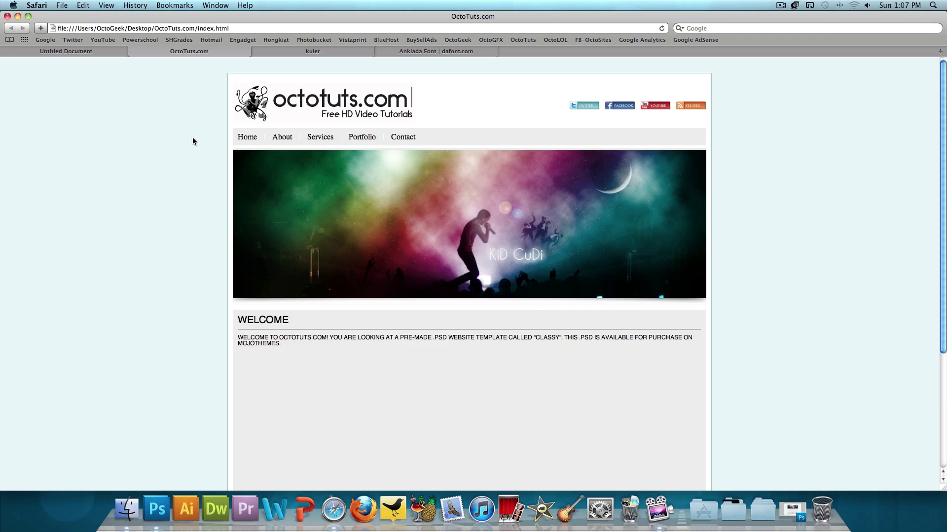
pyautogui.scroll(-5, 193, 138)
pyautogui.moveTo(285, 178); pyautogui.dragTo(506, 420)
pyautogui.click(560, 438)
pyautogui.moveTo(560, 437); pyautogui.dragTo(567, 404)
pyautogui.click(570, 372)
pyautogui.scroll(5, 457, 267)
pyautogui.click(69, 51)
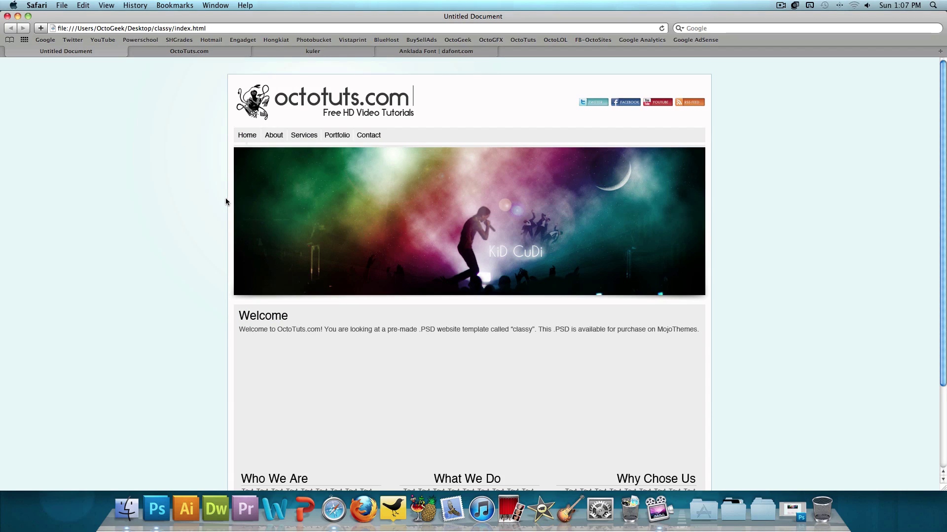
pyautogui.click(303, 52)
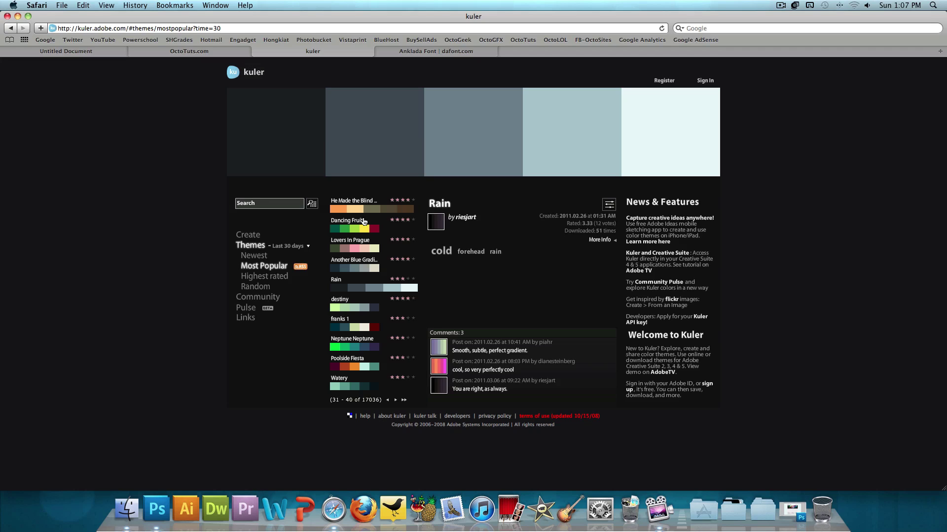
# Step: Preview Poolside Fiesta and Rain, compare Rain with the classy template, then view Anklada on dafont
pyautogui.click(360, 369)
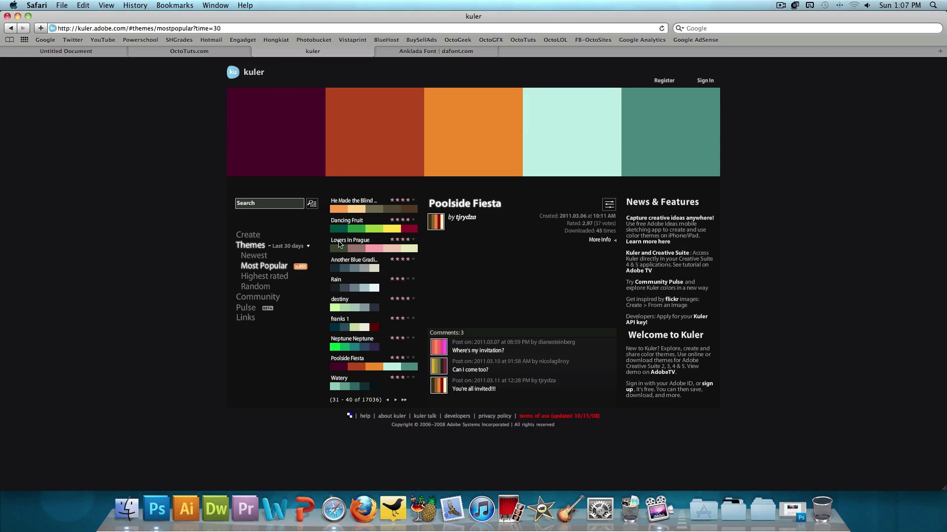
pyautogui.click(370, 286)
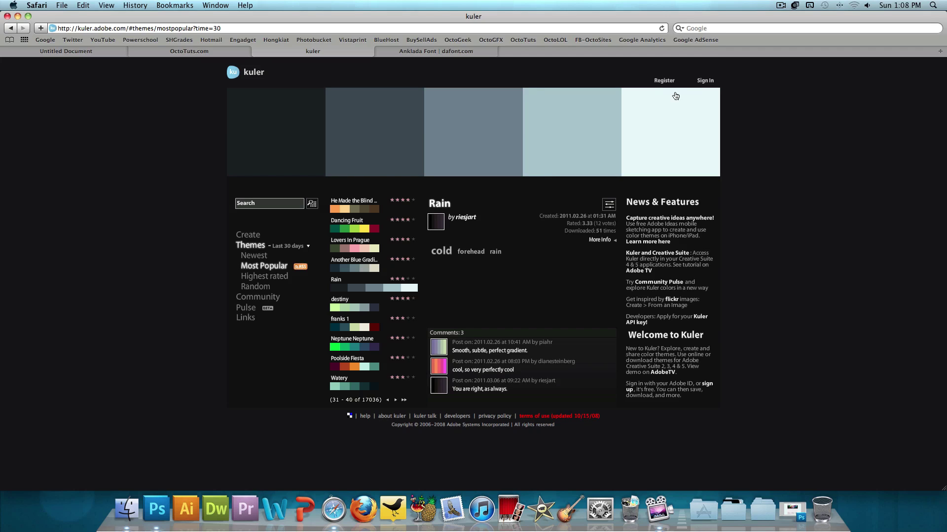
pyautogui.click(81, 54)
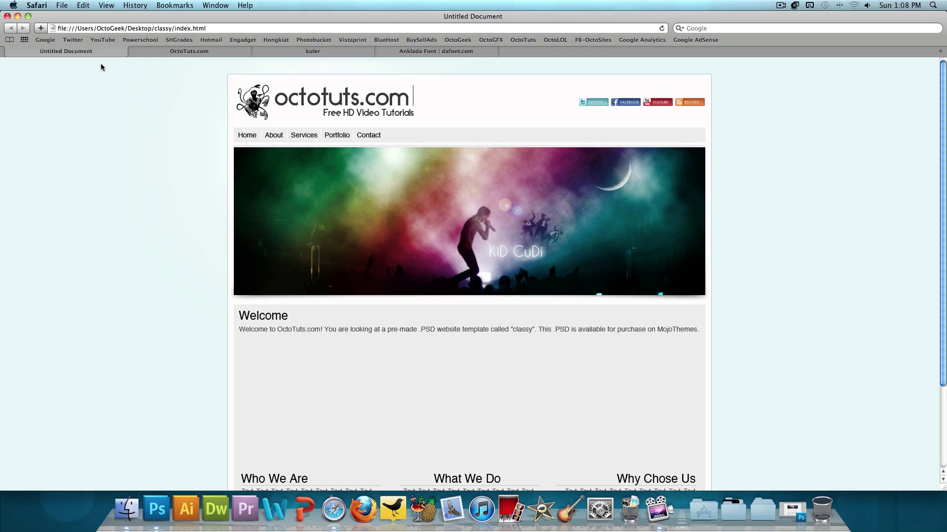
pyautogui.click(296, 51)
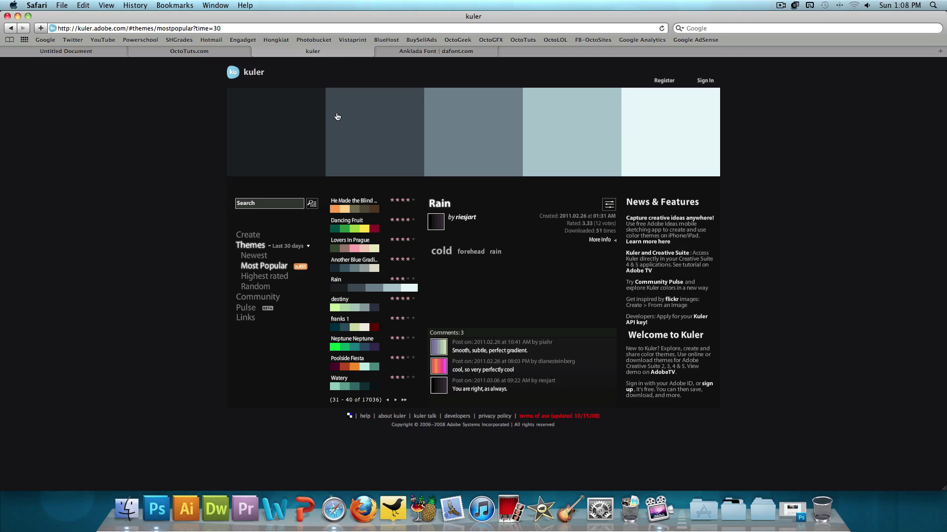
pyautogui.click(74, 52)
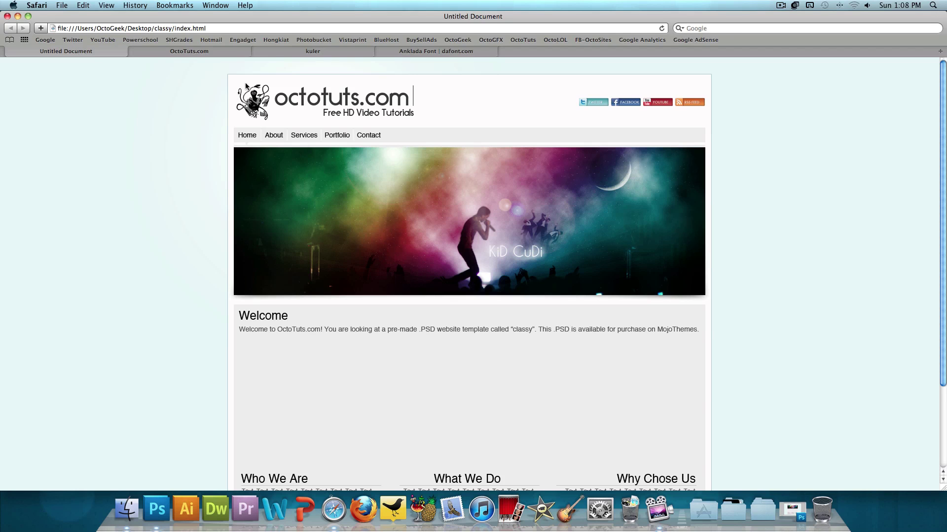
pyautogui.click(272, 52)
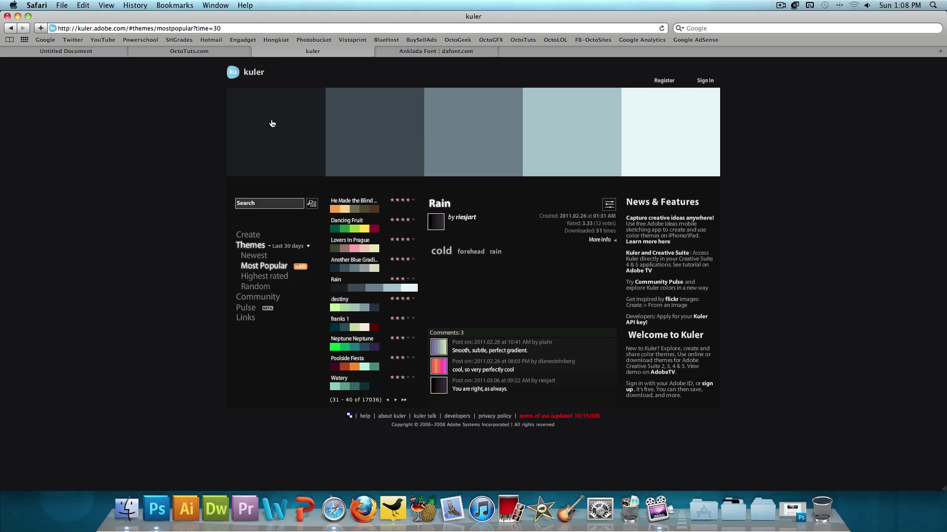
pyautogui.click(11, 51)
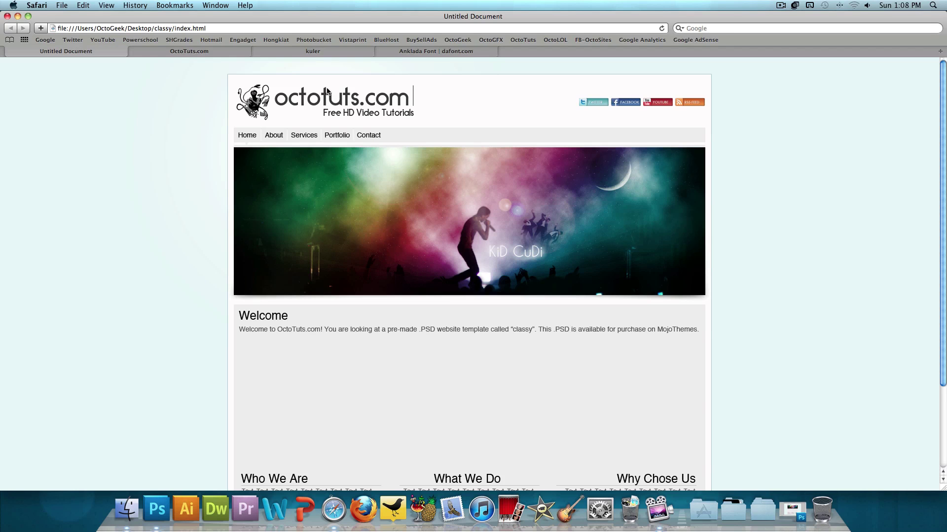
pyautogui.click(256, 52)
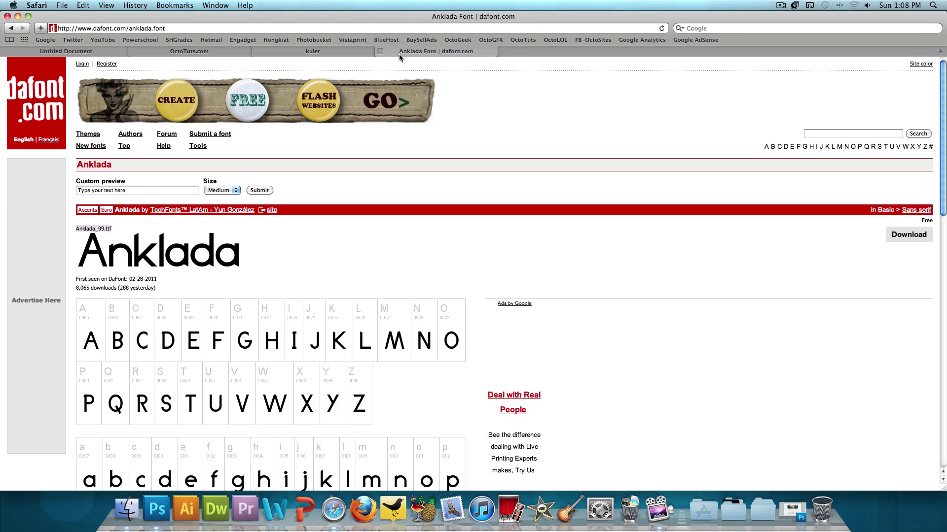
pyautogui.click(399, 52)
# Step: Return to the classy template page and try its Twitter button
pyautogui.click(101, 52)
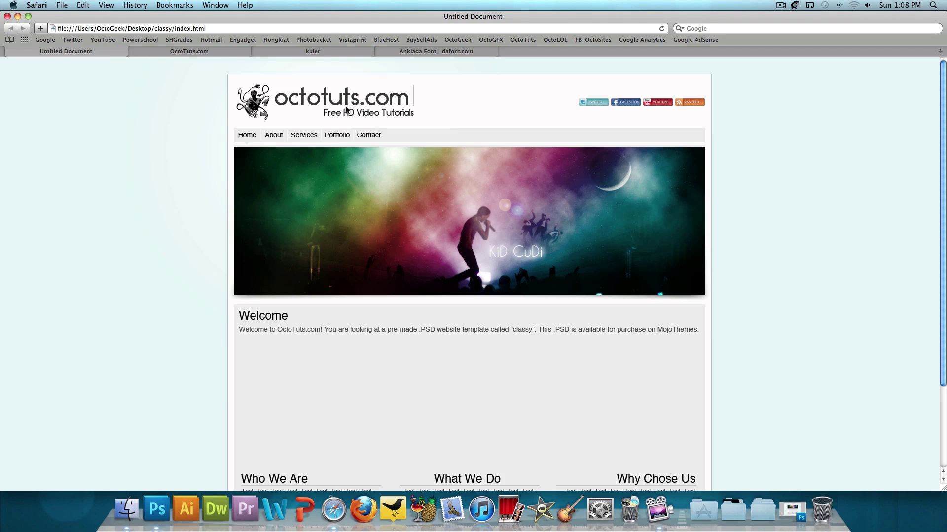
pyautogui.click(593, 102)
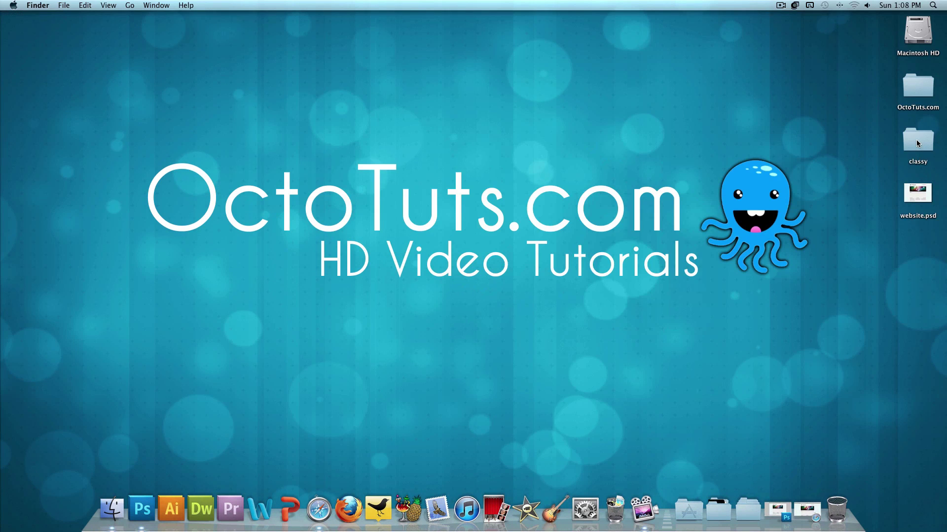
pyautogui.doubleClick(917, 143)
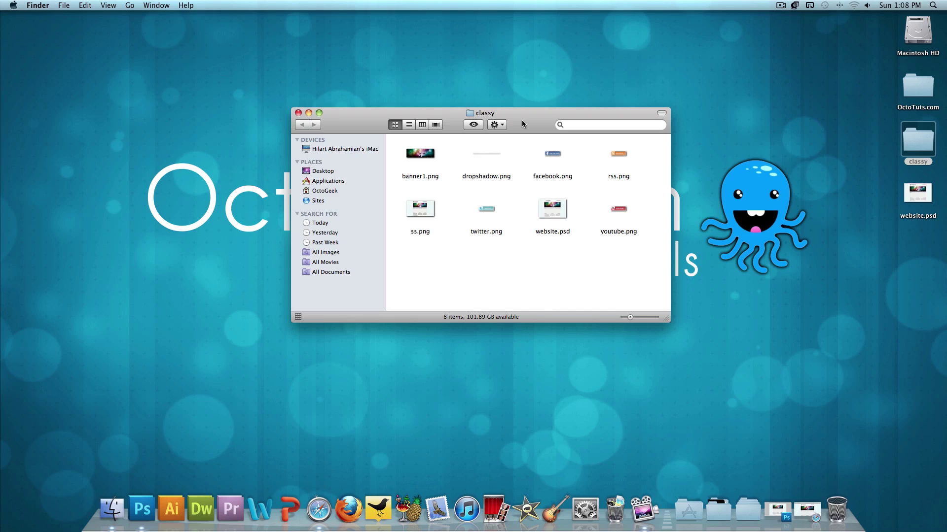
pyautogui.moveTo(522, 120); pyautogui.dragTo(486, 125)
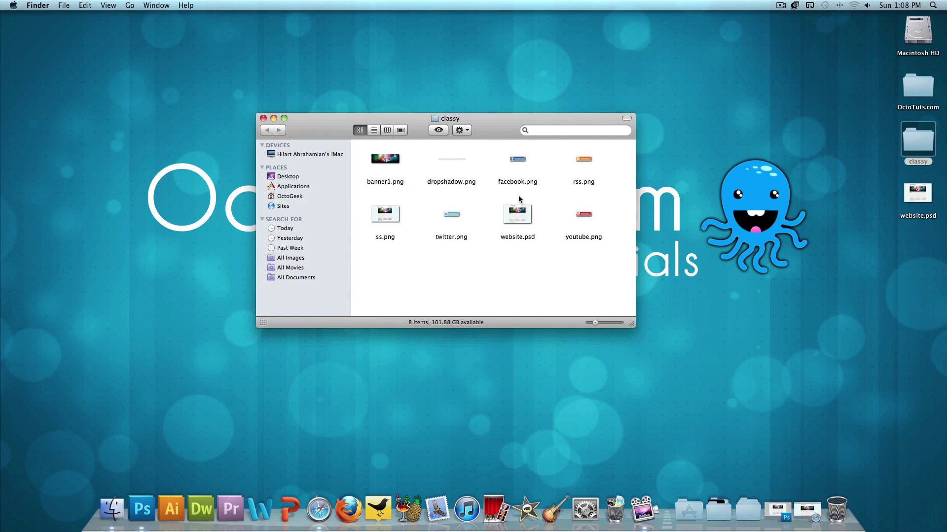
pyautogui.click(517, 213)
pyautogui.click(583, 217)
pyautogui.click(579, 169)
pyautogui.click(513, 161)
pyautogui.click(456, 219)
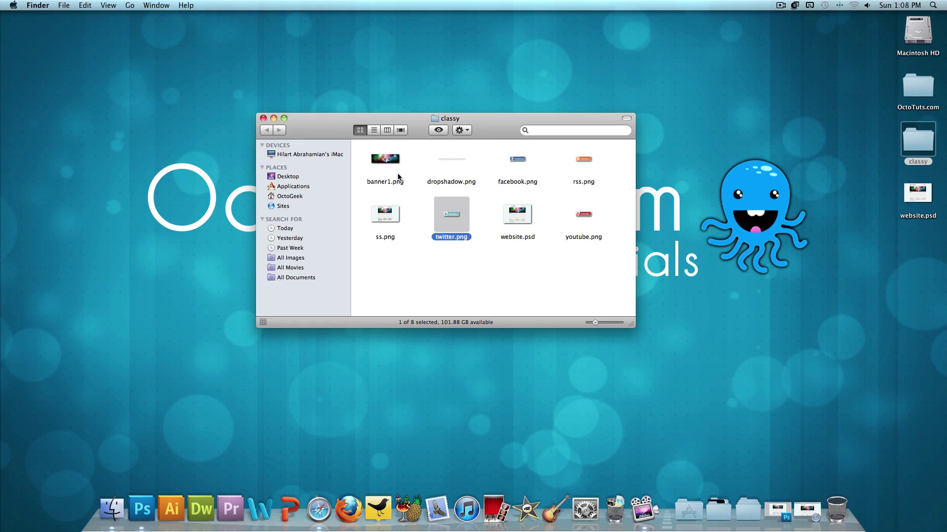
pyautogui.click(382, 159)
pyautogui.click(446, 159)
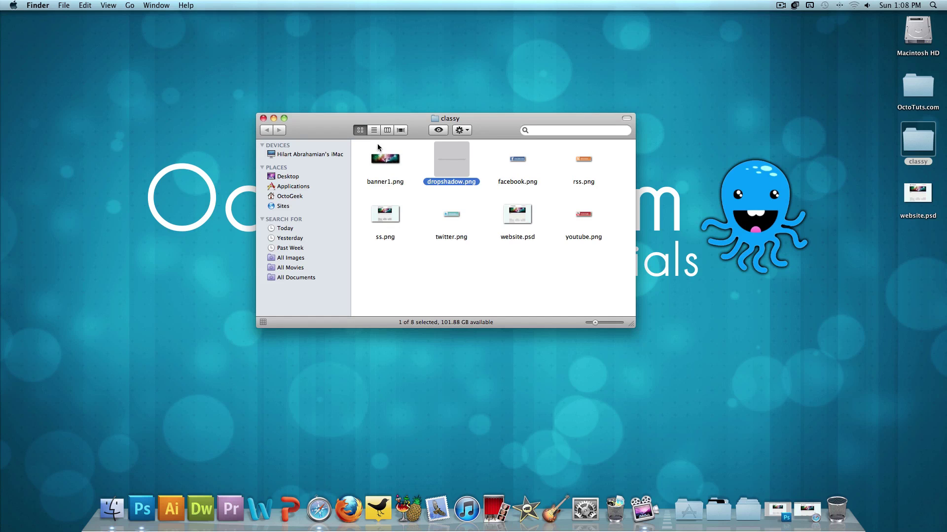
pyautogui.click(263, 118)
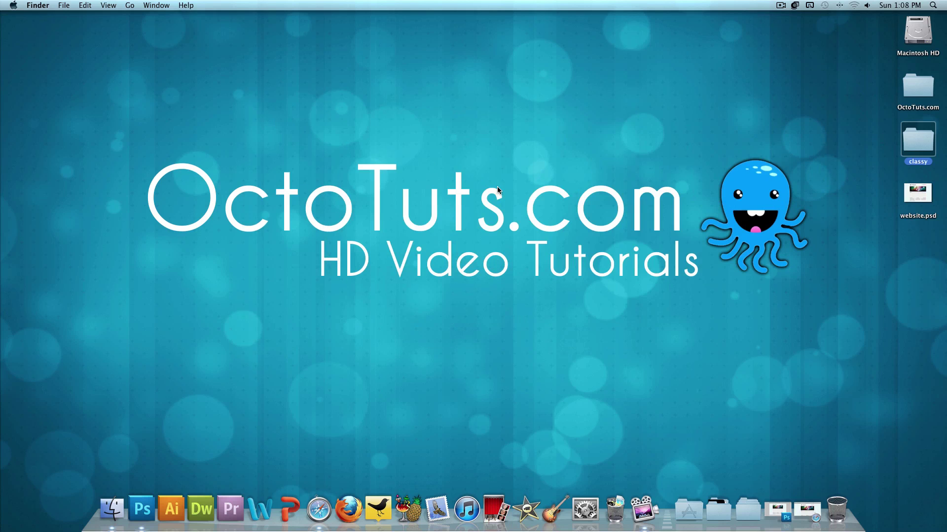
pyautogui.click(518, 224)
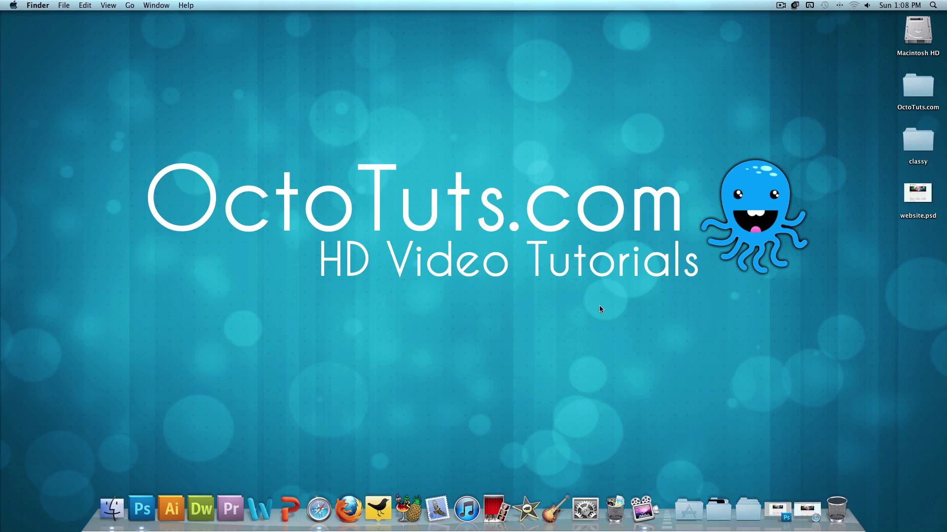
pyautogui.click(807, 511)
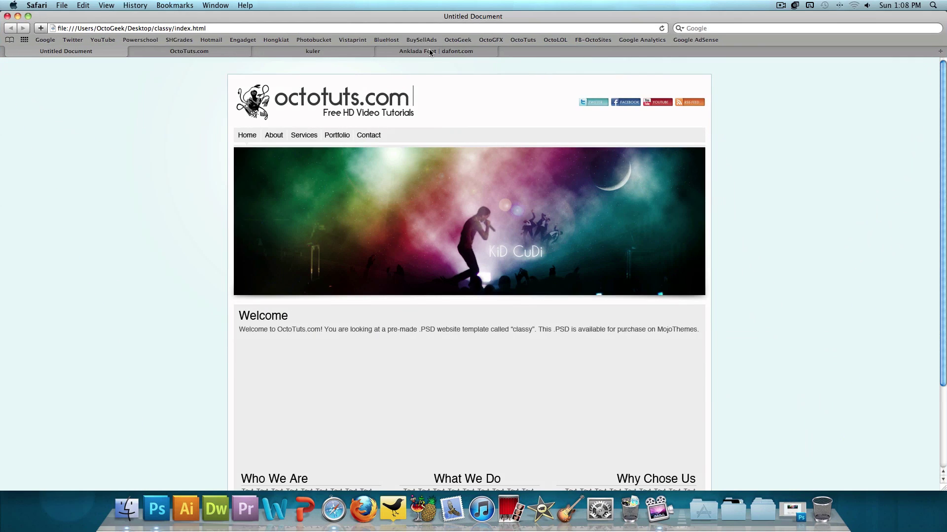
pyautogui.click(380, 50)
pyautogui.click(266, 50)
pyautogui.click(44, 52)
pyautogui.click(18, 16)
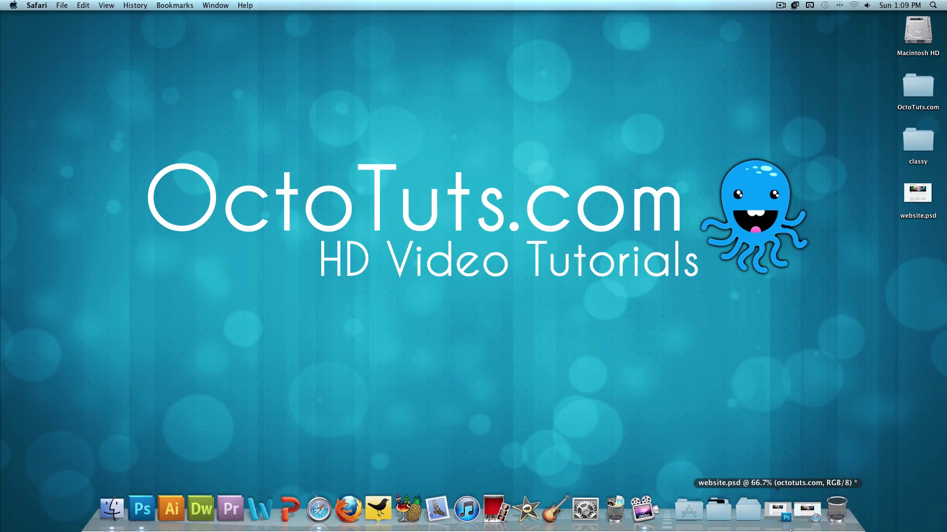
# Step: Restore website.psd and create a new 1600 × 1100 px document at 72 ppi
pyautogui.click(777, 510)
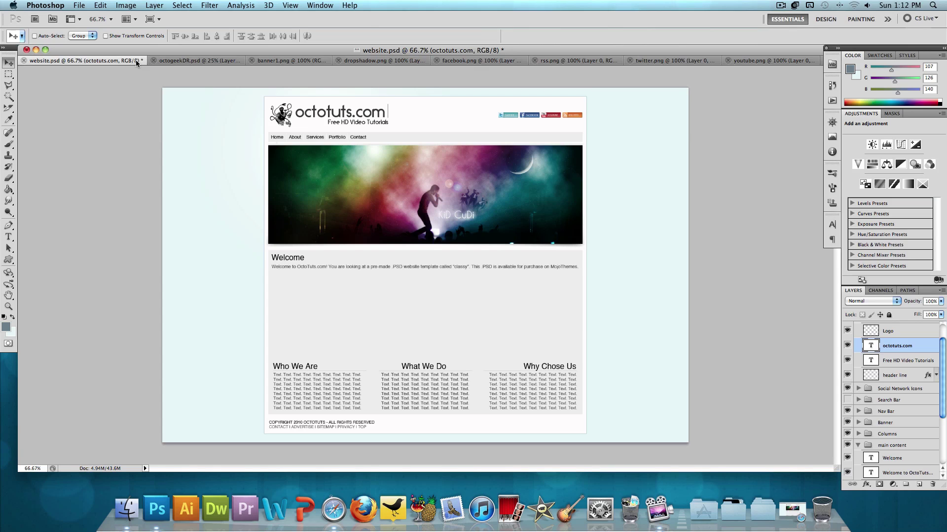
pyautogui.click(85, 7)
pyautogui.click(88, 16)
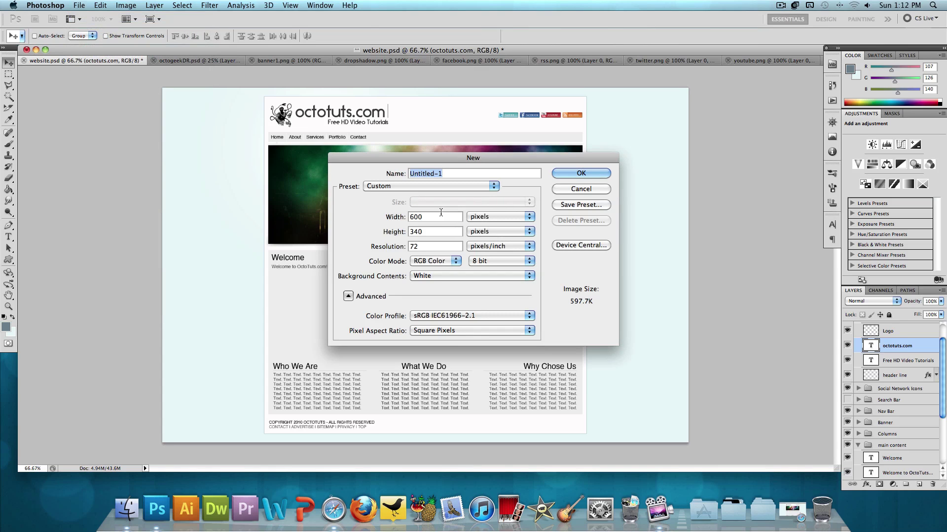
pyautogui.doubleClick(409, 216)
pyautogui.write('1600')
pyautogui.press('Tab')
pyautogui.write('1100')
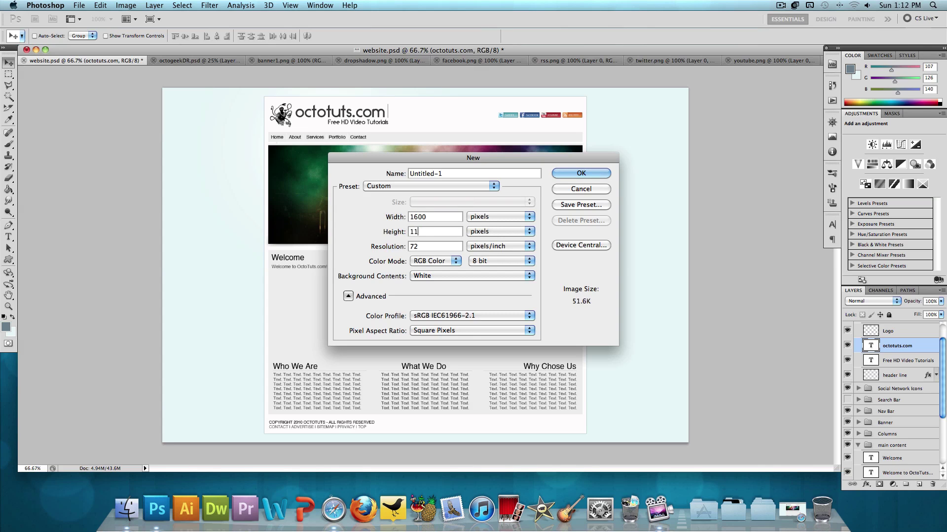
pyautogui.click(587, 174)
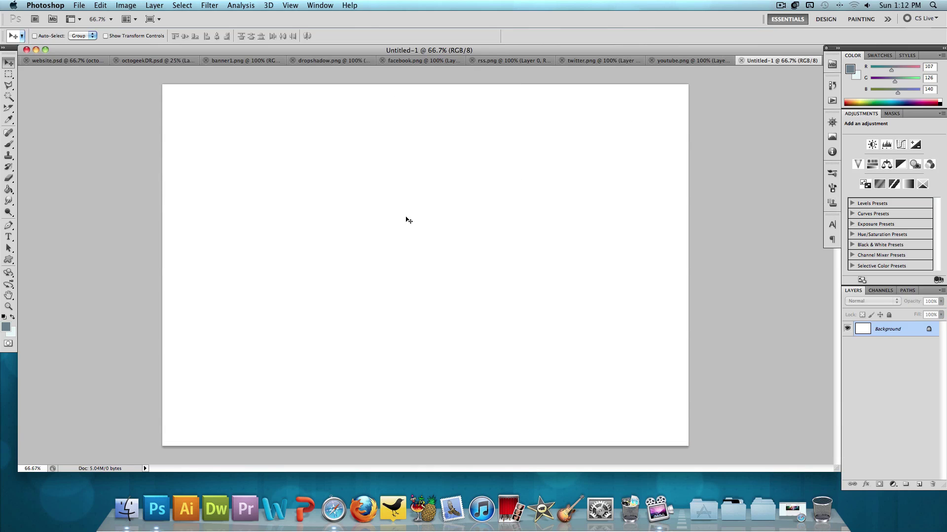
# Step: Convert Untitled-1's locked Background into an editable Layer 0
pyautogui.click(41, 62)
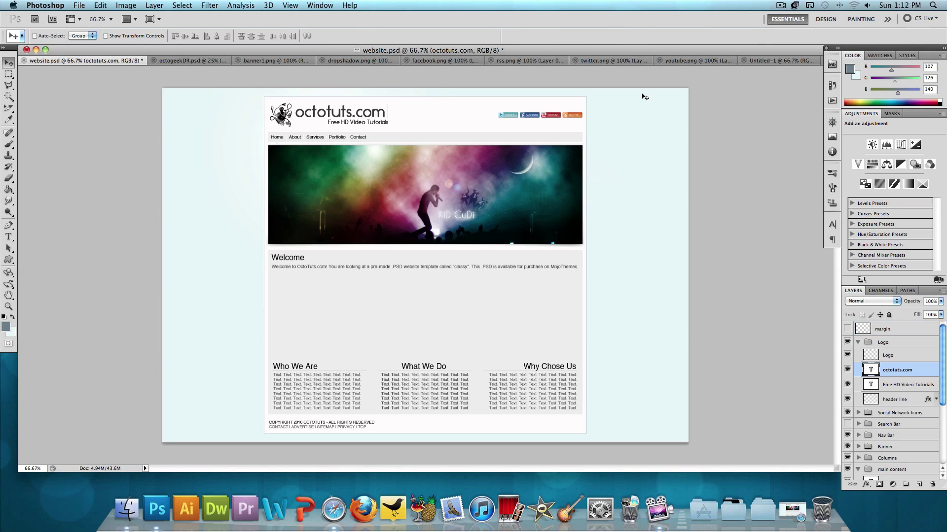
pyautogui.click(768, 61)
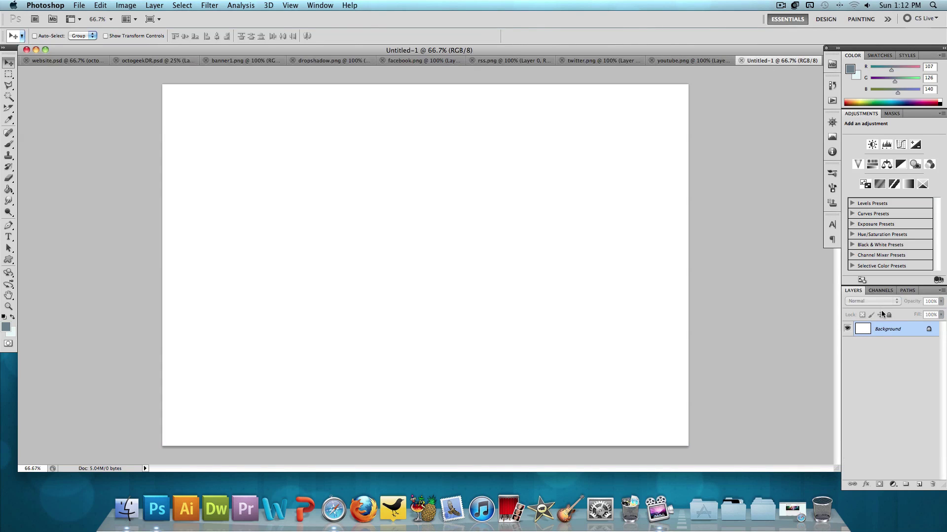
pyautogui.doubleClick(909, 331)
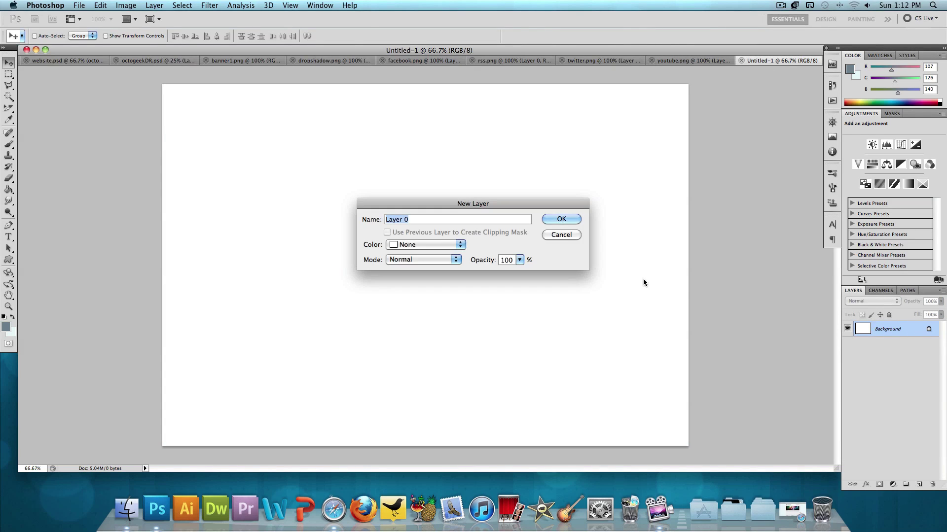
pyautogui.click(569, 221)
# Step: Give Layer 0 a Color Overlay of the mockup's pale cyan, #e6f5f7
pyautogui.doubleClick(913, 330)
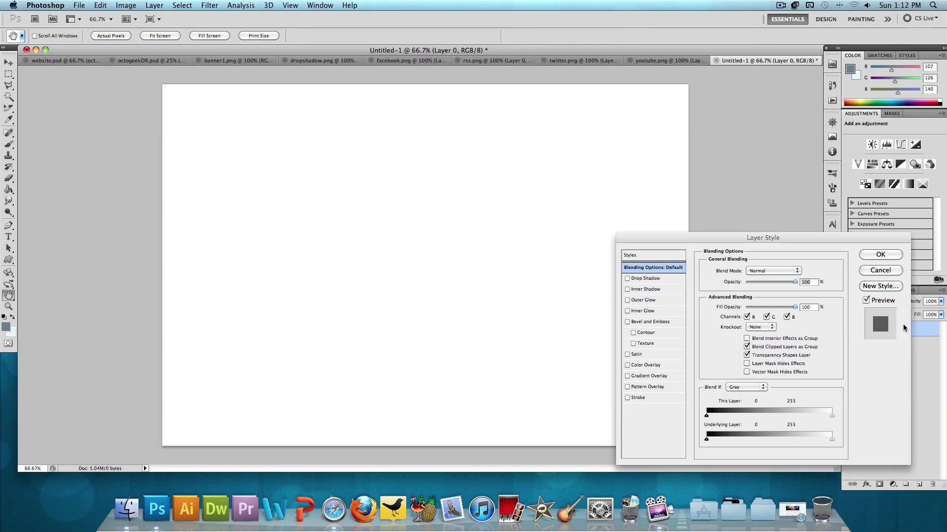
pyautogui.click(659, 365)
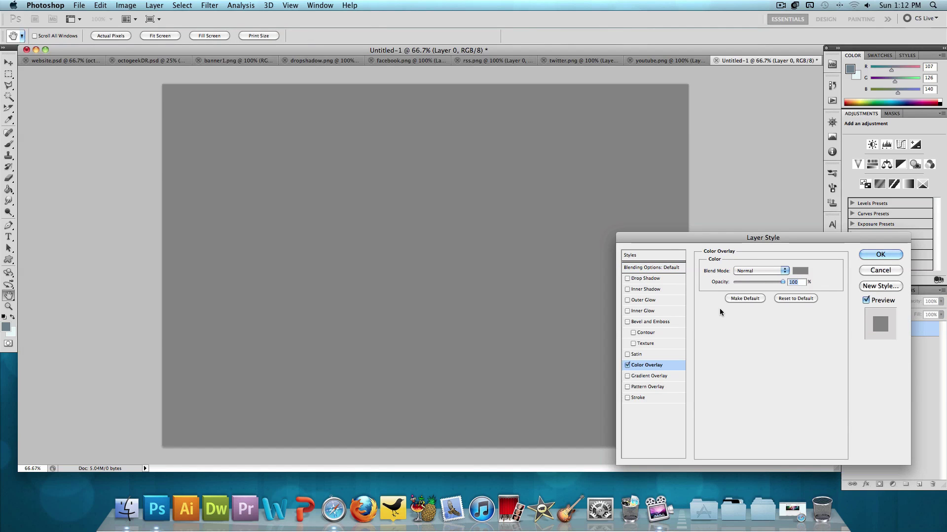
pyautogui.click(799, 271)
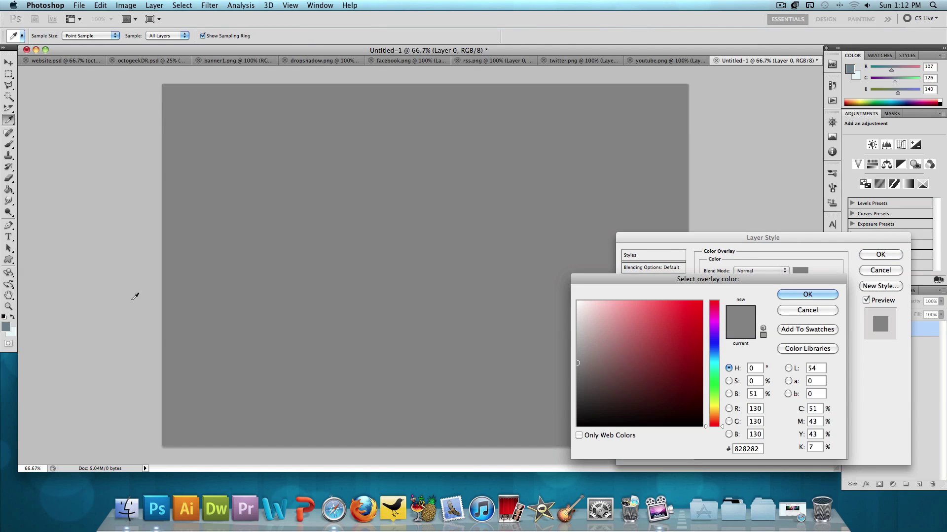
pyautogui.click(11, 331)
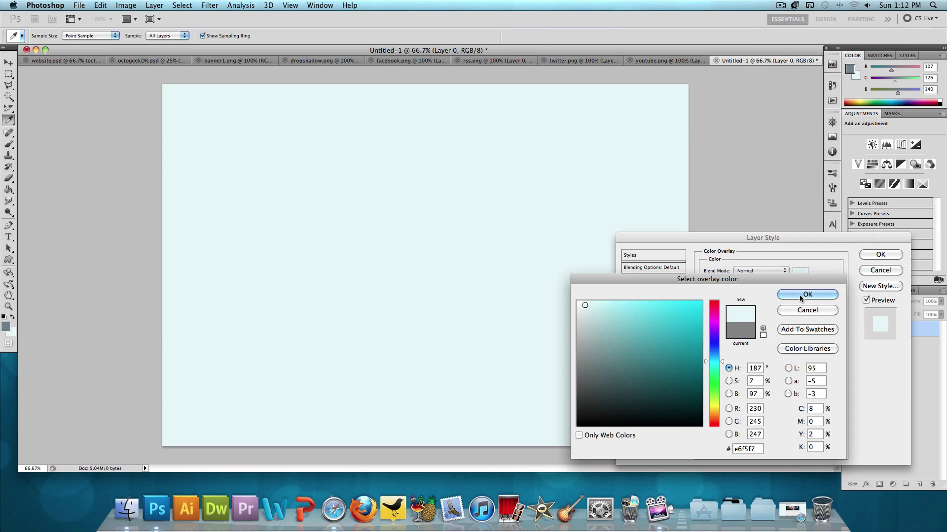
pyautogui.moveTo(756, 448); pyautogui.dragTo(732, 449)
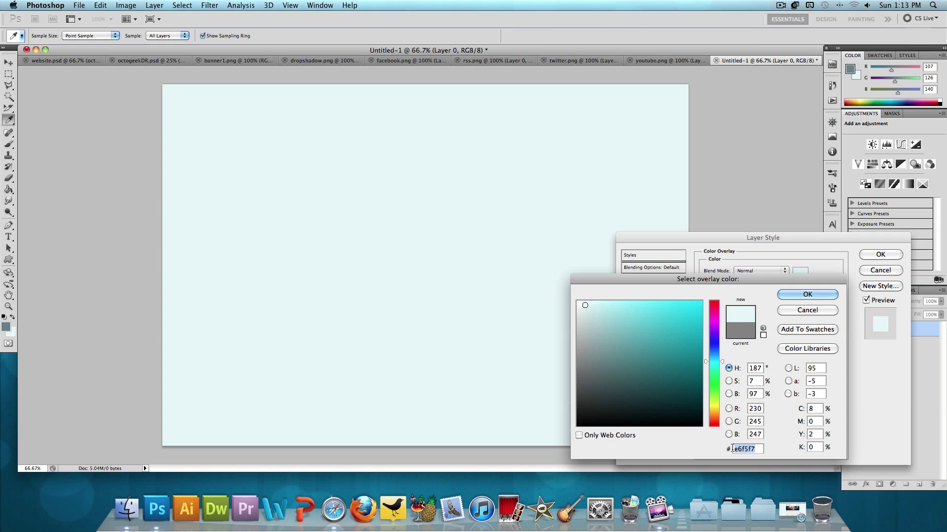
pyautogui.click(815, 295)
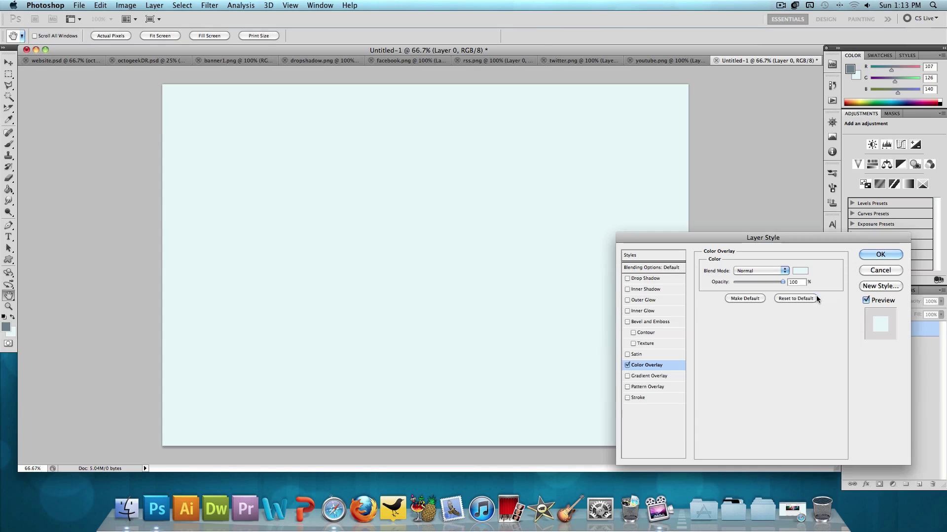
pyautogui.click(871, 254)
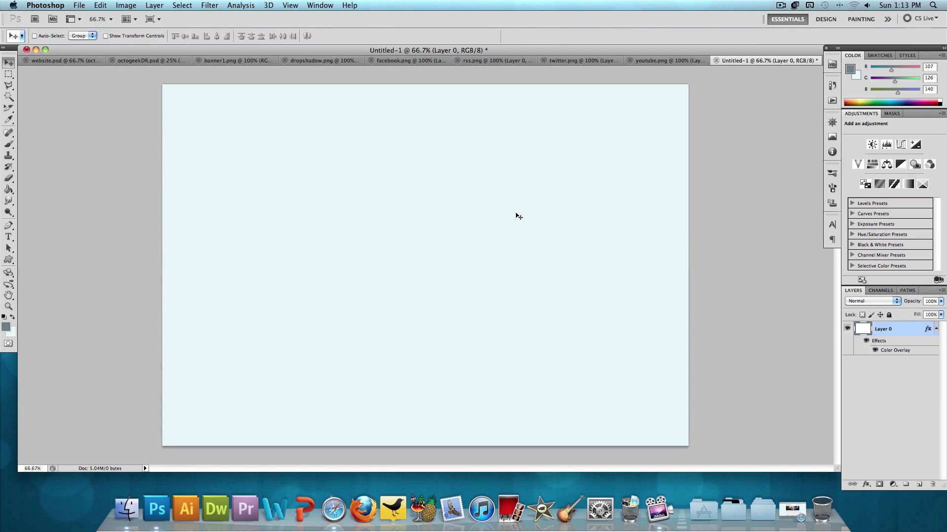
# Step: Create the blank Untitled-2 document at 980 × 1000 px
pyautogui.click(69, 60)
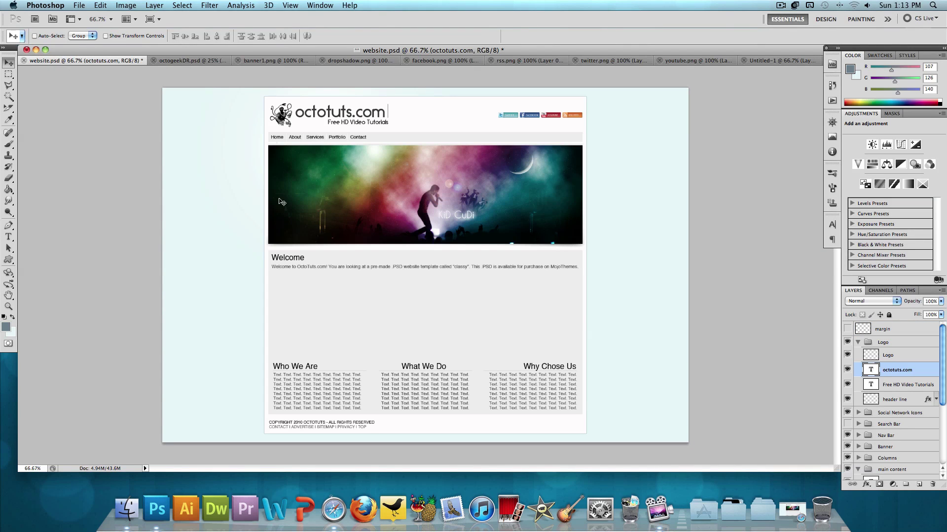
pyautogui.click(81, 6)
pyautogui.click(89, 16)
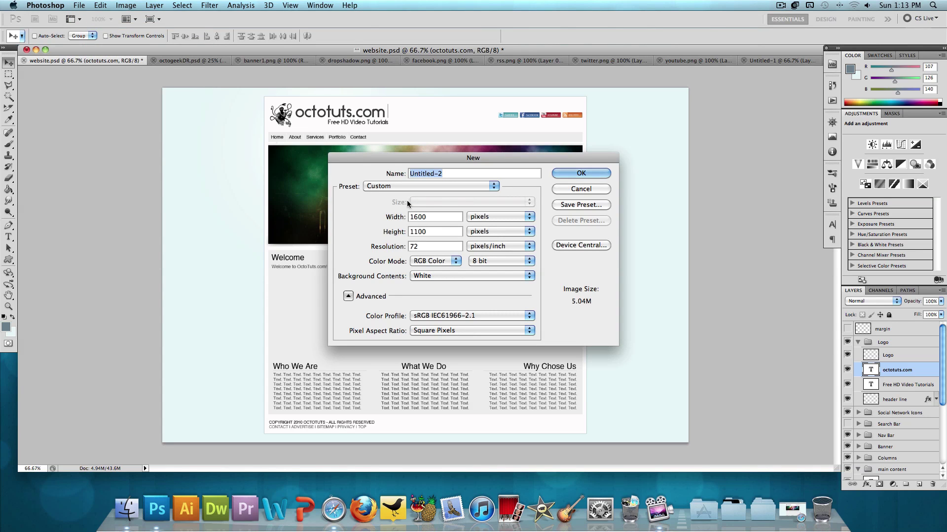
pyautogui.click(428, 215)
pyautogui.moveTo(428, 216); pyautogui.dragTo(398, 217)
pyautogui.write('980')
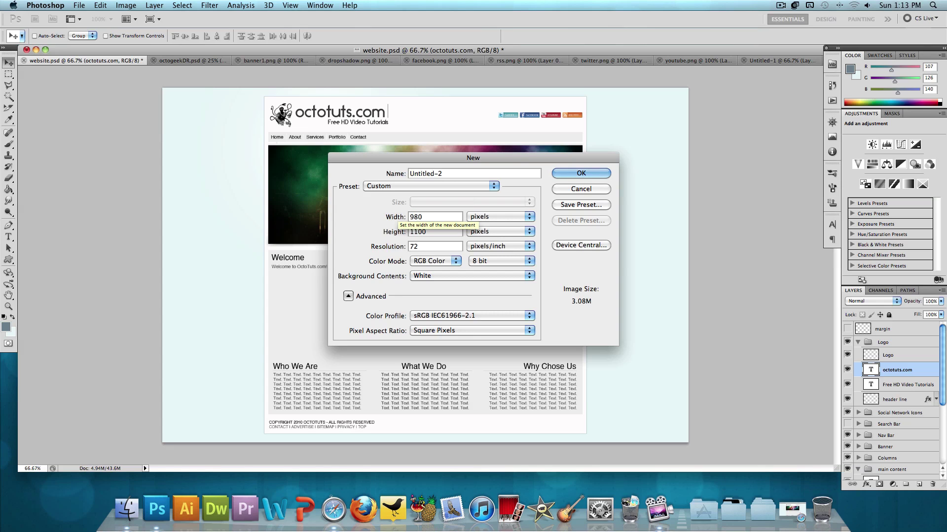
pyautogui.press('Tab')
pyautogui.write('1000')
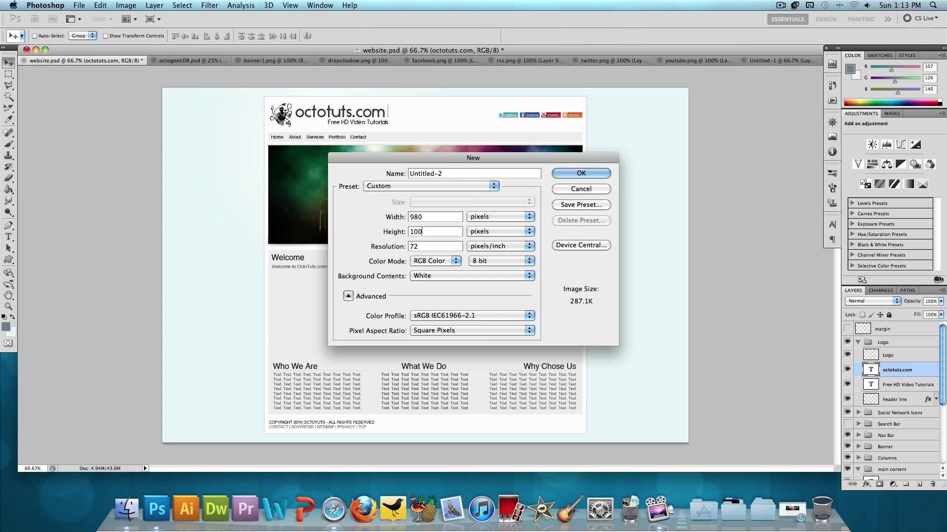
pyautogui.press('Return')
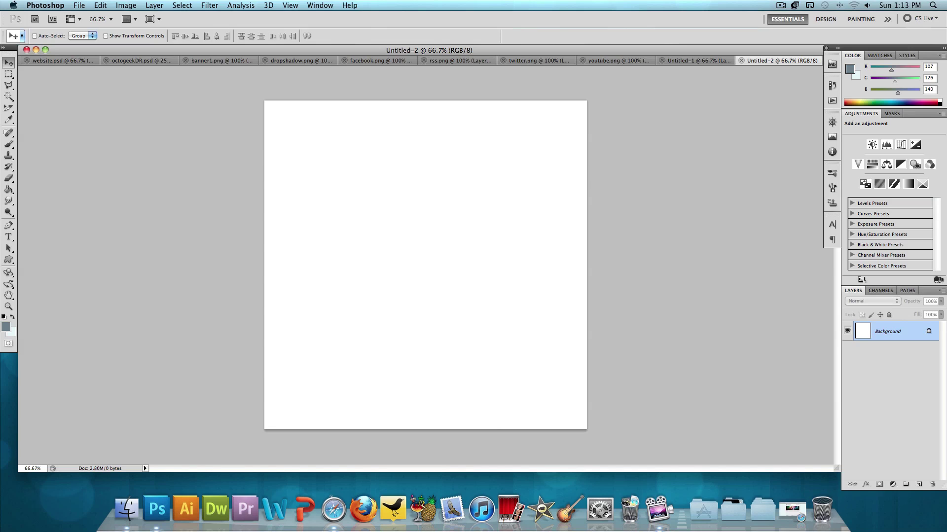
# Step: Move Untitled-2's white page into Untitled-1 and centre it horizontally and vertically on Layer 0
pyautogui.click(55, 62)
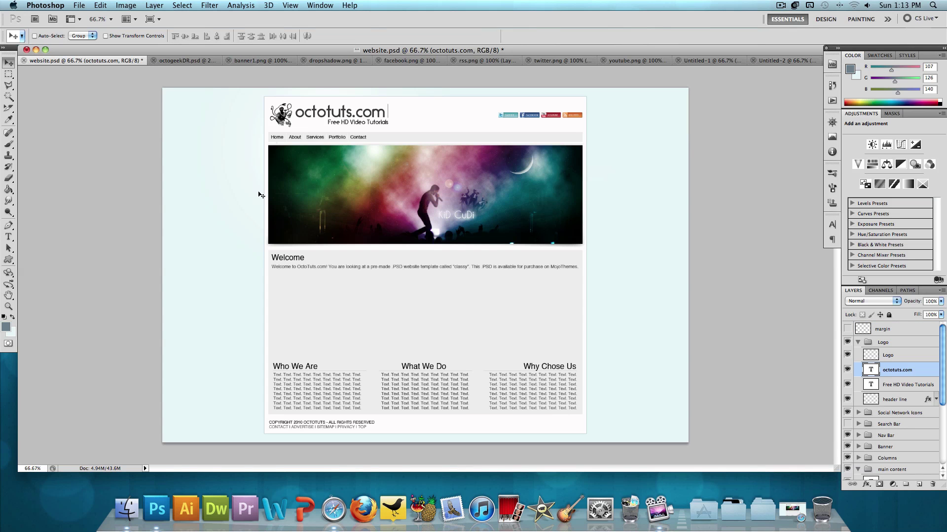
pyautogui.click(777, 61)
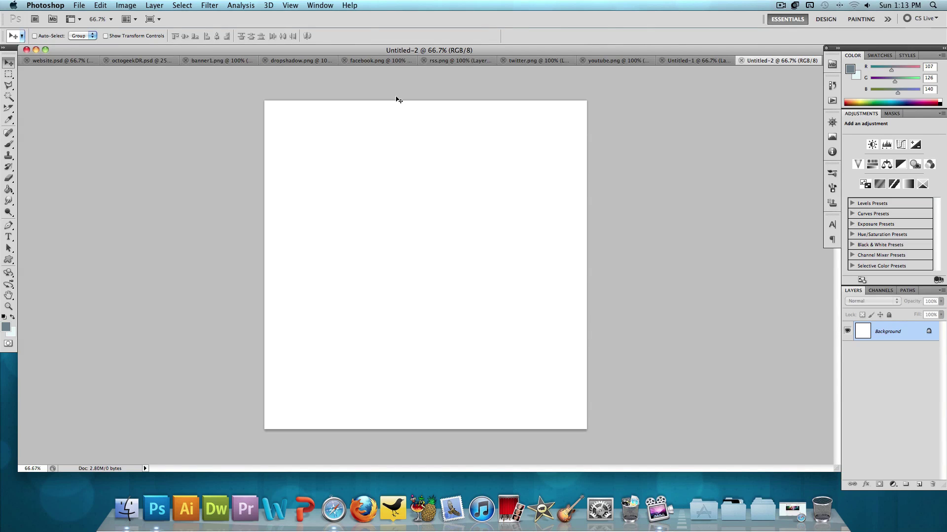
pyautogui.moveTo(442, 159)
pyautogui.mouseDown()
pyautogui.moveTo(723, 61)
pyautogui.moveTo(401, 117)
pyautogui.moveTo(446, 152)
pyautogui.mouseUp()
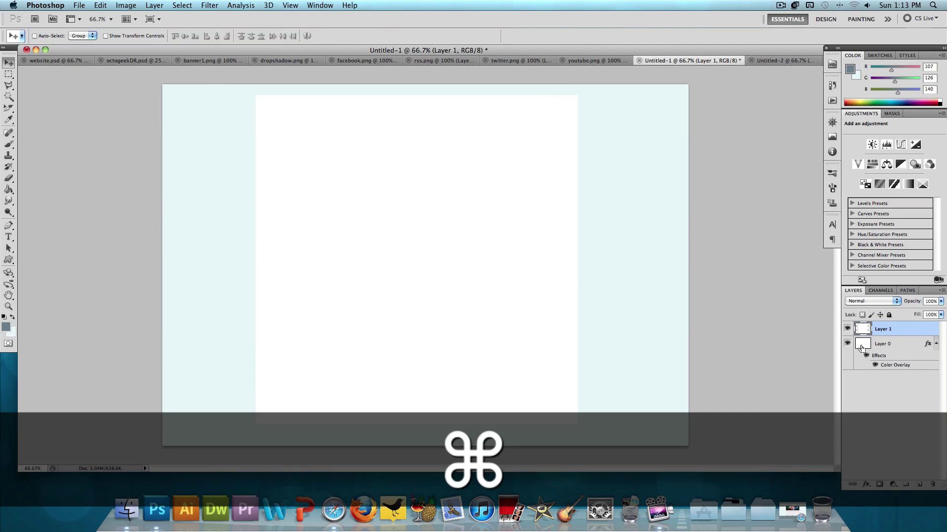
pyautogui.keyDown('super'); pyautogui.click(861, 345); pyautogui.keyUp('super')
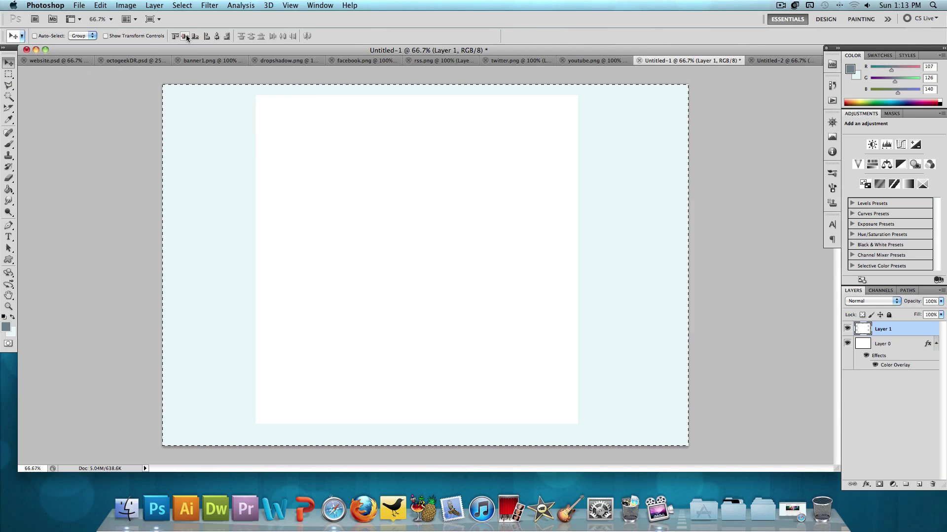
pyautogui.click(216, 36)
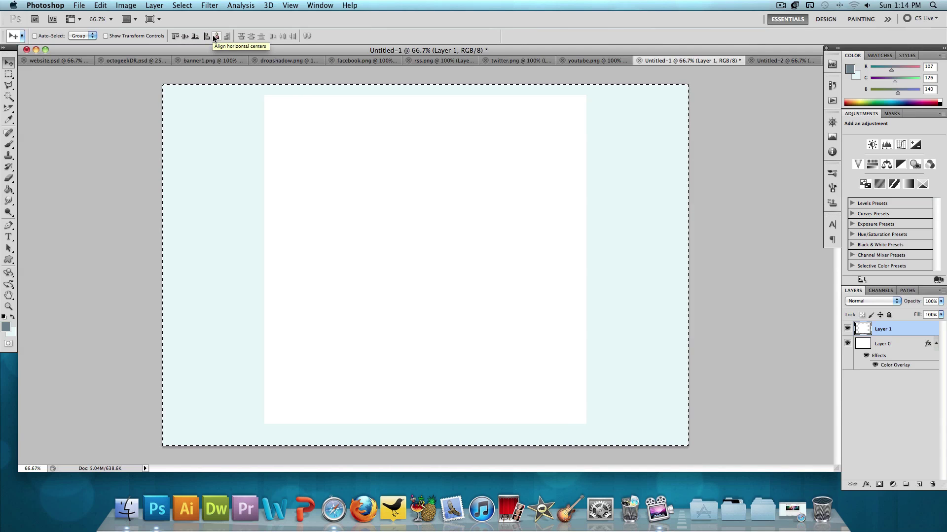
pyautogui.click(185, 36)
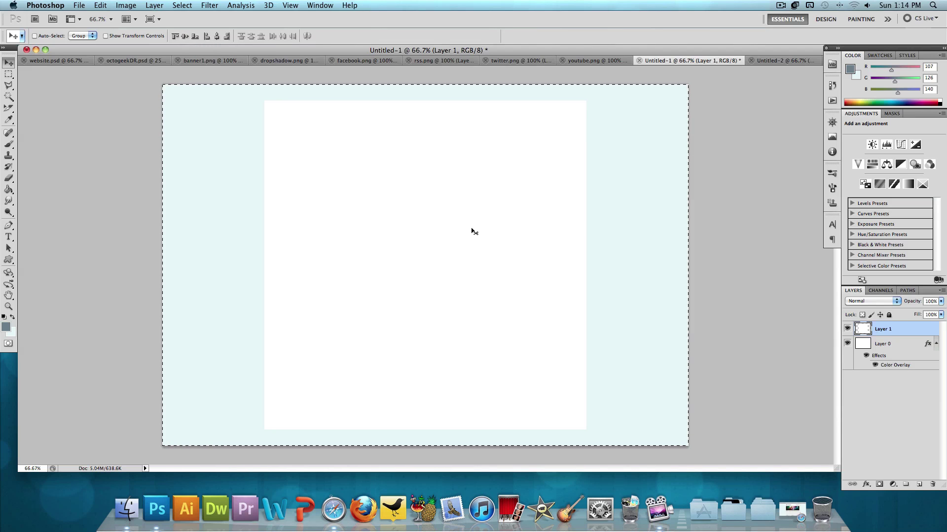
pyautogui.press('super+d')
# Step: Add a 1 px Stroke to Layer 1 in grey-blue #6b7e8c sampled with the eyedropper
pyautogui.doubleClick(899, 334)
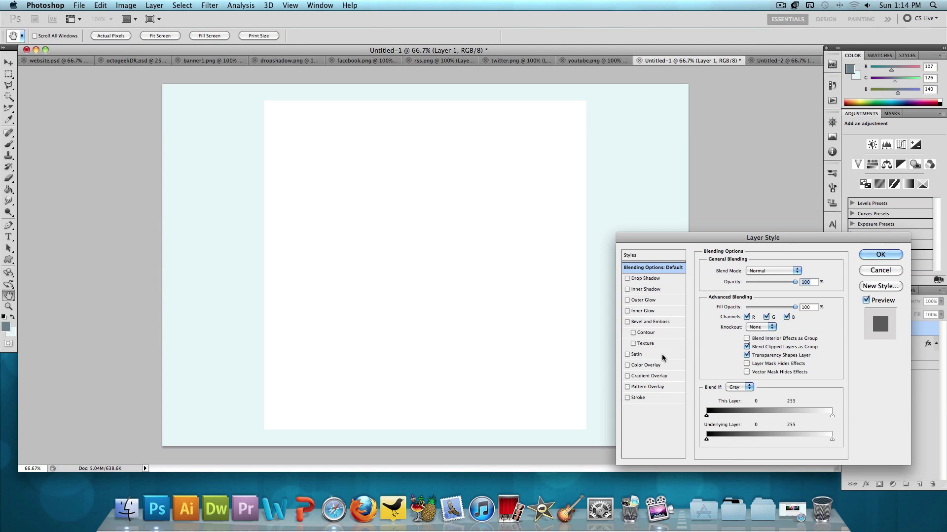
pyautogui.click(649, 398)
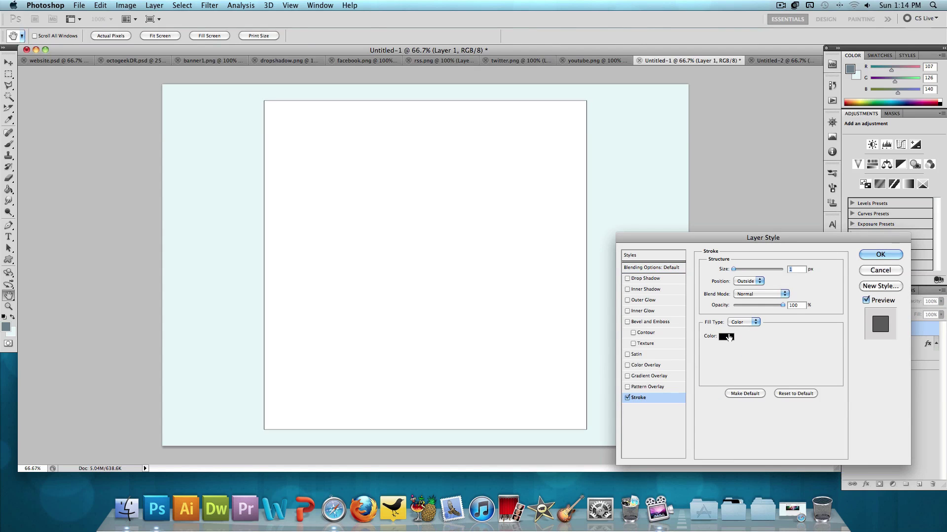
pyautogui.click(729, 334)
pyautogui.click(7, 326)
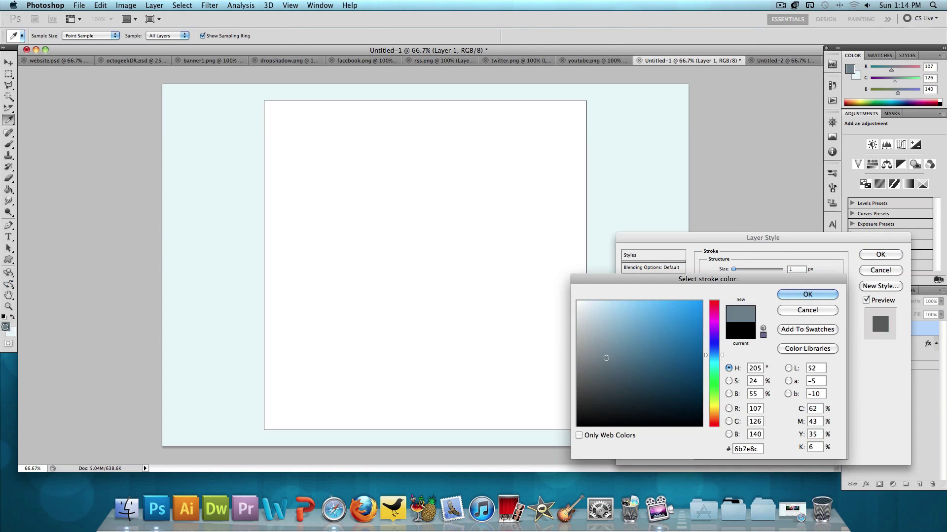
pyautogui.doubleClick(760, 450)
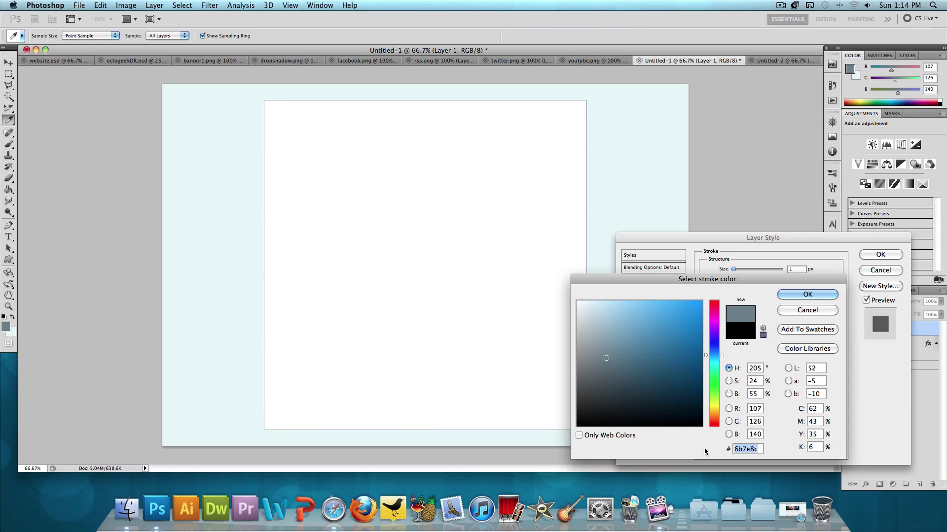
pyautogui.click(803, 294)
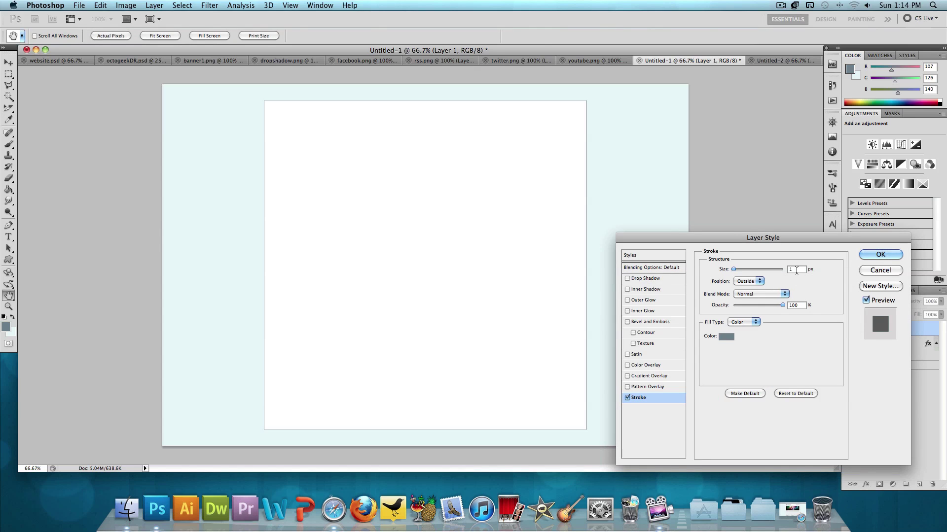
pyautogui.click(870, 256)
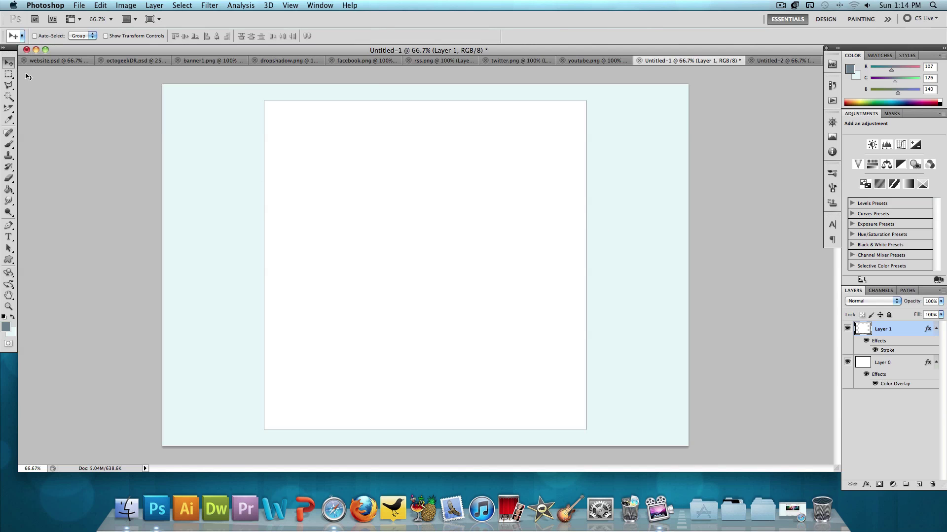
# Step: Bring the octopus artwork into Untitled-1 and scale it down into the page's top-left corner
pyautogui.click(49, 61)
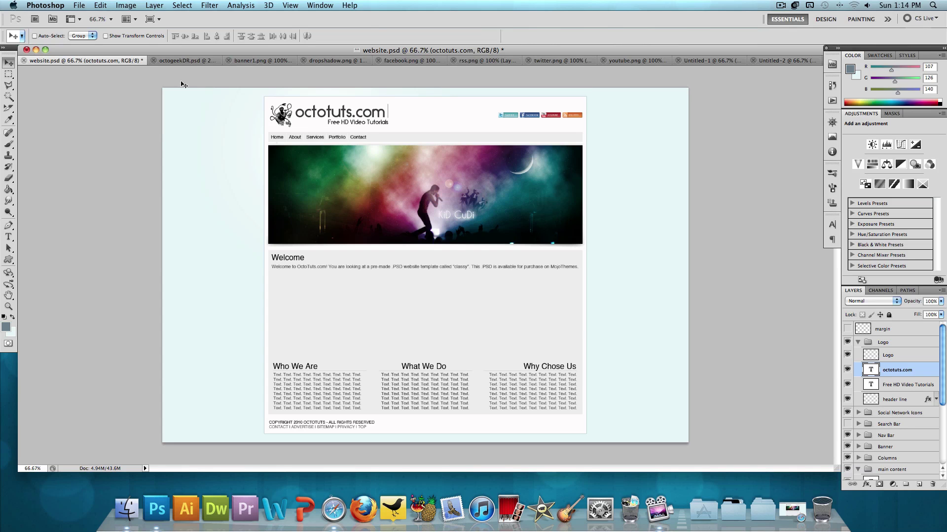
pyautogui.click(179, 60)
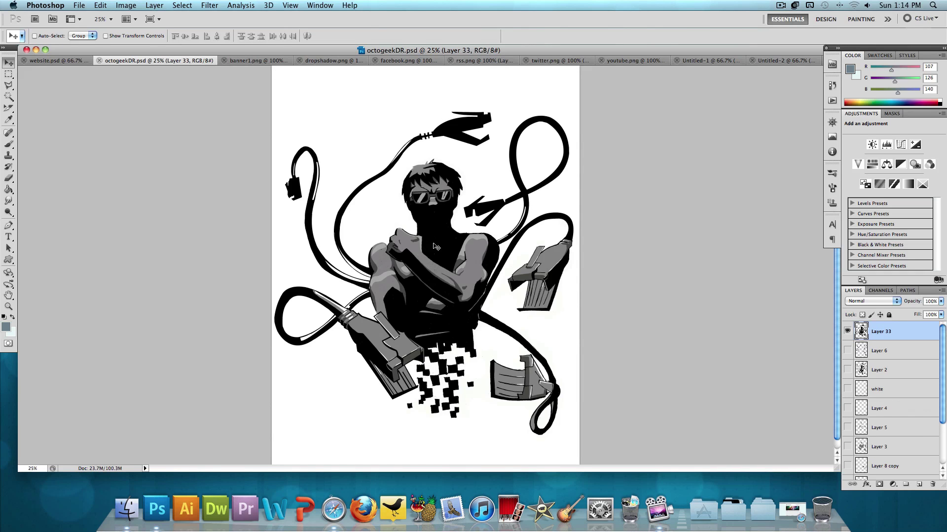
pyautogui.moveTo(435, 246)
pyautogui.mouseDown()
pyautogui.moveTo(687, 66)
pyautogui.moveTo(412, 201)
pyautogui.moveTo(424, 235)
pyautogui.mouseUp()
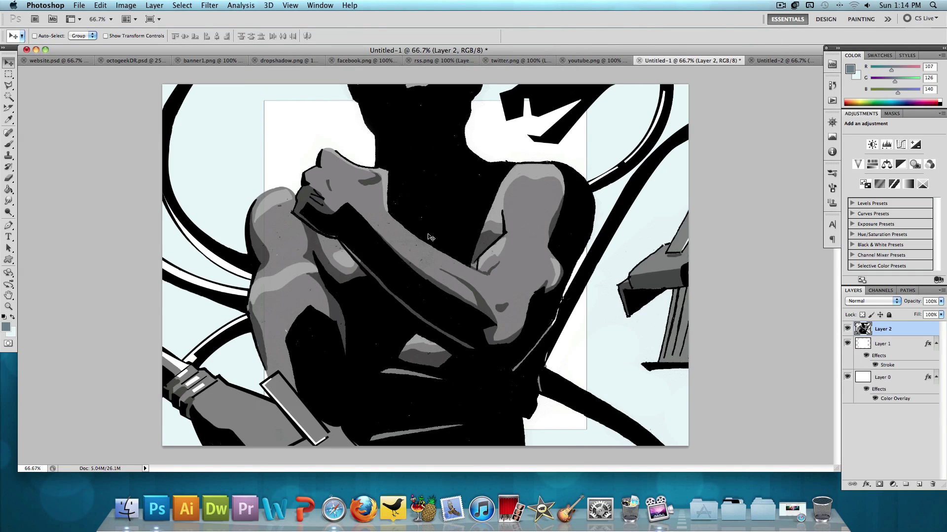
pyautogui.press('super+t')
pyautogui.moveTo(307, 182); pyautogui.dragTo(518, 392)
pyautogui.moveTo(237, 70); pyautogui.dragTo(238, 172)
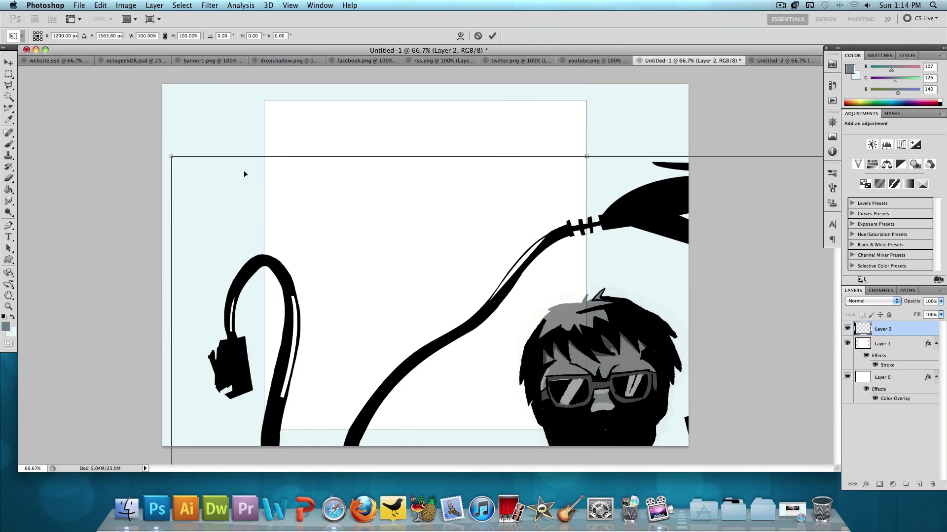
pyautogui.keyDown('shift'); pyautogui.moveTo(169, 157); pyautogui.dragTo(427, 429); pyautogui.keyUp('shift')
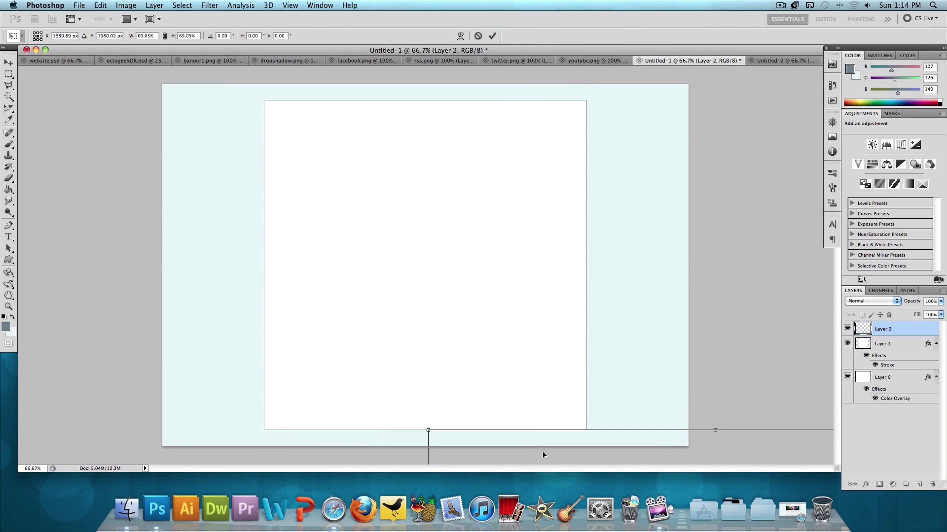
pyautogui.moveTo(546, 452); pyautogui.dragTo(188, 106)
pyautogui.keyDown('shift'); pyautogui.moveTo(105, 123); pyautogui.dragTo(394, 360); pyautogui.keyUp('shift')
pyautogui.moveTo(460, 425); pyautogui.dragTo(279, 205)
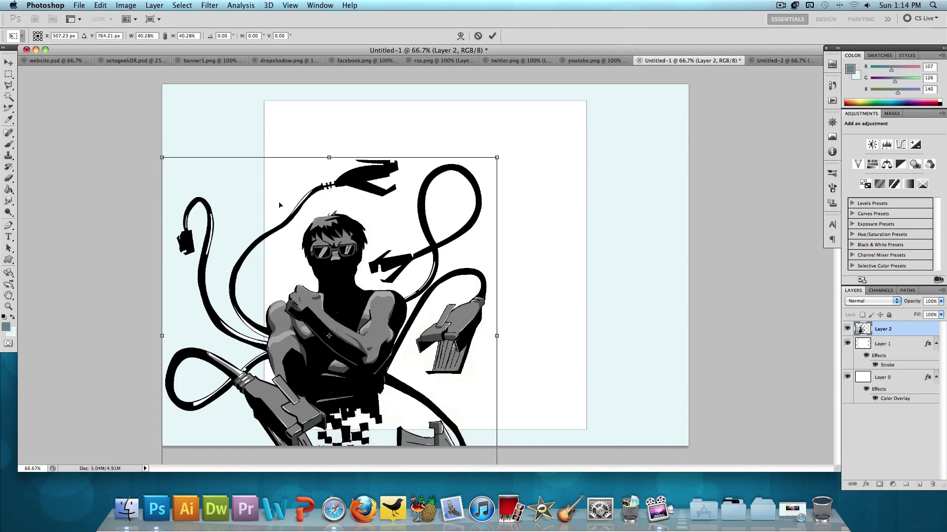
pyautogui.keyDown('shift'); pyautogui.moveTo(180, 178); pyautogui.dragTo(288, 123); pyautogui.keyUp('shift')
pyautogui.press('Return')
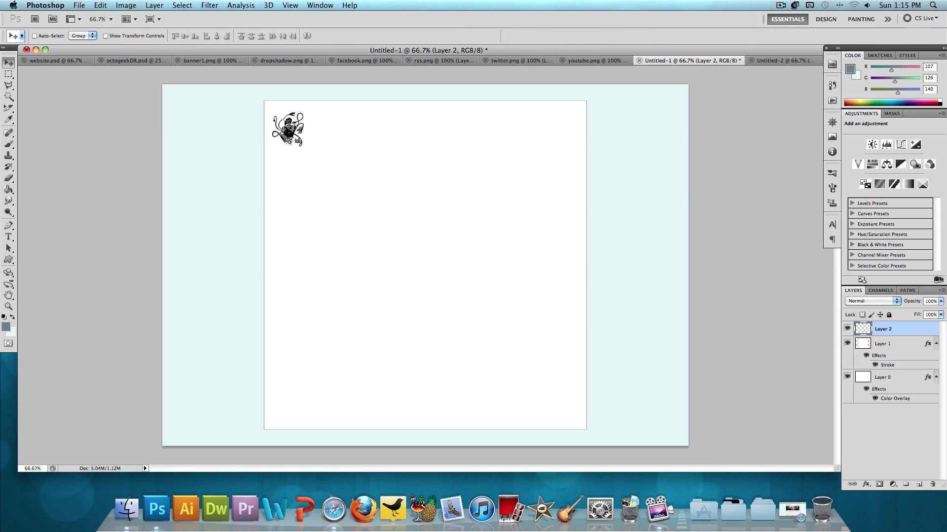
# Step: Shrink the octopus logo slightly further with a second Free Transform
pyautogui.click(89, 61)
pyautogui.click(780, 60)
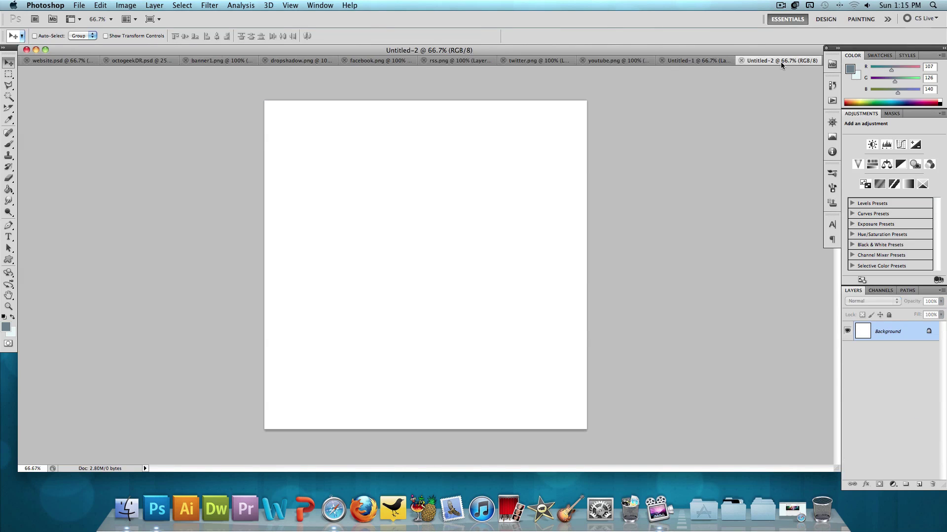
pyautogui.click(710, 60)
pyautogui.hotkey('ctrl', 't')
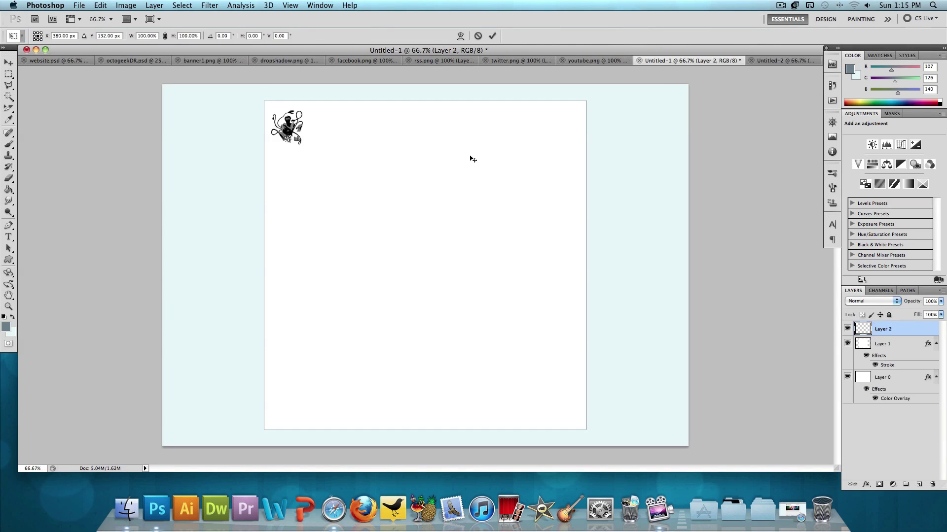
pyautogui.moveTo(304, 144); pyautogui.dragTo(297, 137)
pyautogui.press('Return')
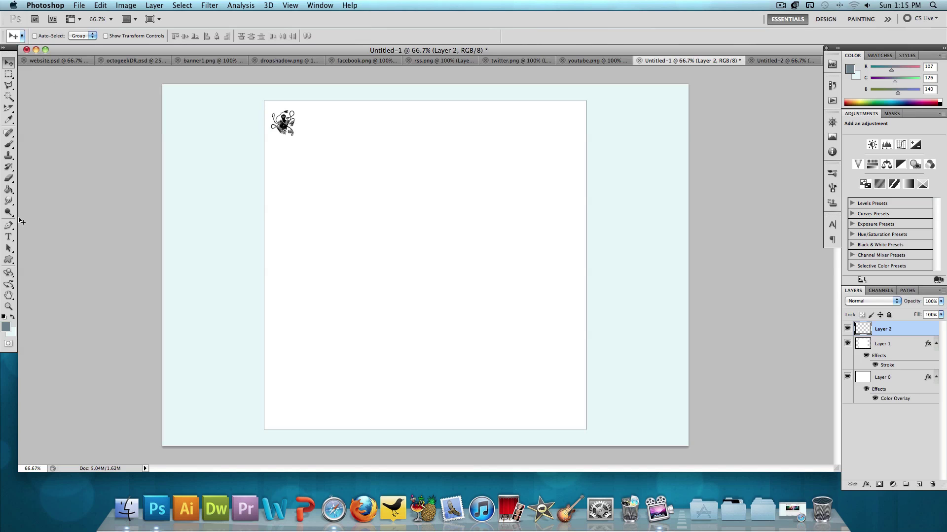
# Step: Add a black 'octotuts.com' title beside the logo and nudge it into place
pyautogui.click(9, 237)
pyautogui.click(306, 130)
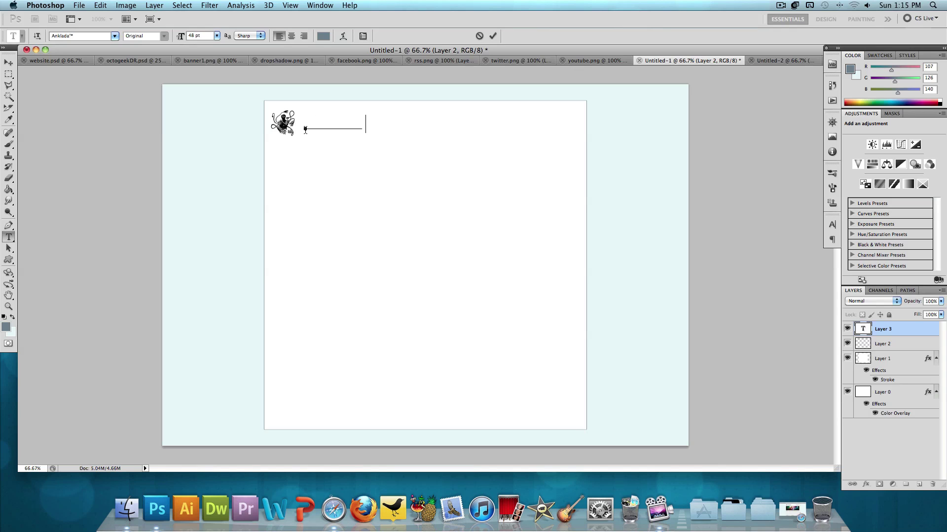
pyautogui.hotkey('ctrl', 'a')
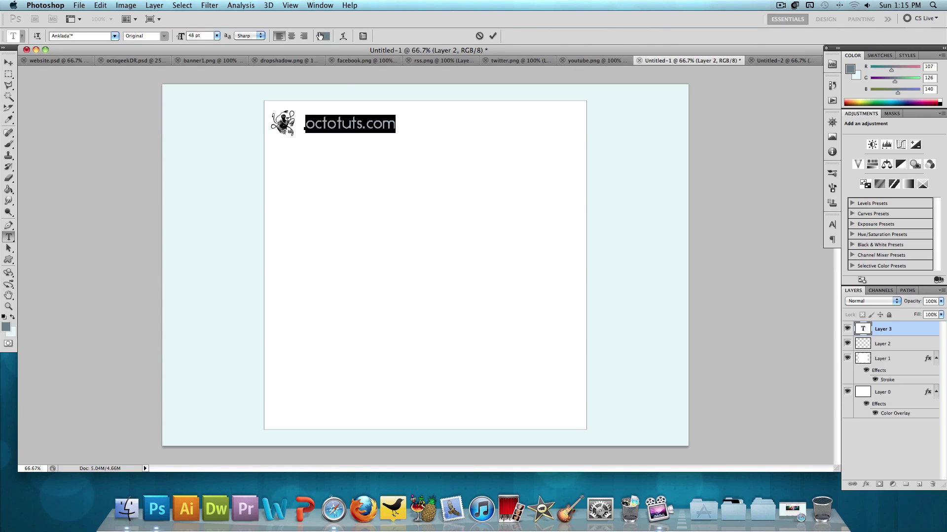
pyautogui.click(322, 36)
pyautogui.click(577, 442)
pyautogui.press('Return')
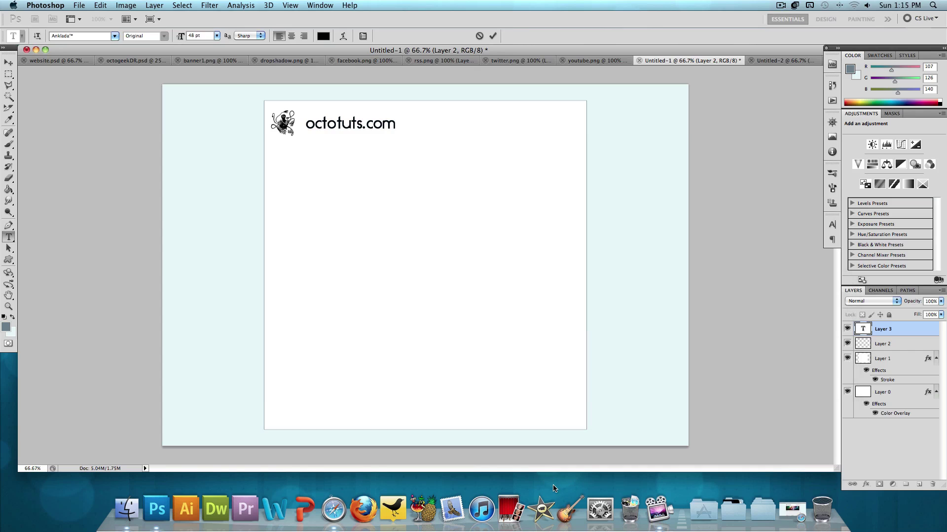
pyautogui.click(8, 63)
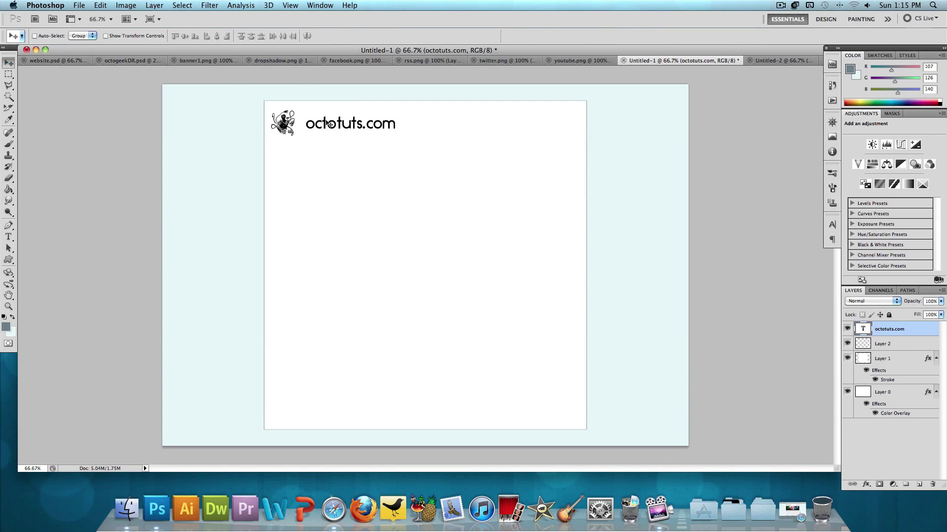
pyautogui.moveTo(327, 123); pyautogui.dragTo(321, 117)
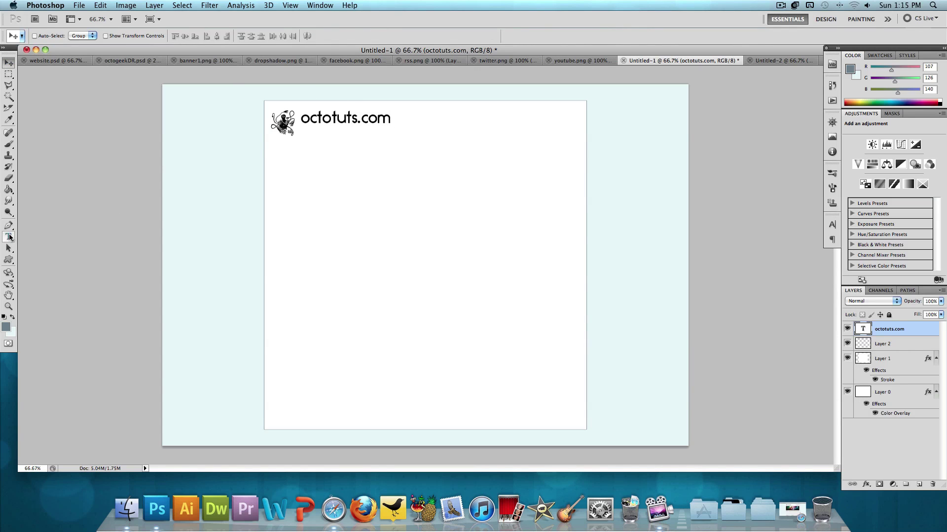
# Step: Type a small 'Free HD Video Tutorials' tagline below the title
pyautogui.click(9, 237)
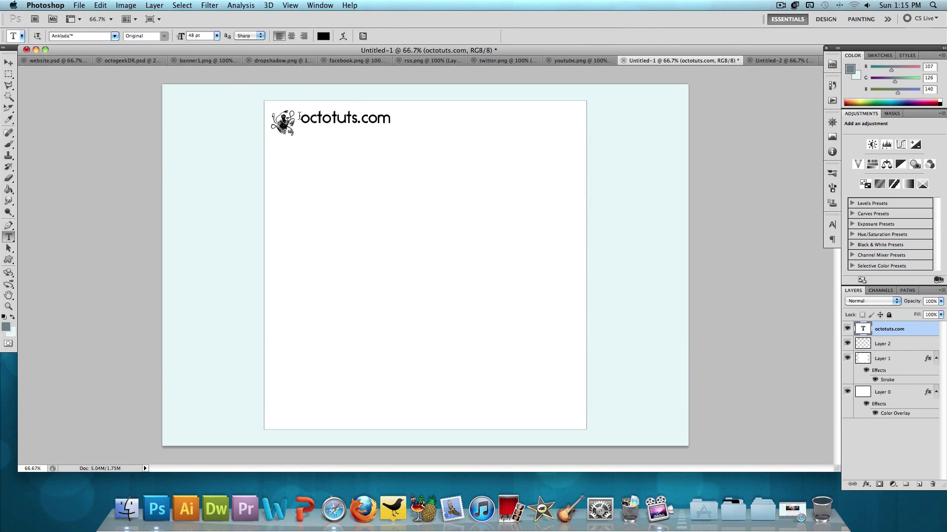
pyautogui.click(8, 63)
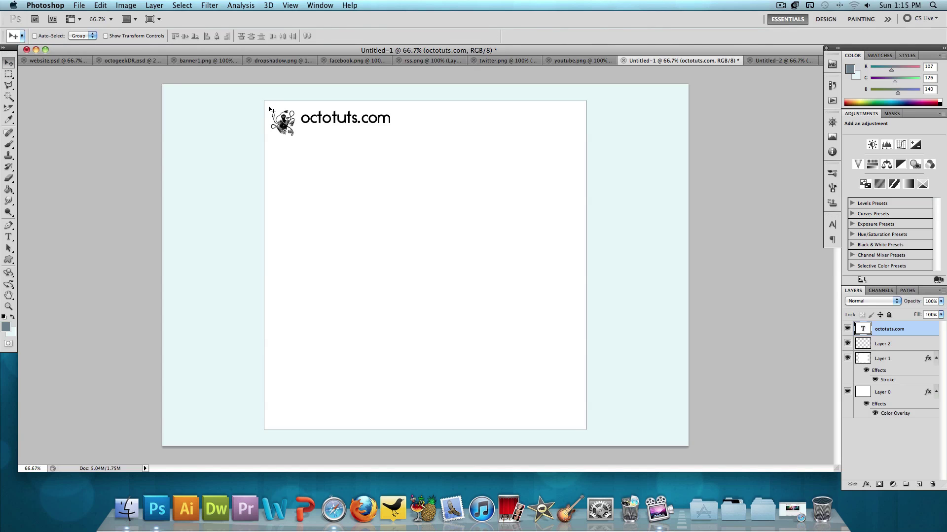
pyautogui.click(8, 237)
pyautogui.click(319, 154)
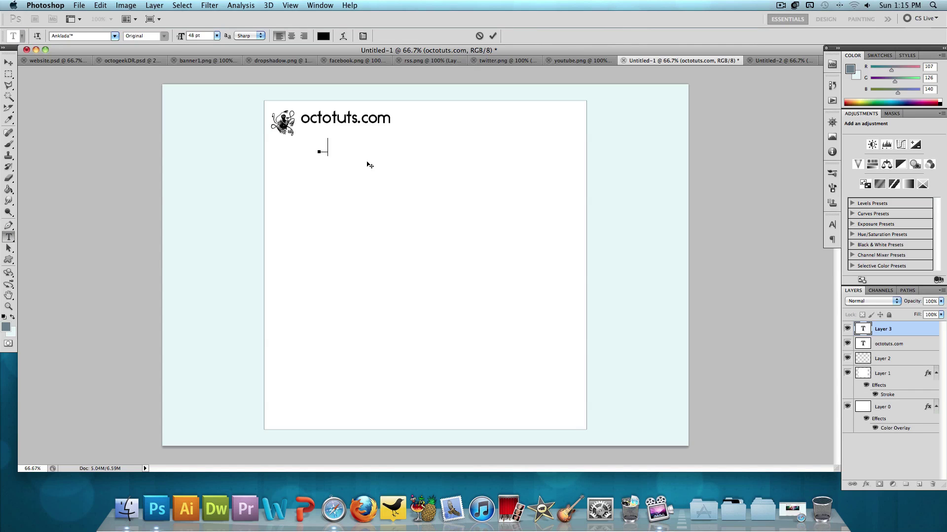
pyautogui.write('Free HD Video Tutorial')
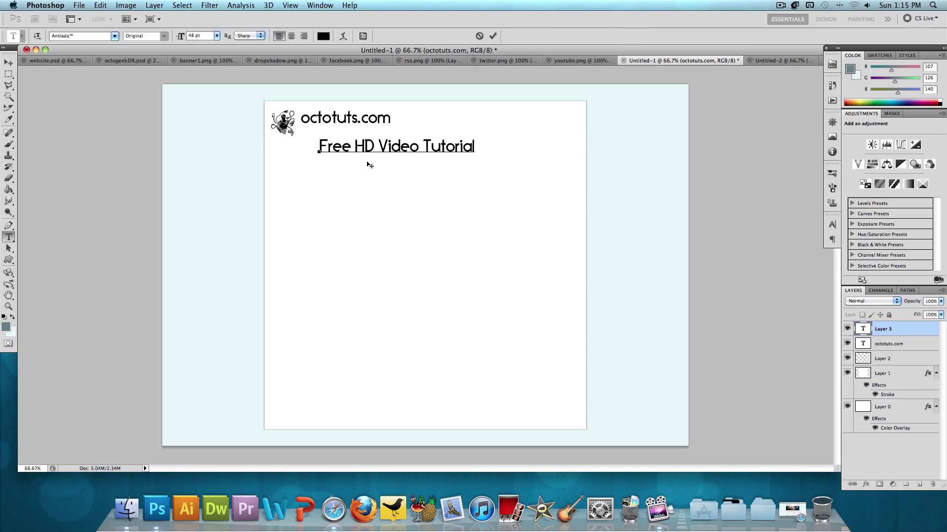
pyautogui.write('s')
pyautogui.press('super+a')
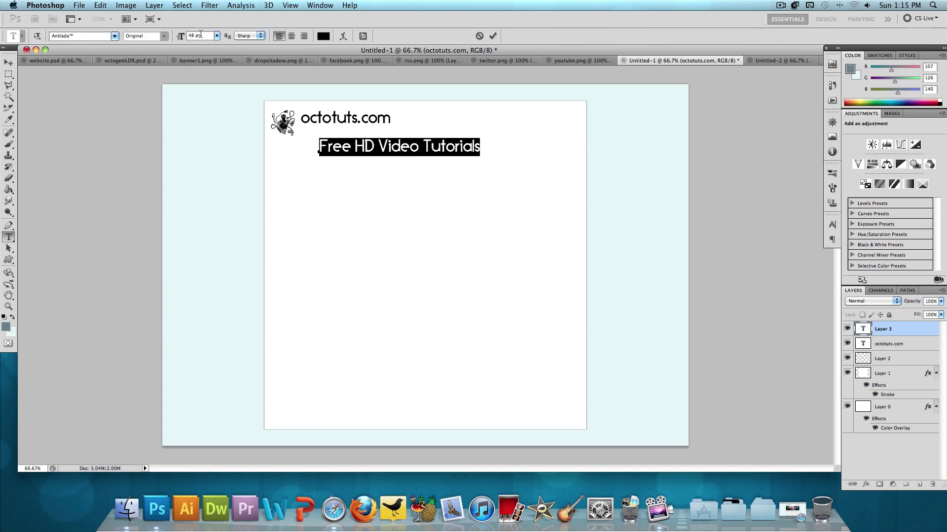
pyautogui.press('Return')
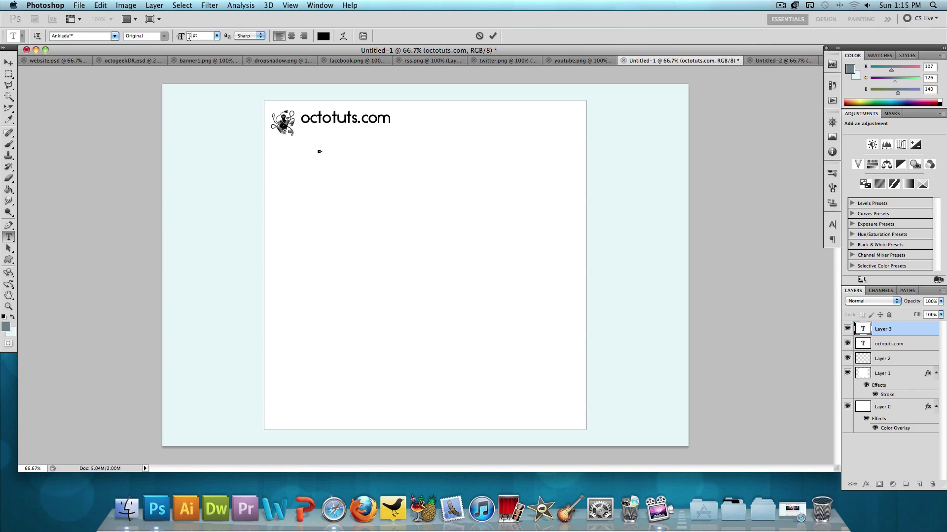
pyautogui.click(9, 63)
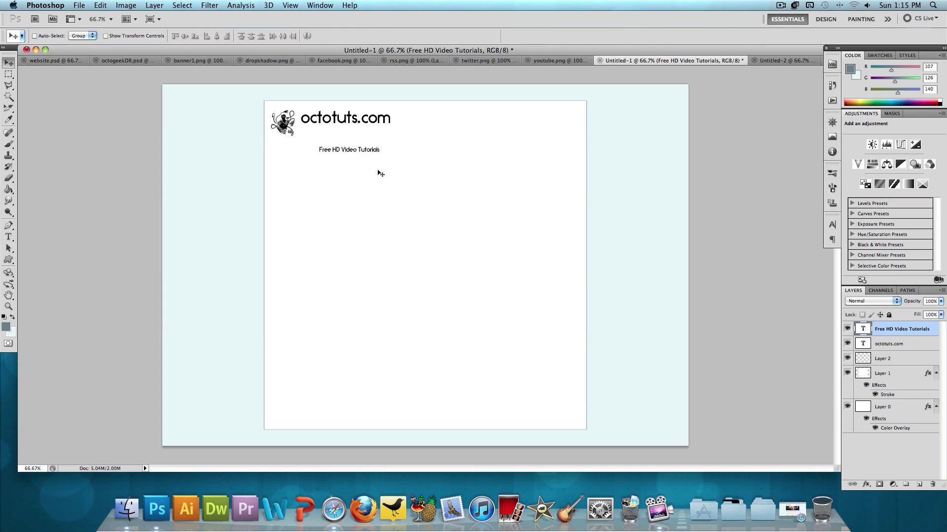
# Step: Position the tagline beneath octotuts.com and nudge both texts down and left
pyautogui.moveTo(371, 162); pyautogui.dragTo(388, 138)
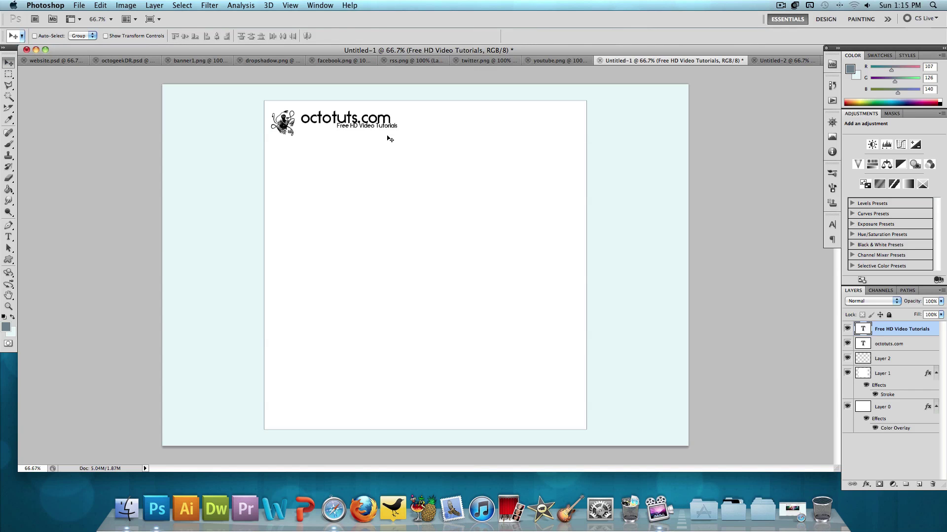
pyautogui.press('Down')
pyautogui.press('Down')
pyautogui.press('Down')
pyautogui.press('Down')
pyautogui.press('Down')
pyautogui.press('Down')
pyautogui.press('Down')
pyautogui.press('Down')
pyautogui.press('Down')
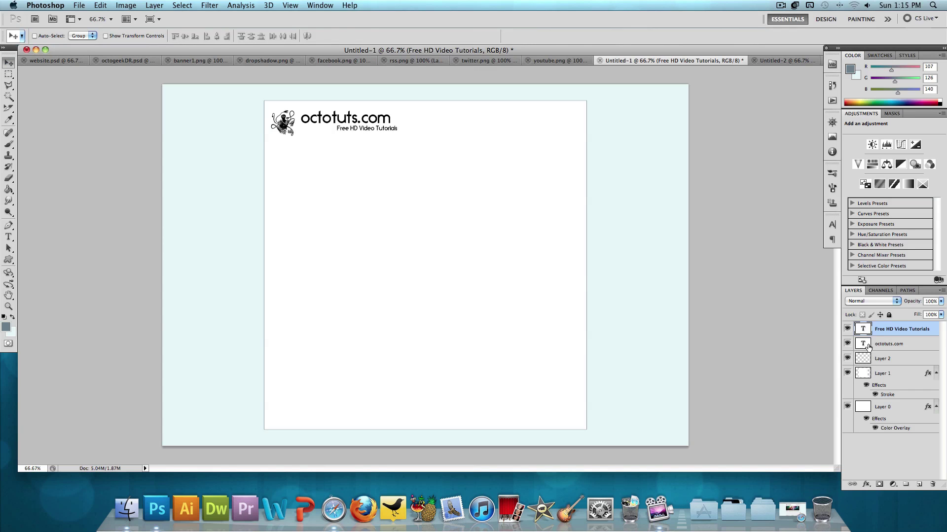
pyautogui.keyDown('shift'); pyautogui.click(877, 344); pyautogui.keyUp('shift')
pyautogui.press('Down')
pyautogui.press('Down')
pyautogui.press('Down')
pyautogui.press('Down')
pyautogui.press('Left')
pyautogui.press('Left')
pyautogui.press('Left')
pyautogui.press('Left')
pyautogui.press('Left')
pyautogui.press('Left')
pyautogui.press('Left')
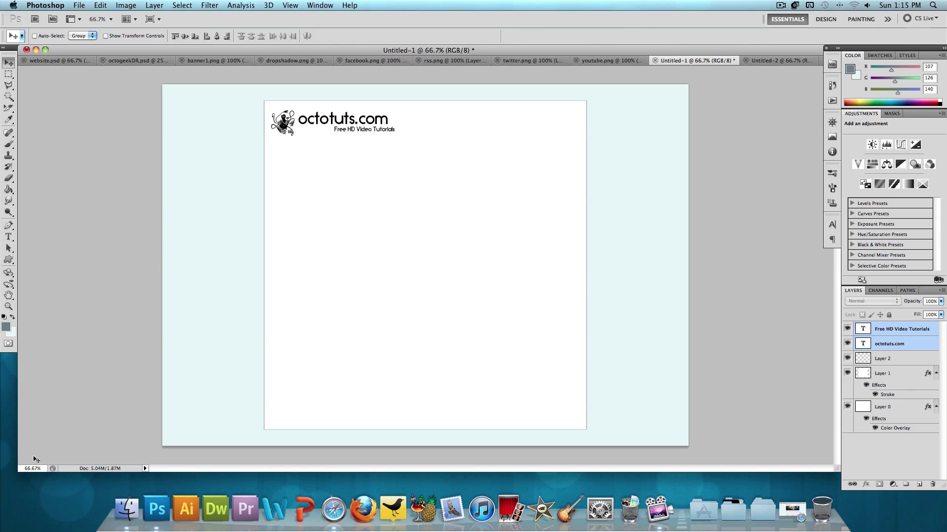
# Step: Draw a thin vertical line on a new Layer 3 just right of the octotuts.com title
pyautogui.moveTo(8, 259); pyautogui.dragTo(49, 295)
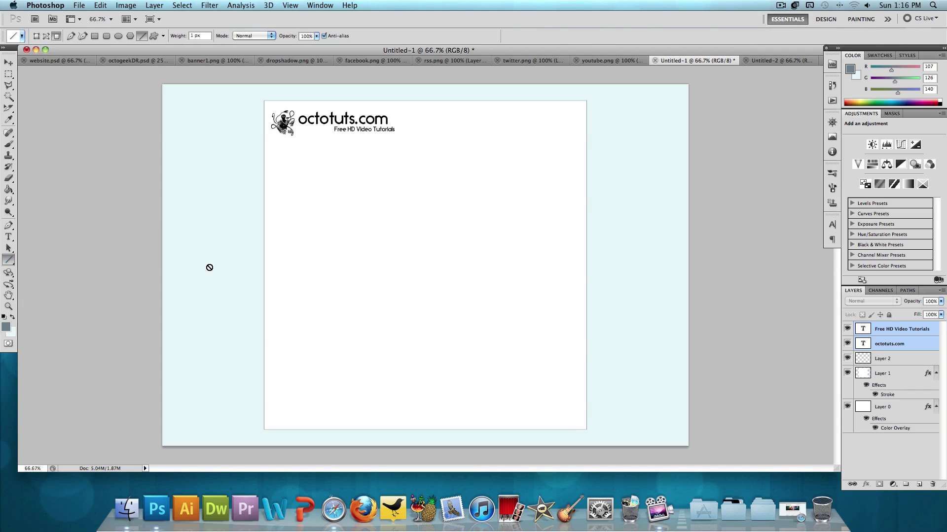
pyautogui.click(895, 358)
pyautogui.press('super+shift+n')
pyautogui.press('Return')
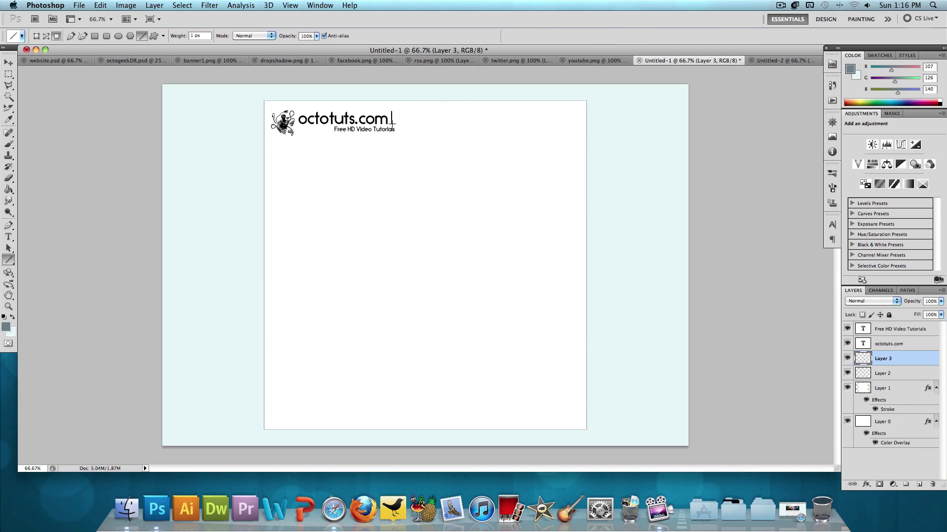
pyautogui.click(8, 64)
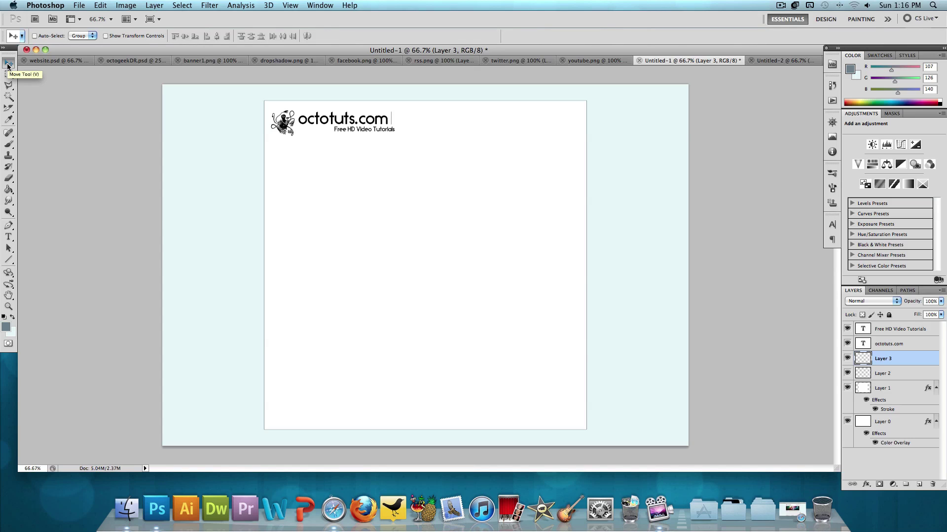
# Step: Close the blank second document and look over the rss, facebook, twitter and youtube button images
pyautogui.click(64, 61)
pyautogui.click(768, 61)
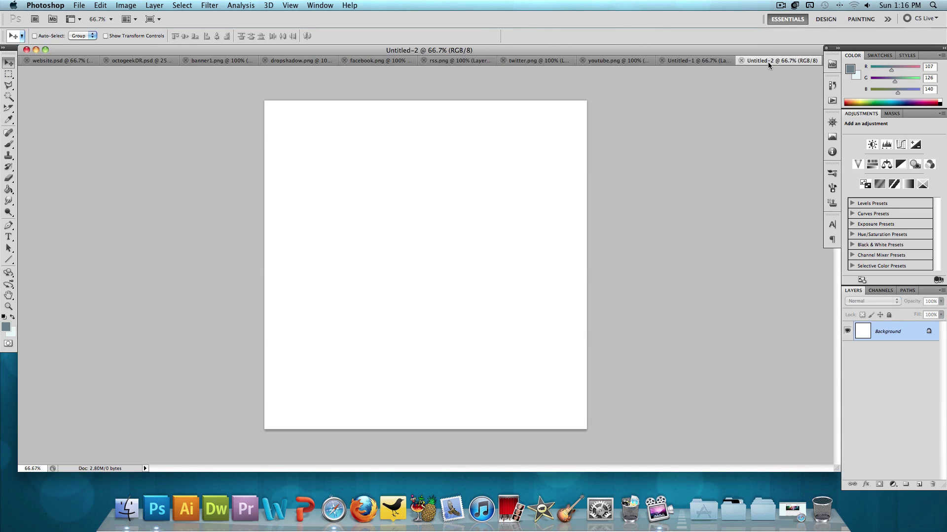
pyautogui.click(734, 61)
pyautogui.click(751, 60)
pyautogui.click(491, 61)
pyautogui.click(409, 59)
pyautogui.click(605, 61)
pyautogui.click(678, 62)
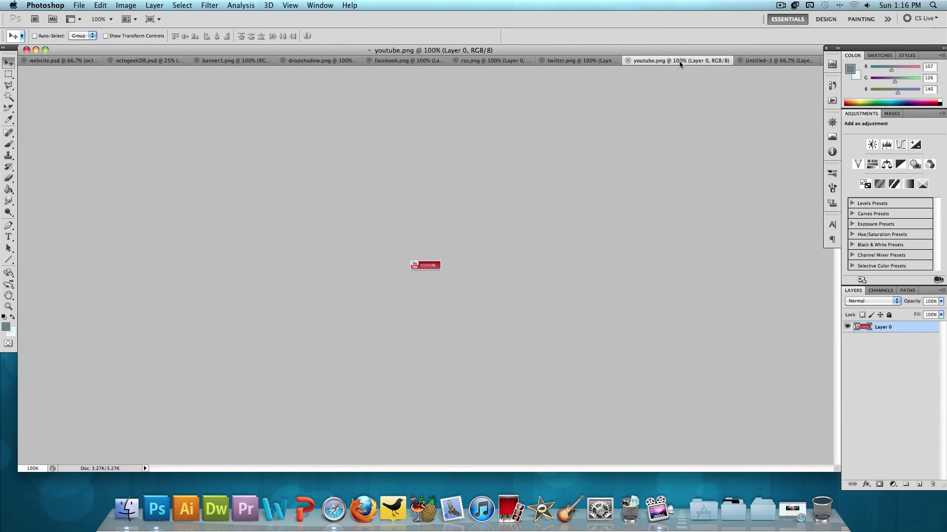
pyautogui.click(575, 60)
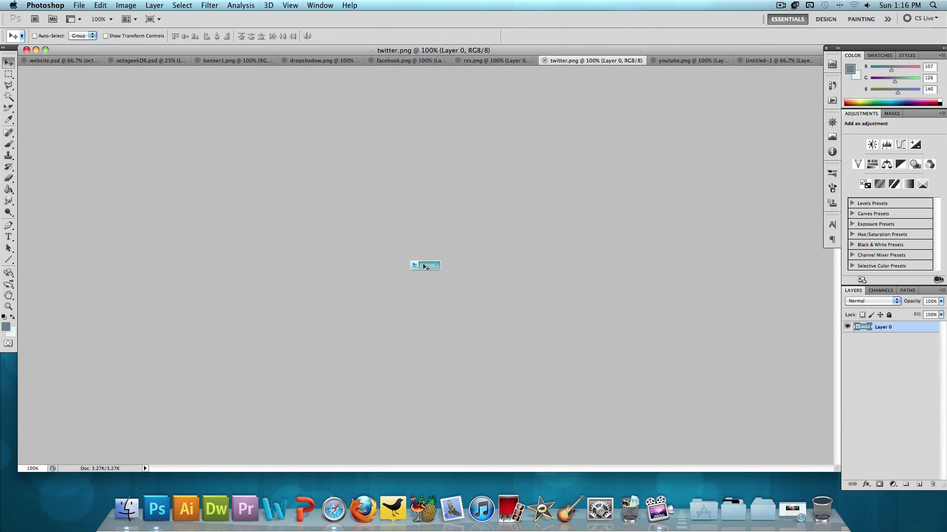
# Step: Copy the Twitter, Facebook, YouTube and RSS Feed buttons into the octotuts page header
pyautogui.moveTo(425, 267); pyautogui.dragTo(587, 164)
pyautogui.moveTo(773, 63); pyautogui.dragTo(490, 122)
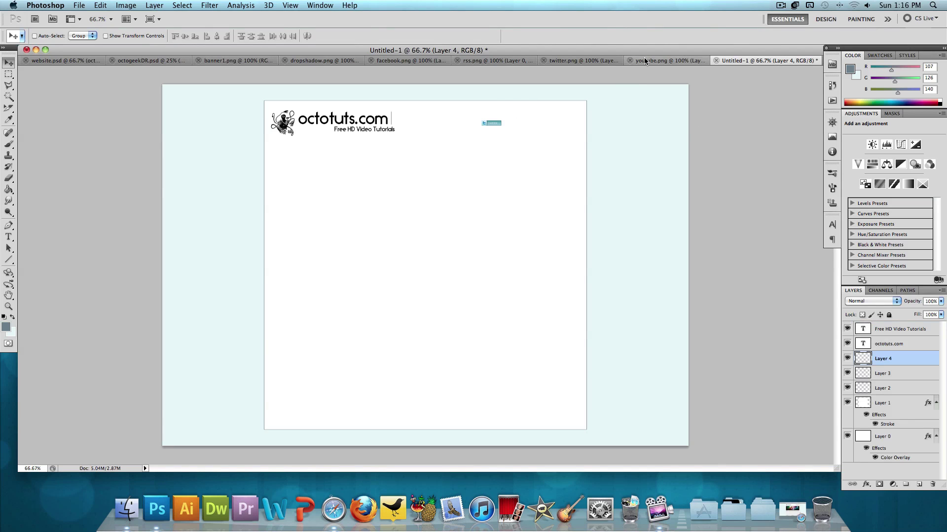
pyautogui.click(411, 60)
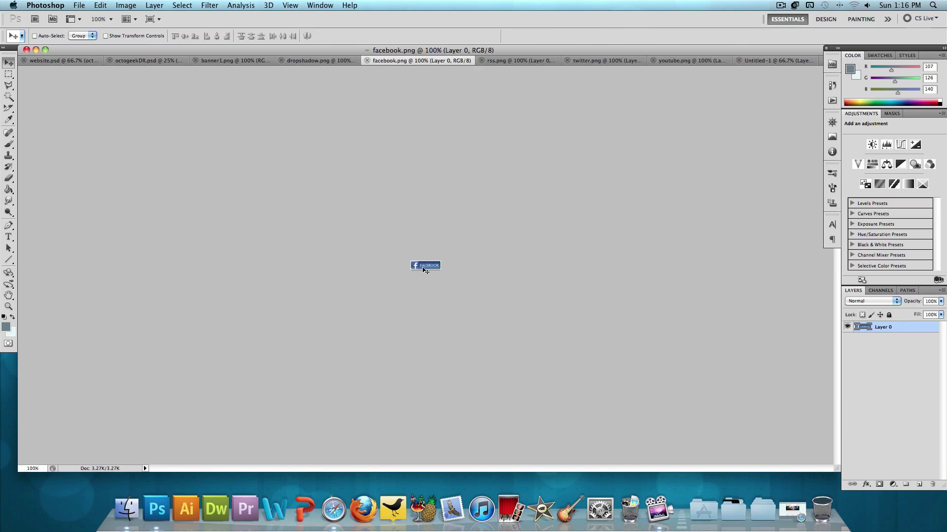
pyautogui.moveTo(742, 72); pyautogui.dragTo(526, 129)
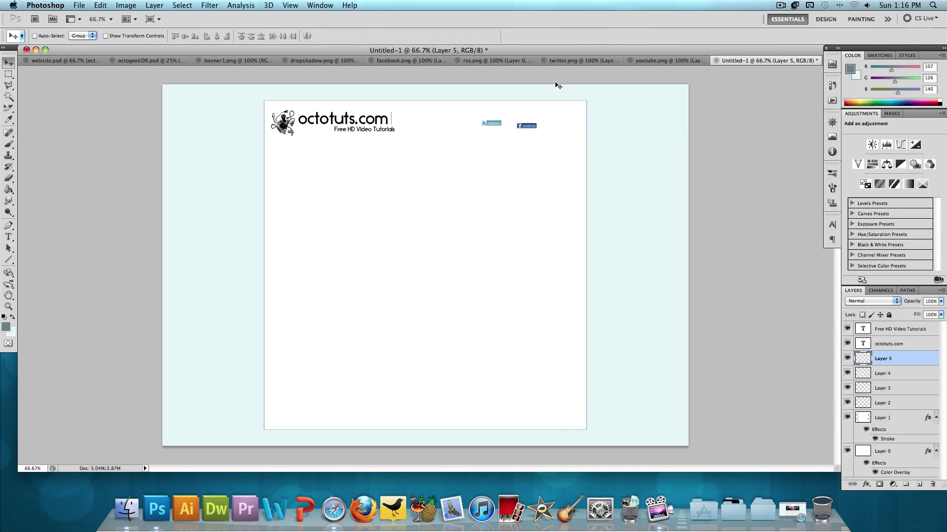
pyautogui.click(670, 60)
pyautogui.moveTo(474, 247); pyautogui.dragTo(554, 133)
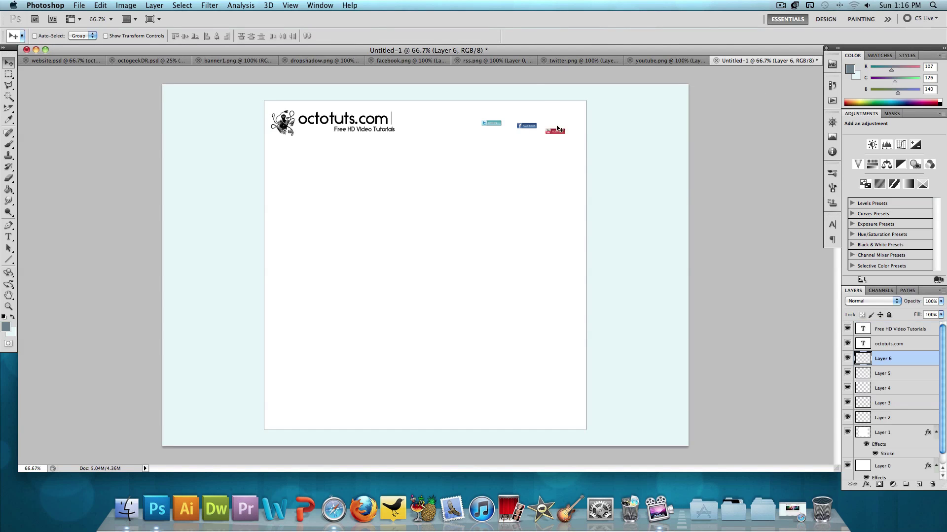
pyautogui.click(499, 60)
pyautogui.moveTo(439, 258); pyautogui.dragTo(498, 229)
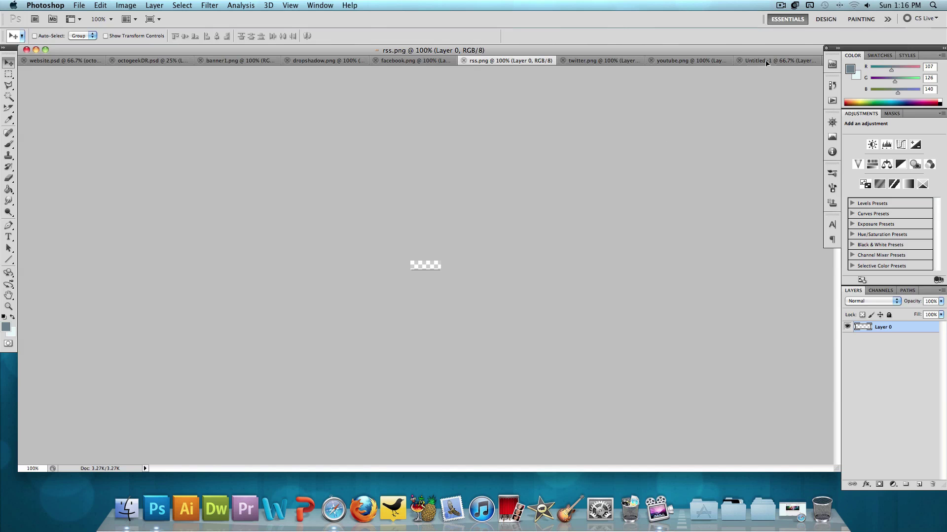
pyautogui.moveTo(766, 63); pyautogui.dragTo(596, 129)
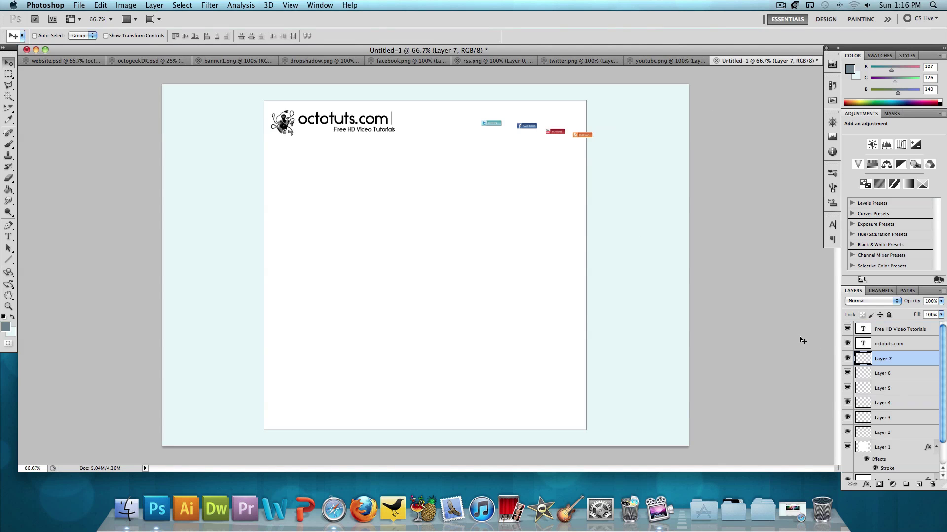
# Step: Position the Facebook button snugly beside the Twitter button
pyautogui.click(882, 388)
pyautogui.click(878, 403)
pyautogui.click(882, 390)
pyautogui.moveTo(523, 127); pyautogui.dragTo(576, 139)
pyautogui.scroll(3, 646, 143)
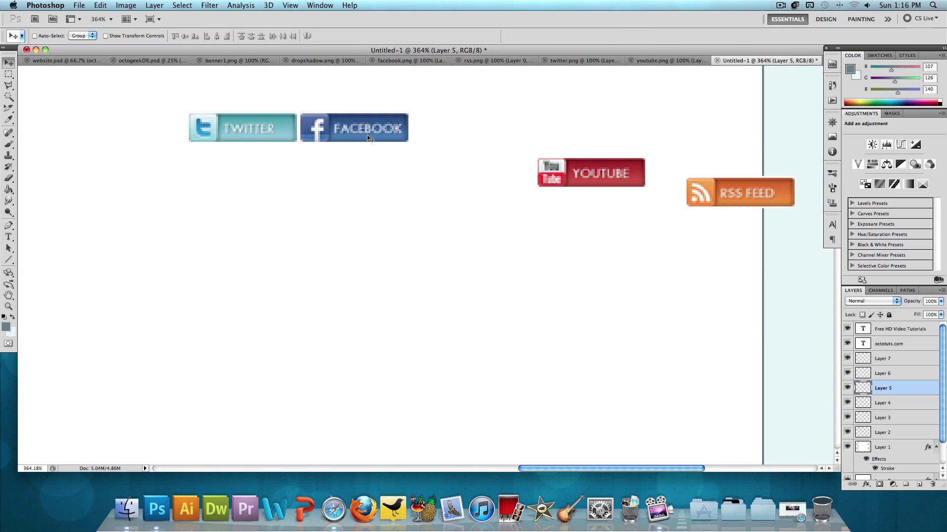
pyautogui.press('Left')
pyautogui.press('Left')
pyautogui.press('Right')
pyautogui.press('Right')
pyautogui.press('Right')
pyautogui.press('Right')
pyautogui.press('Right')
pyautogui.press('Right')
pyautogui.press('Right')
pyautogui.press('Right')
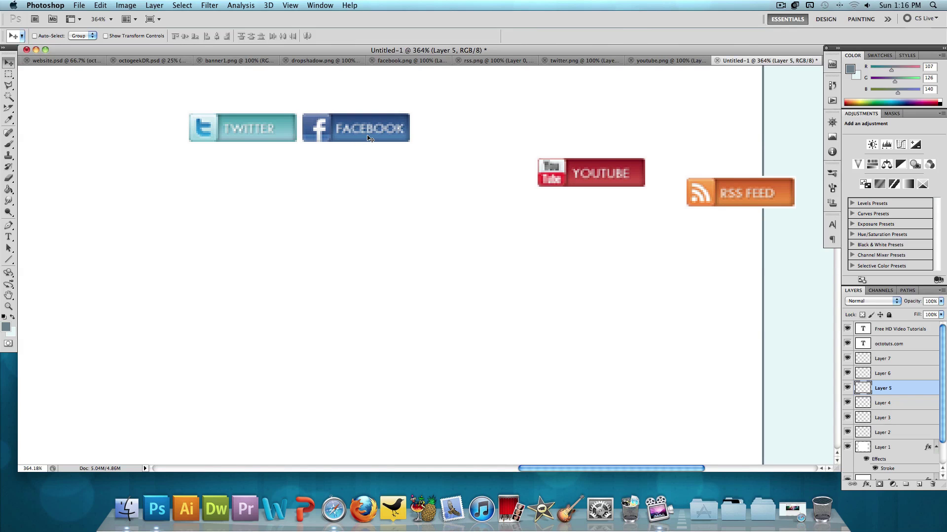
# Step: Line up the YouTube and RSS Feed buttons in the row with even spacing
pyautogui.click(896, 374)
pyautogui.press('Left')
pyautogui.press('Left')
pyautogui.moveTo(592, 200); pyautogui.dragTo(510, 165)
pyautogui.press('Right')
pyautogui.press('Right')
pyautogui.press('Right')
pyautogui.press('Right')
pyautogui.press('Right')
pyautogui.press('Right')
pyautogui.click(884, 358)
pyautogui.moveTo(740, 201); pyautogui.dragTo(598, 141)
pyautogui.press('Right')
pyautogui.press('Right')
pyautogui.press('Right')
pyautogui.press('Right')
pyautogui.press('Right')
pyautogui.press('Right')
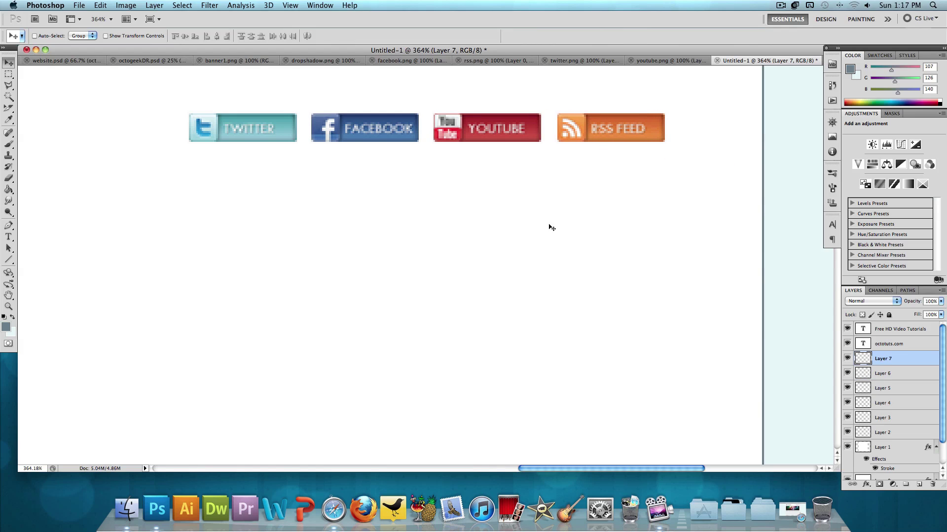
# Step: Select all four social button layers and shift the row into place at top right
pyautogui.scroll(-6, 517, 271)
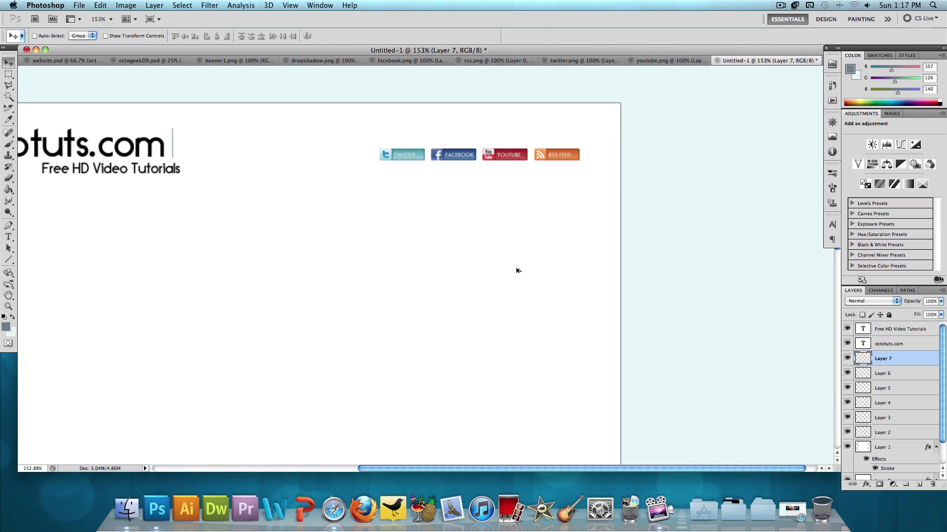
pyautogui.keyDown('shift'); pyautogui.click(899, 403); pyautogui.keyUp('shift')
pyautogui.moveTo(525, 163)
pyautogui.mouseDown()
pyautogui.moveTo(323, 156)
pyautogui.moveTo(541, 163)
pyautogui.mouseUp()
pyautogui.press('Right')
pyautogui.press('Right')
pyautogui.press('Right')
pyautogui.press('Right')
pyautogui.press('Right')
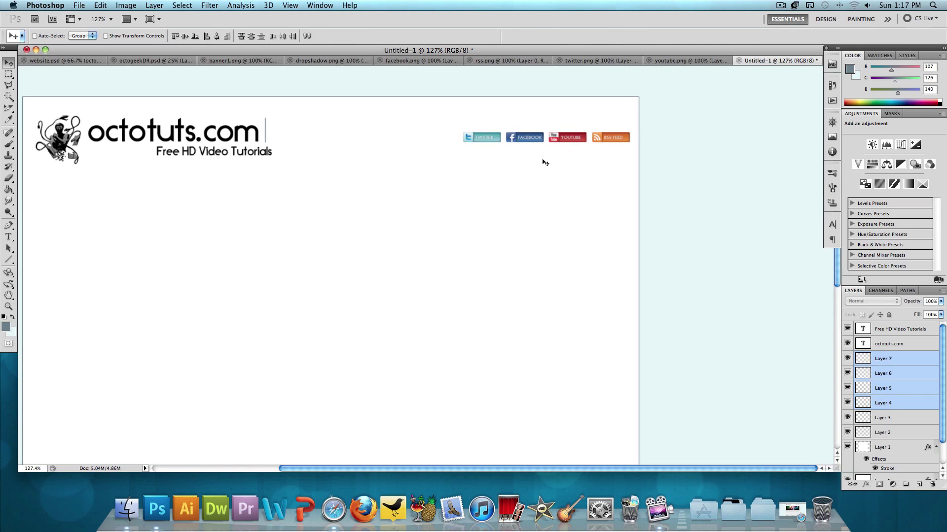
pyautogui.scroll(-3, 436, 245)
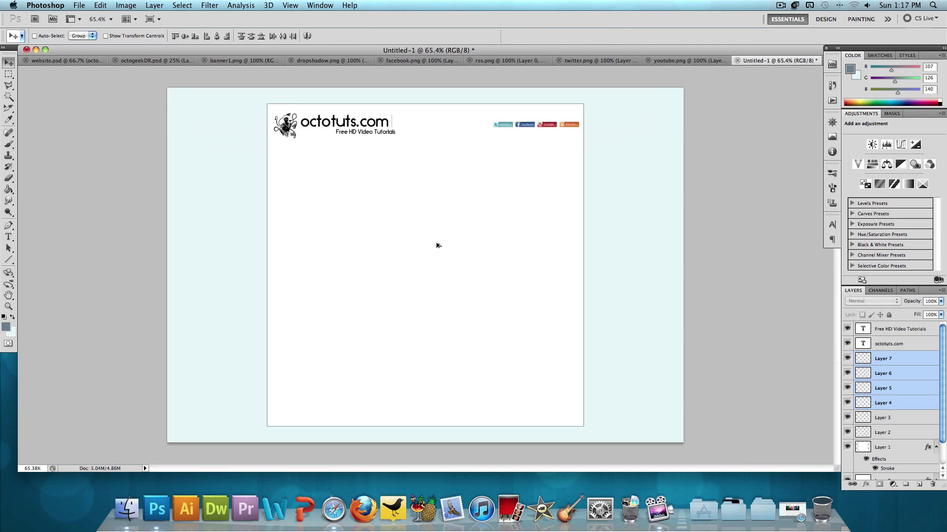
pyautogui.click(910, 359)
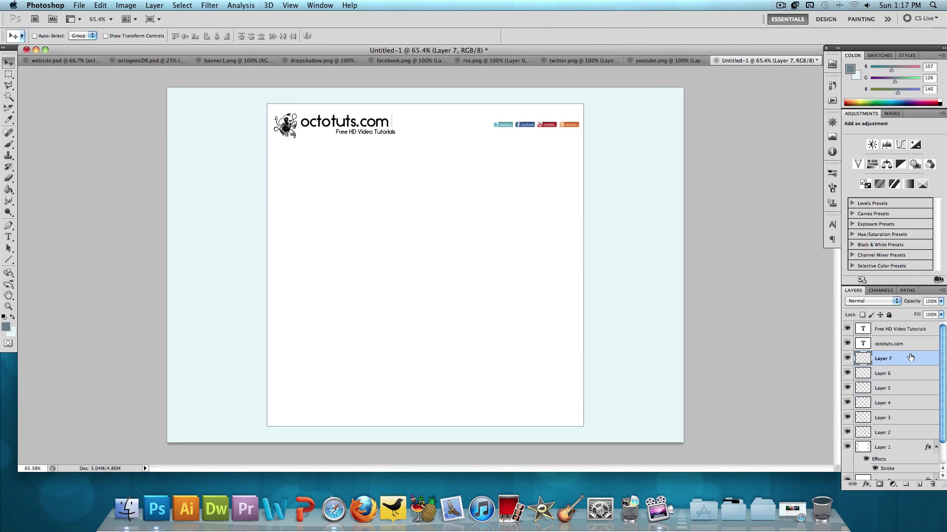
pyautogui.click(847, 359)
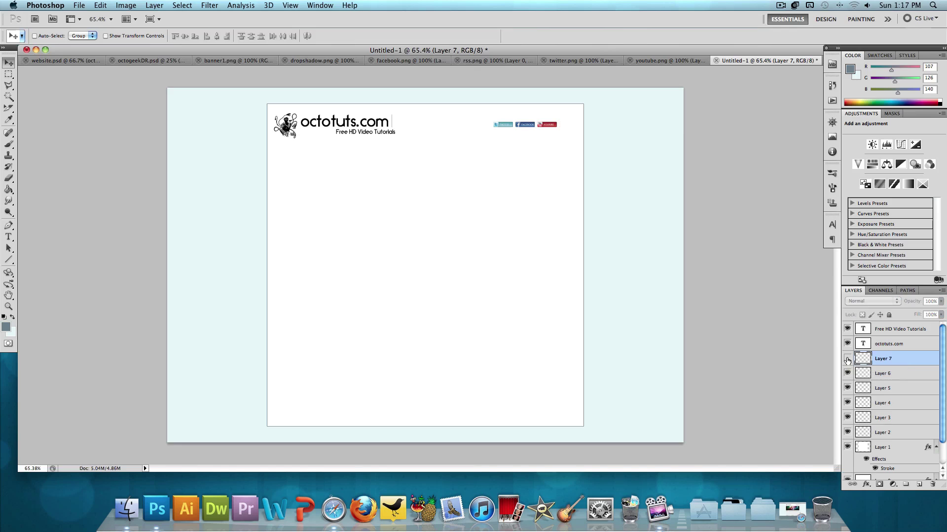
pyautogui.click(847, 359)
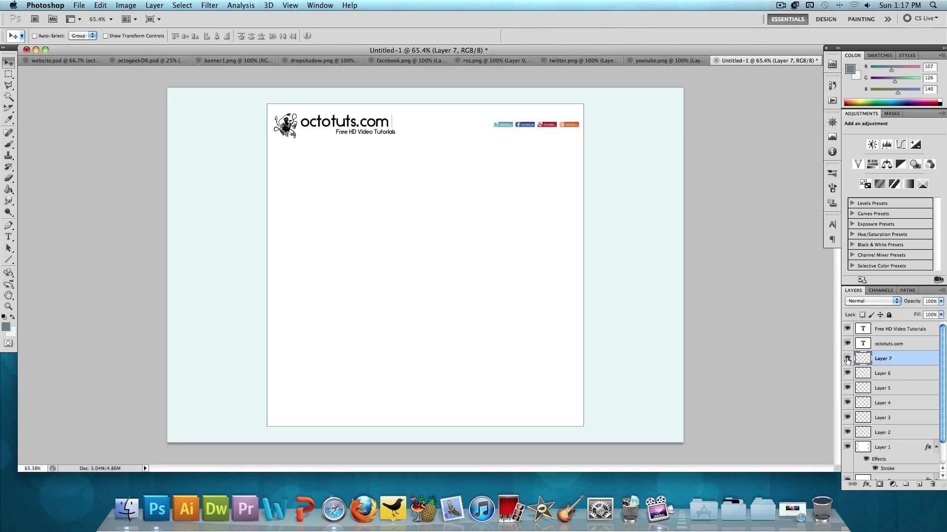
pyautogui.click(59, 60)
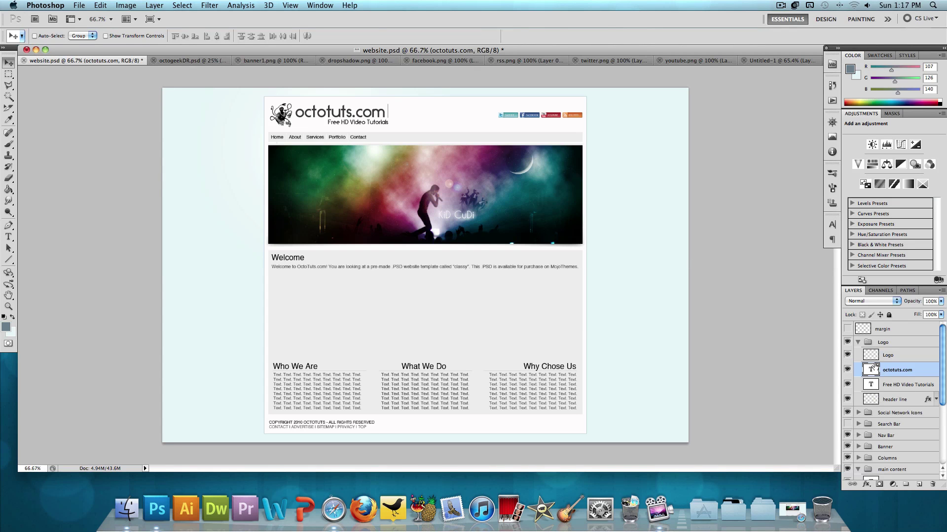
pyautogui.click(858, 342)
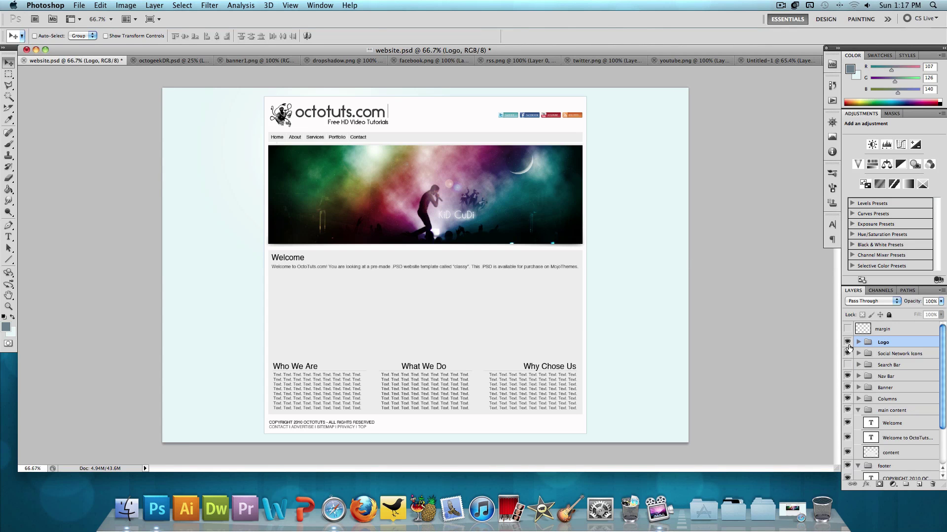
pyautogui.click(847, 343)
pyautogui.click(847, 343)
pyautogui.click(846, 354)
pyautogui.click(847, 354)
pyautogui.click(858, 343)
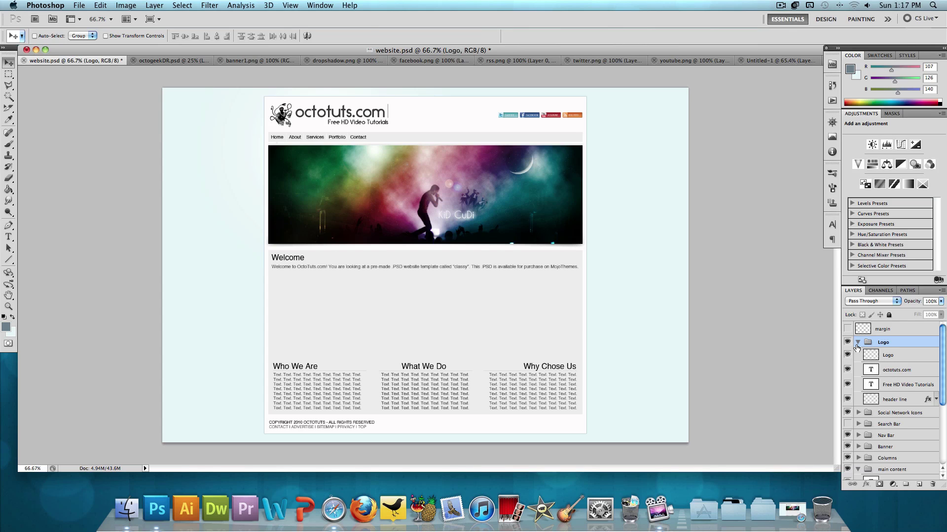
pyautogui.click(857, 343)
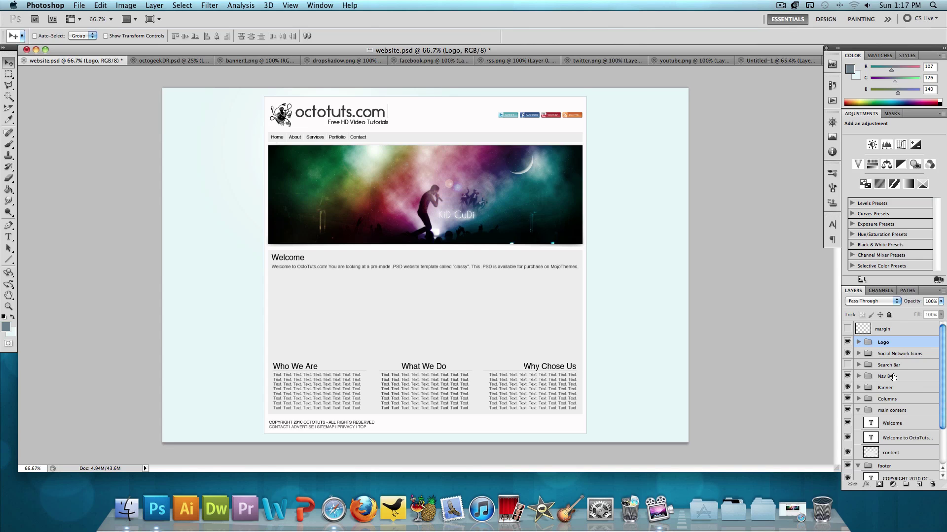
pyautogui.click(691, 60)
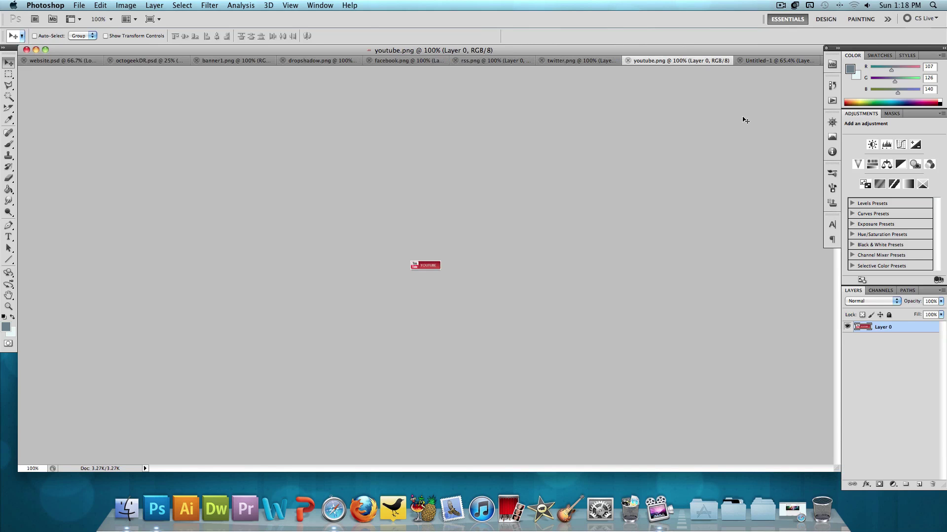
pyautogui.click(759, 62)
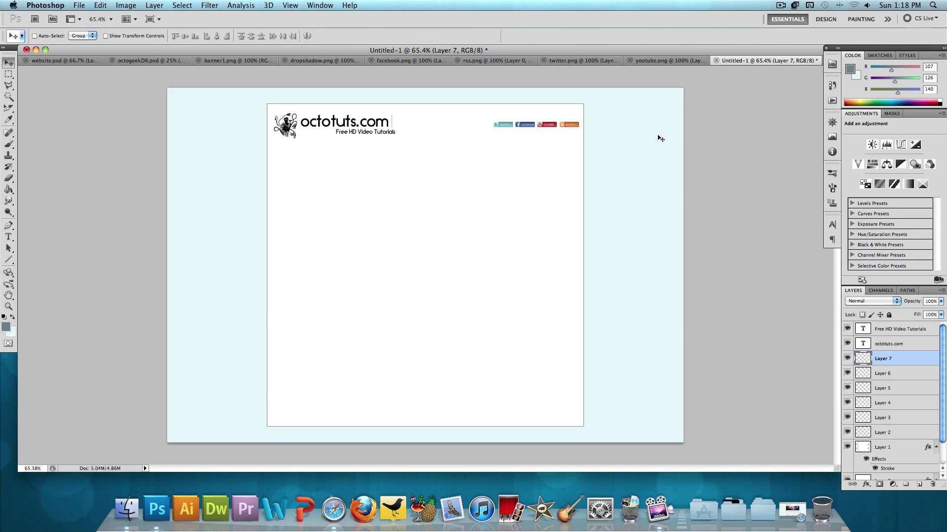
# Step: Create a new thin document 960 px wide for the navigation strip
pyautogui.click(74, 61)
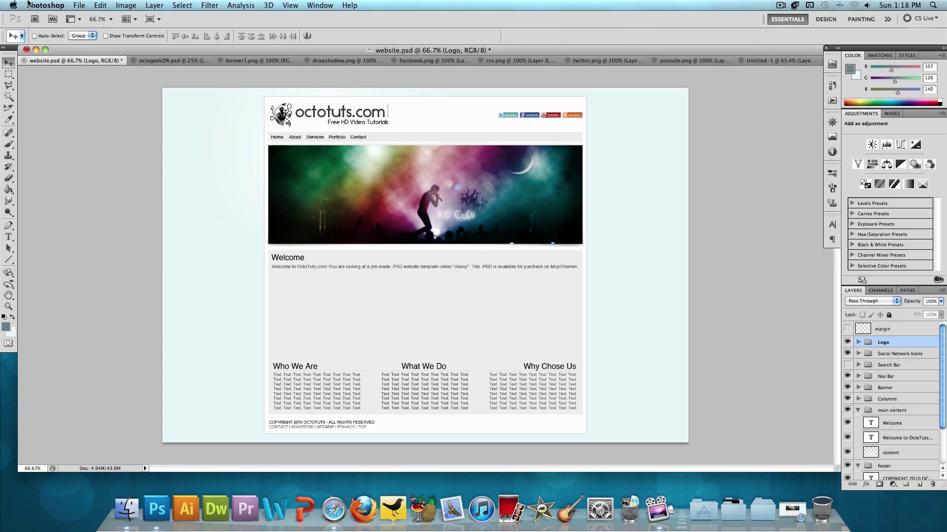
pyautogui.click(79, 6)
pyautogui.click(83, 19)
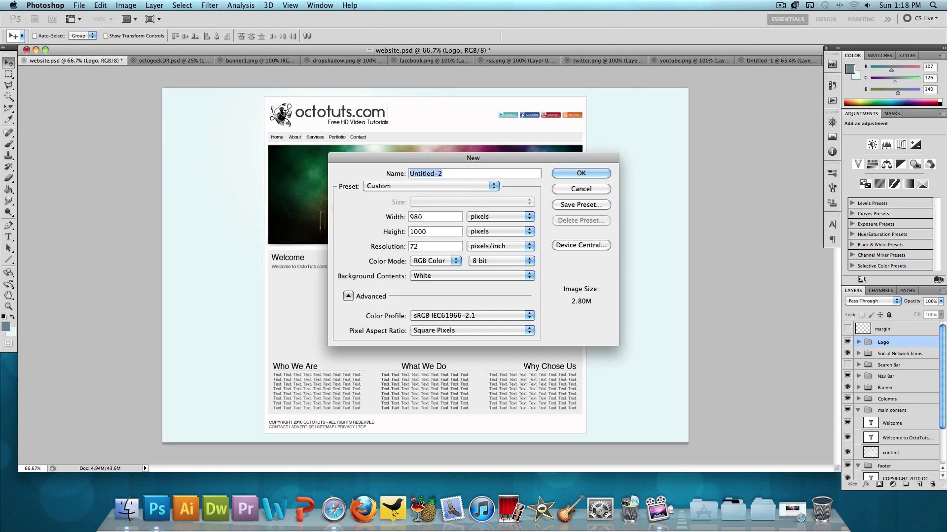
pyautogui.click(415, 218)
pyautogui.press('BackSpace')
pyautogui.write('6')
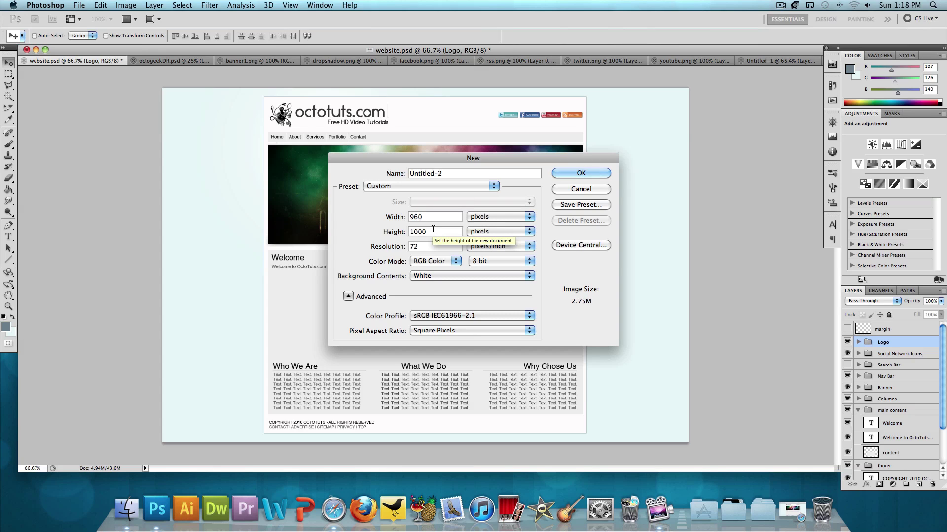
pyautogui.moveTo(432, 229); pyautogui.dragTo(411, 230)
pyautogui.press('Escape')
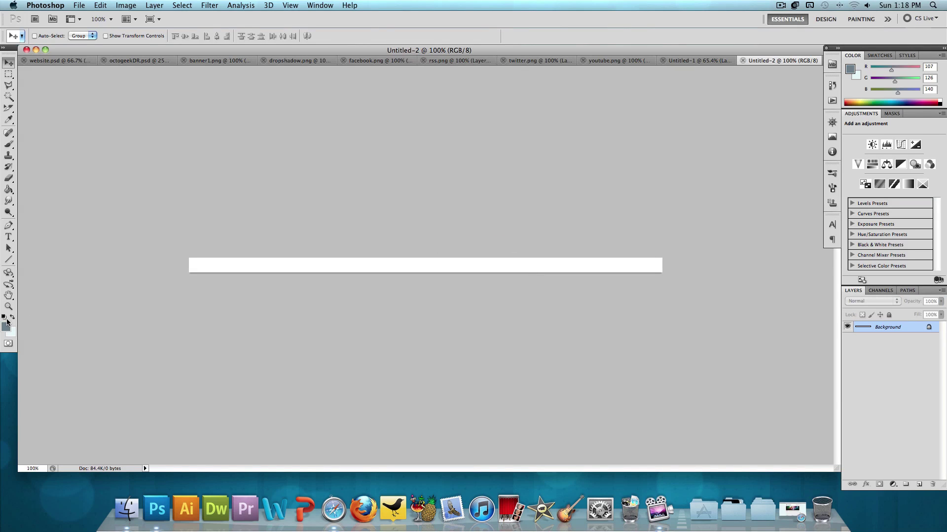
# Step: Fill the strip with light grey #ececec and convert its background into a normal layer
pyautogui.click(12, 318)
pyautogui.click(5, 327)
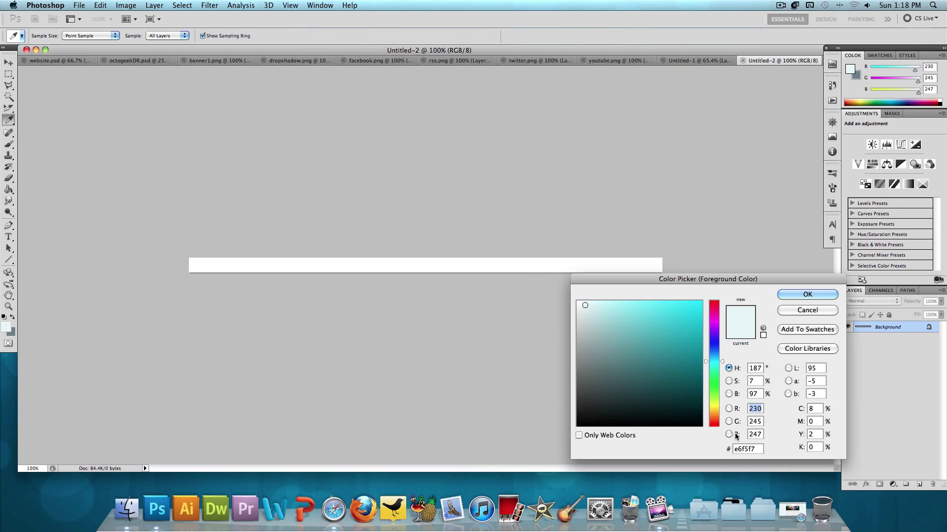
pyautogui.doubleClick(746, 449)
pyautogui.write('ec')
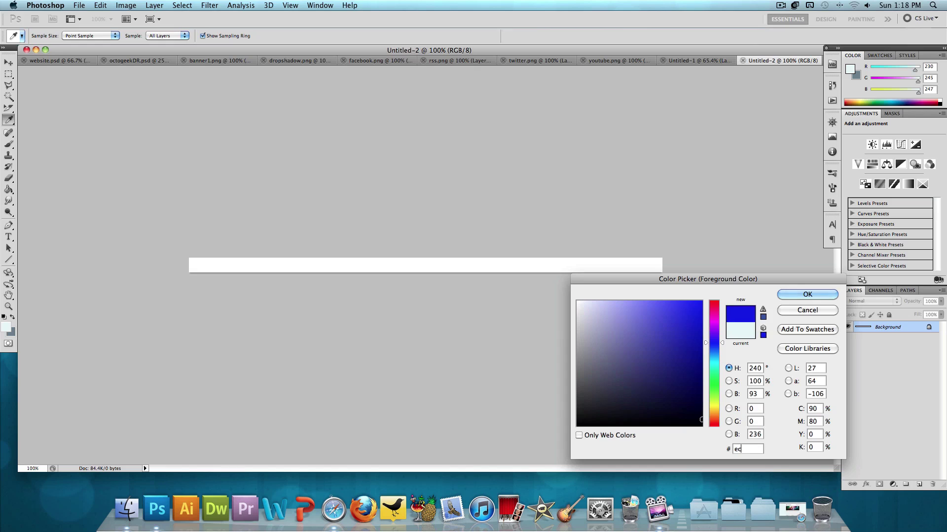
pyautogui.write('ecec')
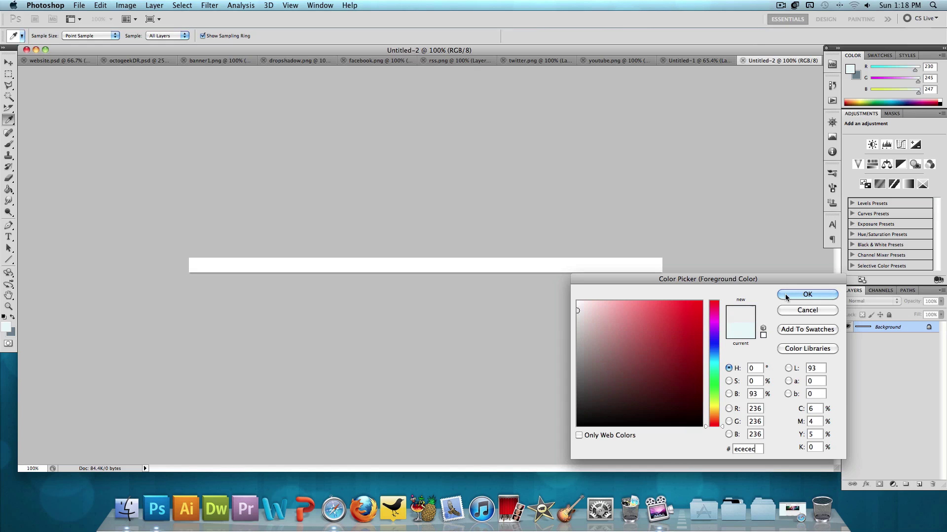
pyautogui.click(808, 293)
pyautogui.press('g')
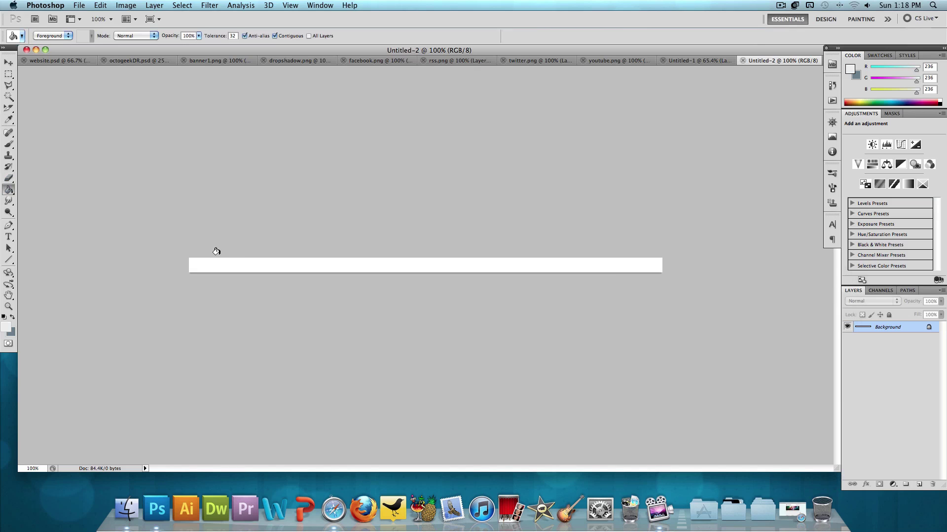
pyautogui.click(238, 259)
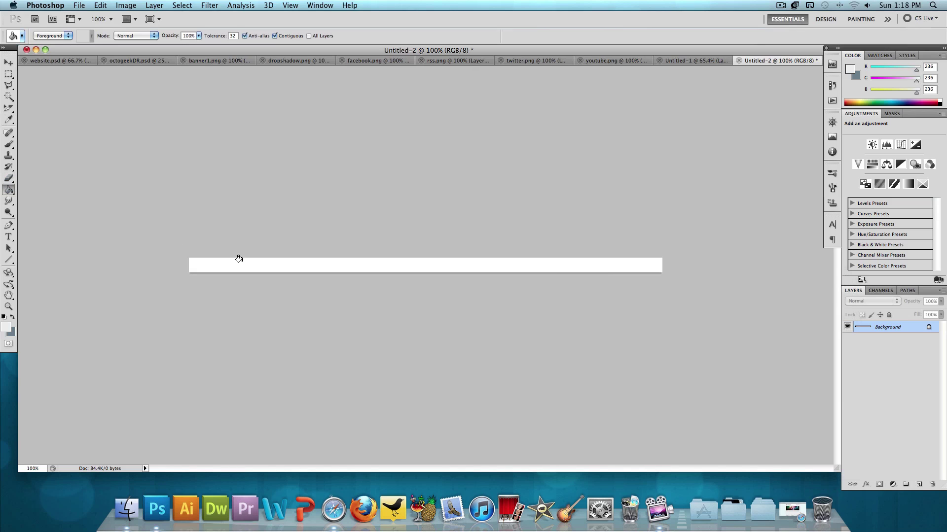
pyautogui.doubleClick(909, 330)
pyautogui.click(572, 224)
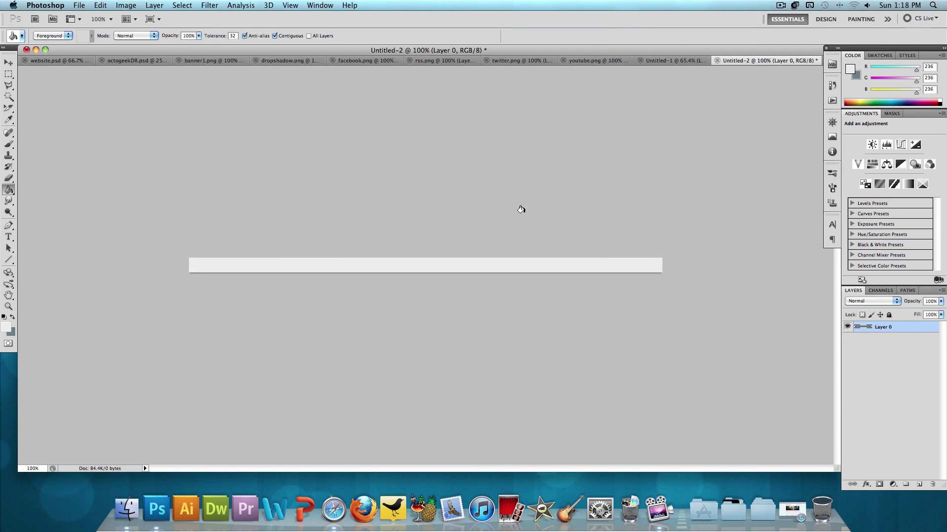
# Step: Copy the grey strip into the octotuts mockup and nudge it down under the header
pyautogui.press('v')
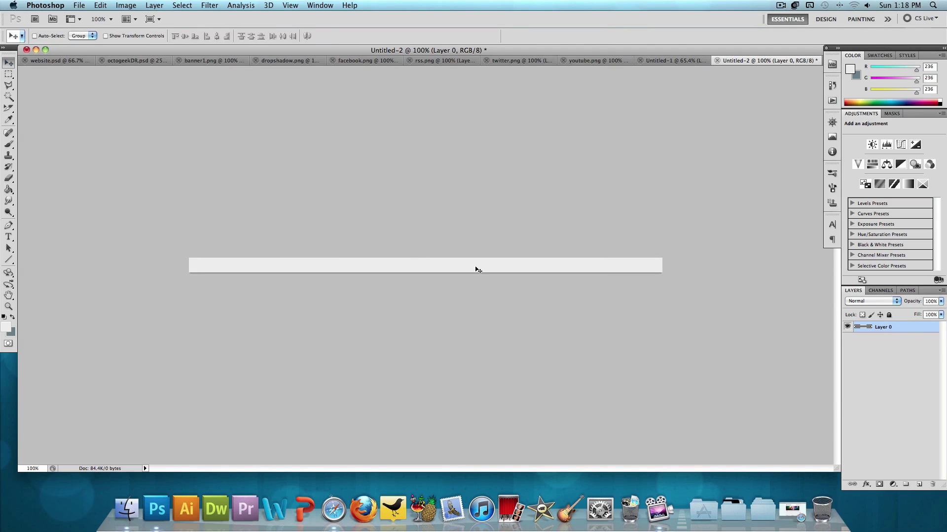
pyautogui.moveTo(478, 268); pyautogui.dragTo(600, 127)
pyautogui.moveTo(657, 66); pyautogui.dragTo(445, 151)
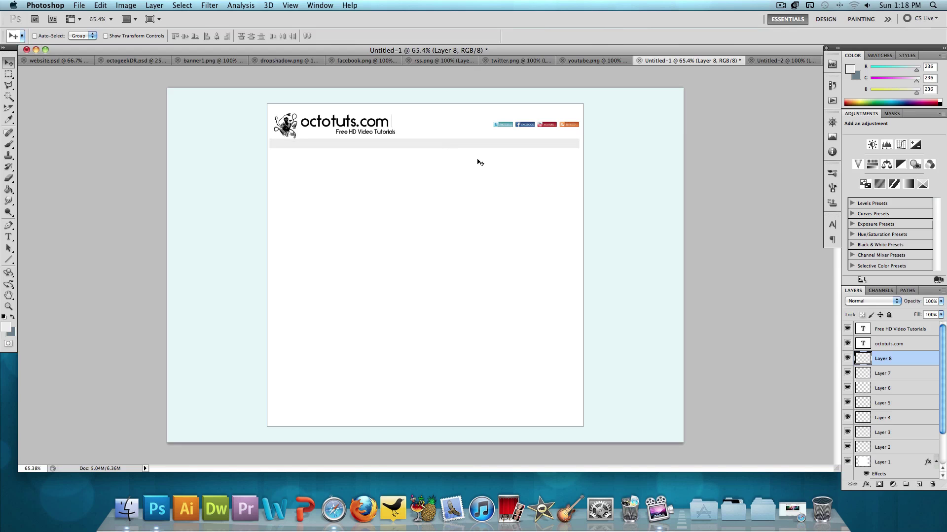
pyautogui.press('Down')
pyautogui.press('Down')
pyautogui.press('Down')
pyautogui.press('Down')
pyautogui.press('Down')
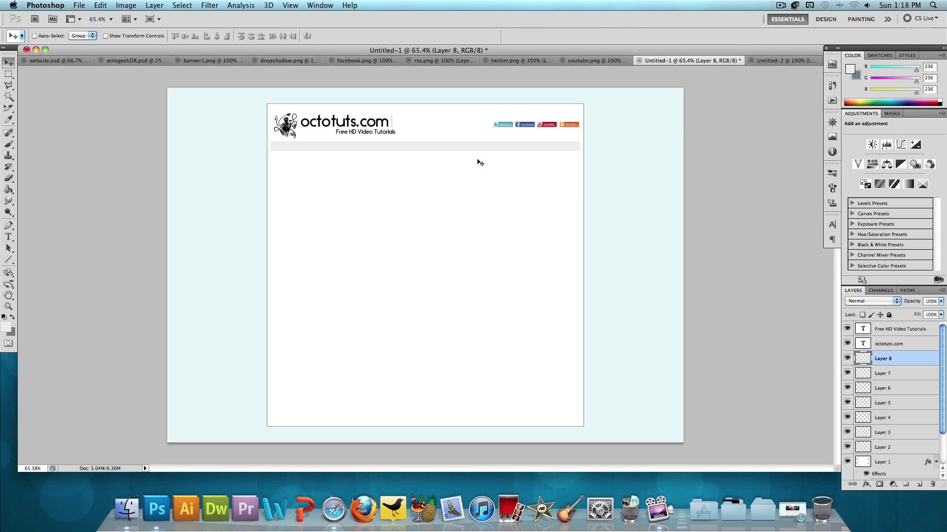
pyautogui.press('Down')
pyautogui.press('Down')
pyautogui.press('Down')
pyautogui.press('Down')
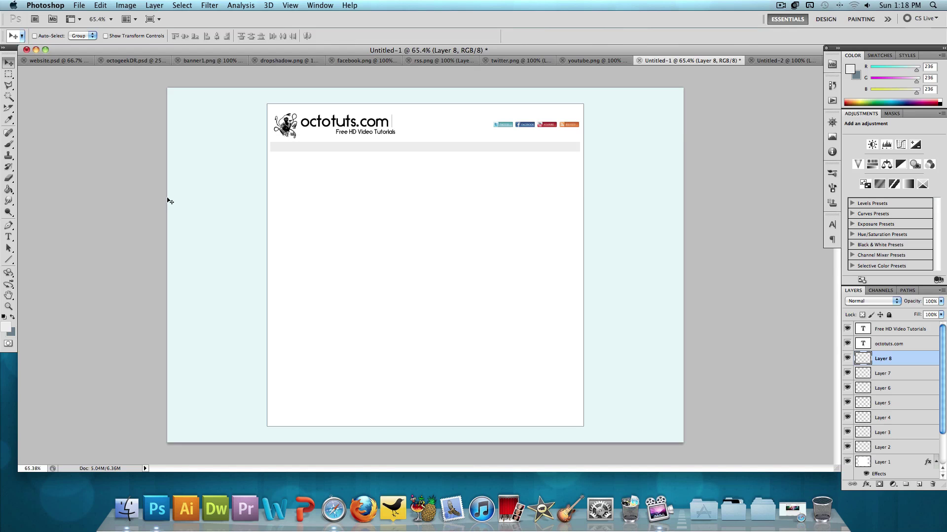
# Step: Set the Type tool to black (000000) Helvetica
pyautogui.click(9, 237)
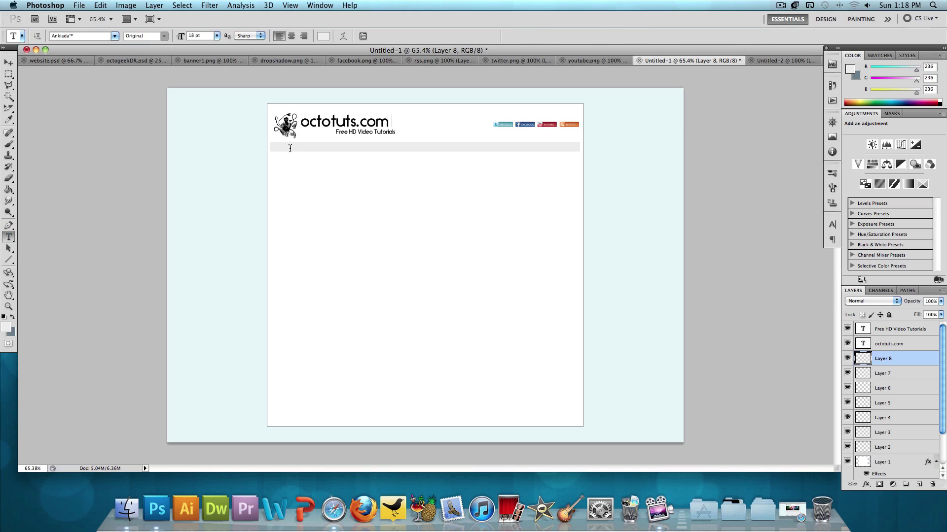
pyautogui.click(324, 35)
pyautogui.write('000000')
pyautogui.press('Return')
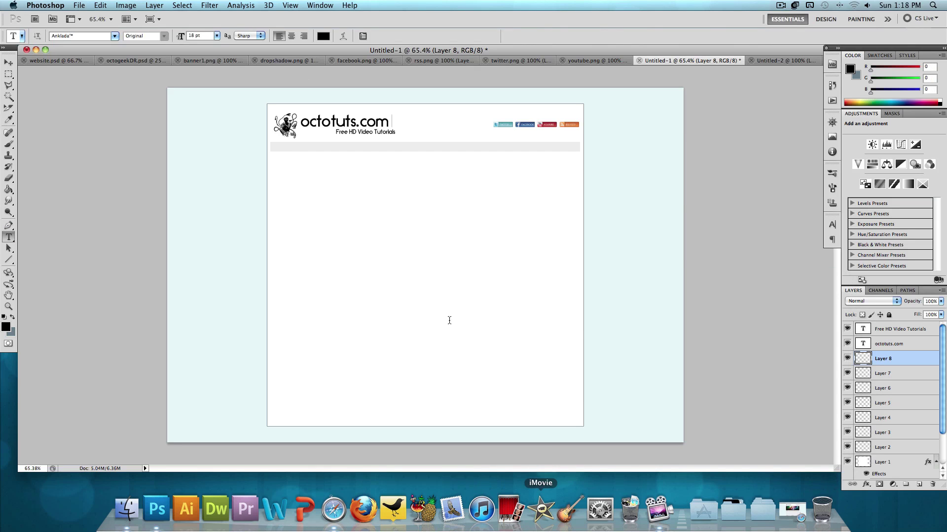
pyautogui.click(90, 37)
pyautogui.write('Helvetica')
pyautogui.press('Return')
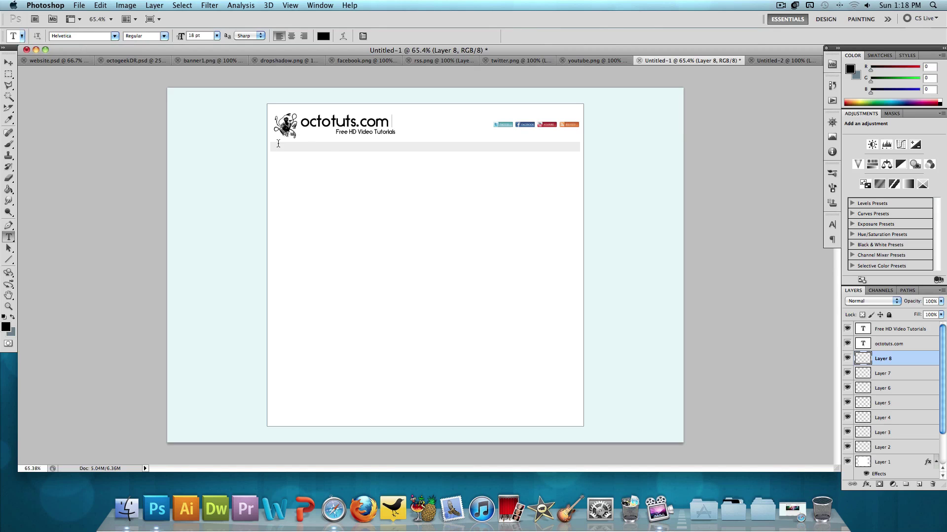
# Step: Type 'Home | About | Services | Portfolio | Contact' on the grey bar at 14 pt
pyautogui.click(277, 149)
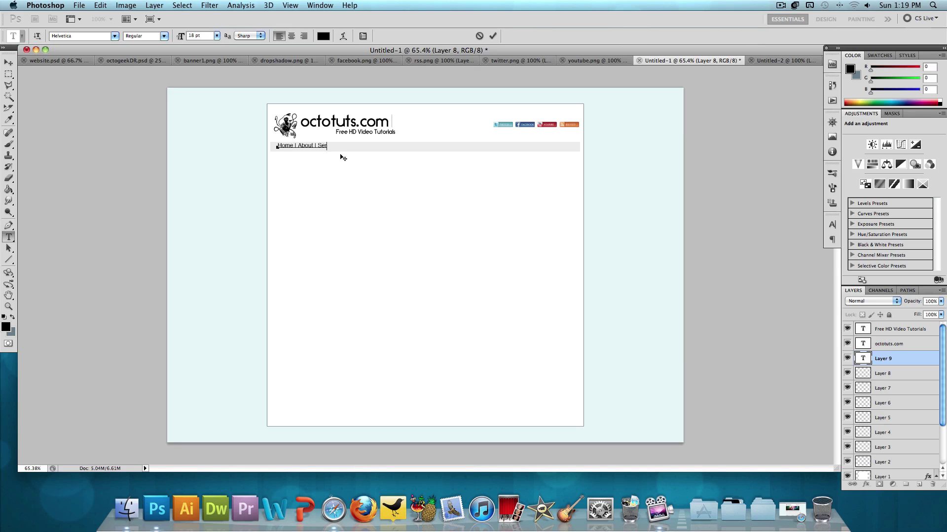
pyautogui.write('vices | Portfolio | Contact')
pyautogui.press('super+a')
pyautogui.click(217, 35)
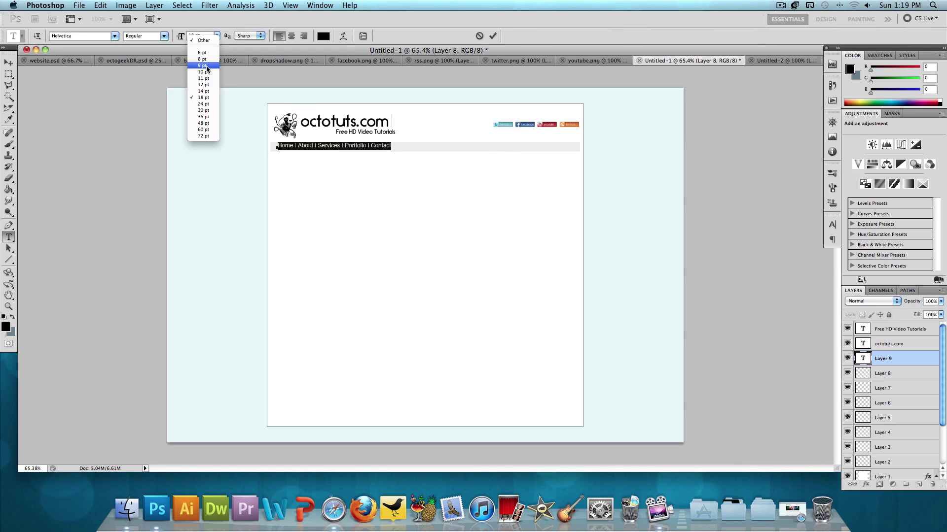
pyautogui.click(207, 92)
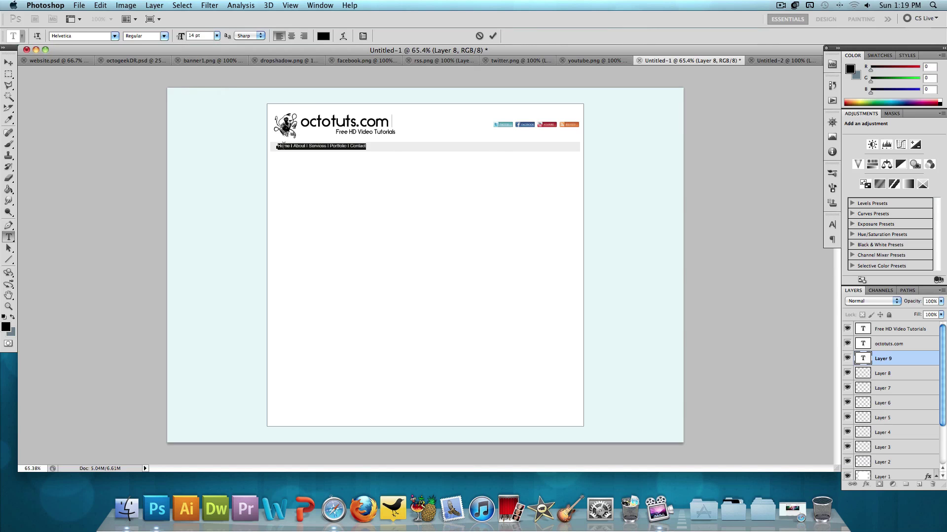
# Step: Commit the nav text and shift it into position within the grey bar
pyautogui.scroll(5, 285, 145)
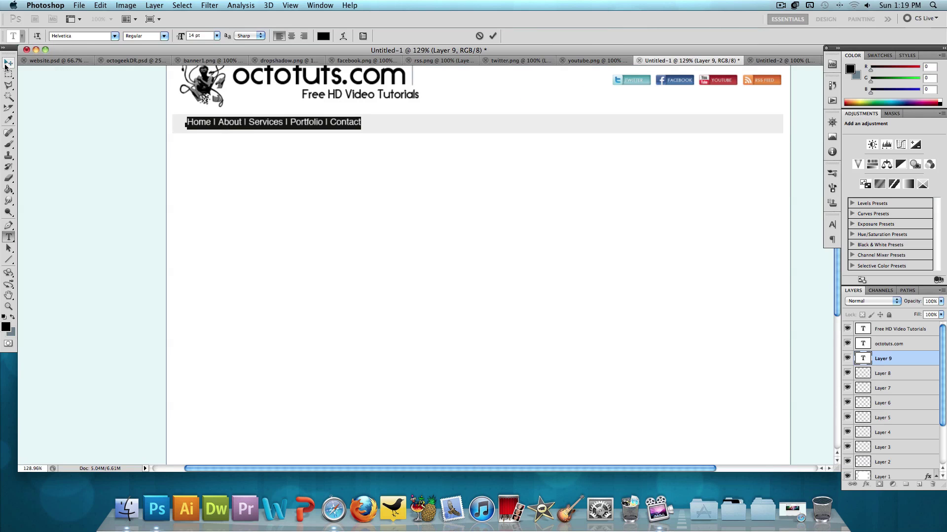
pyautogui.press('super+Return')
pyautogui.press('v')
pyautogui.moveTo(193, 122); pyautogui.dragTo(225, 129)
pyautogui.press('Right')
pyautogui.press('Right')
pyautogui.press('Right')
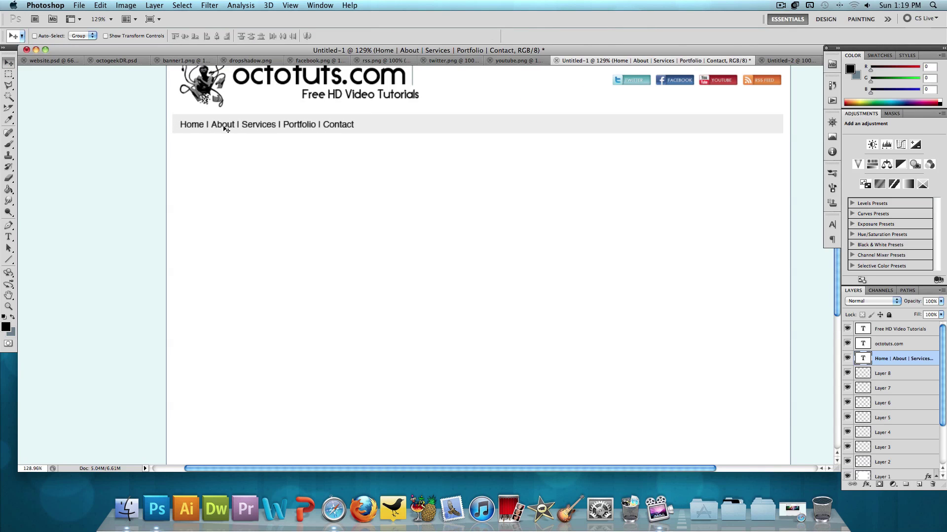
# Step: Turn the separators after Home and About white
pyautogui.click(9, 236)
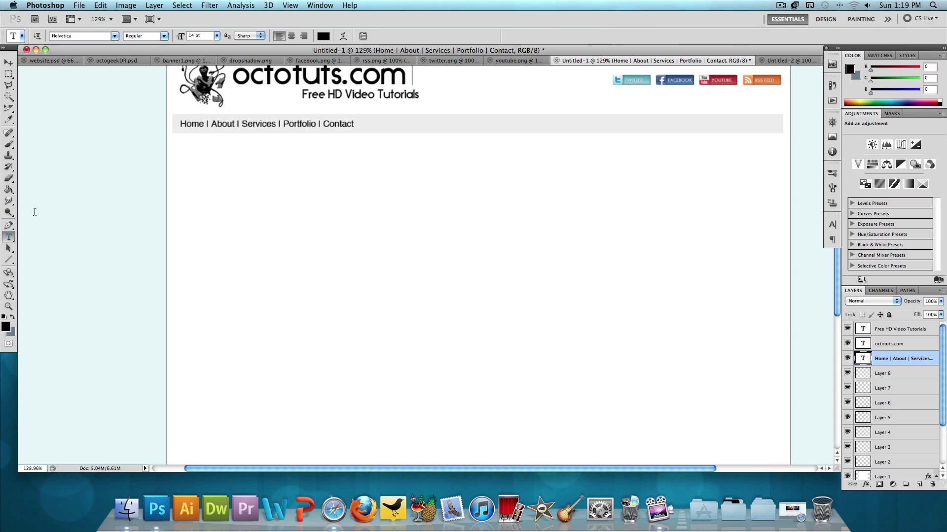
pyautogui.click(209, 124)
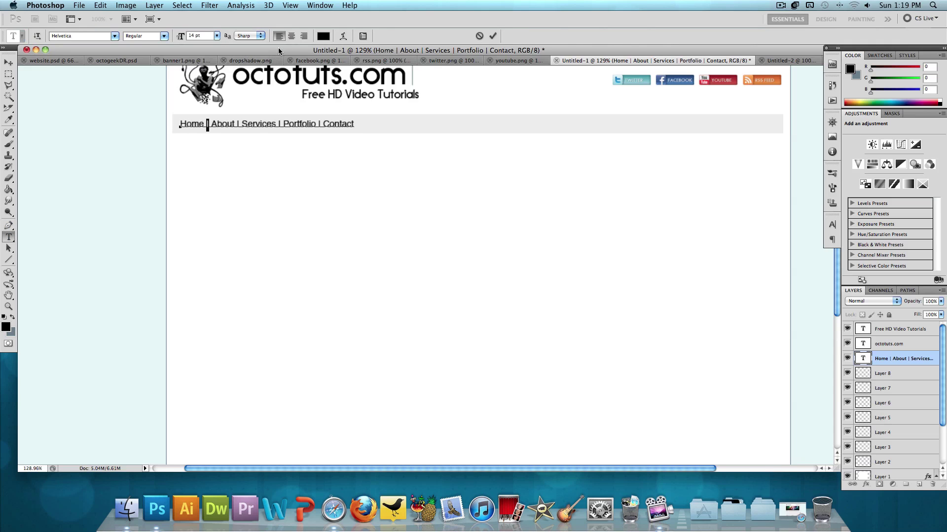
pyautogui.click(323, 36)
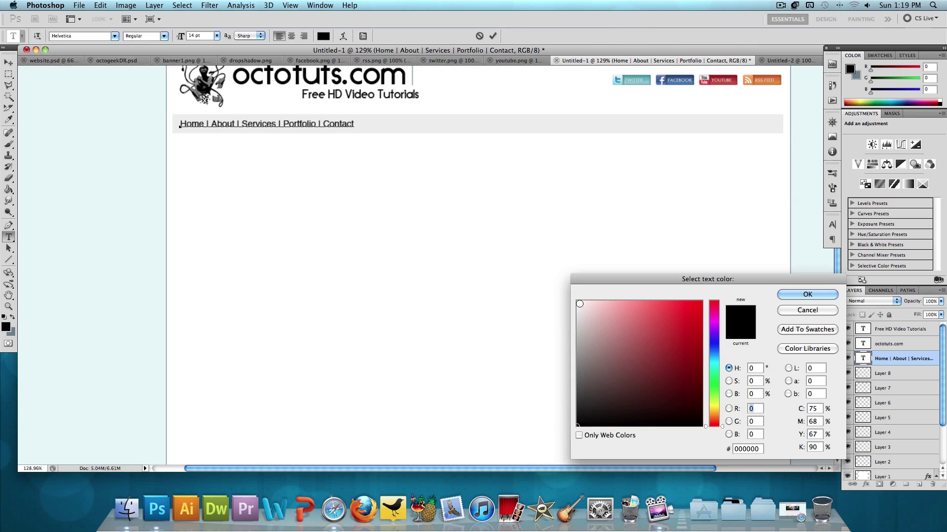
pyautogui.click(555, 291)
pyautogui.press('Return')
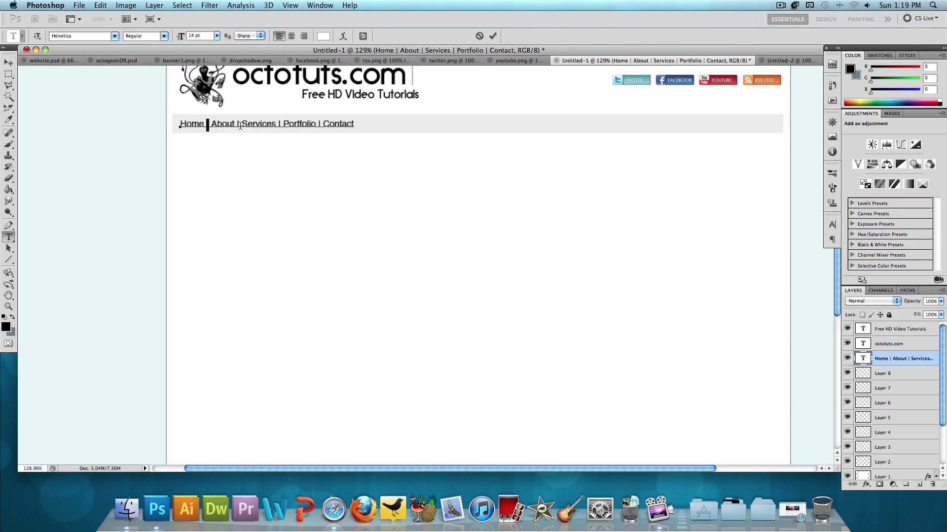
pyautogui.click(322, 36)
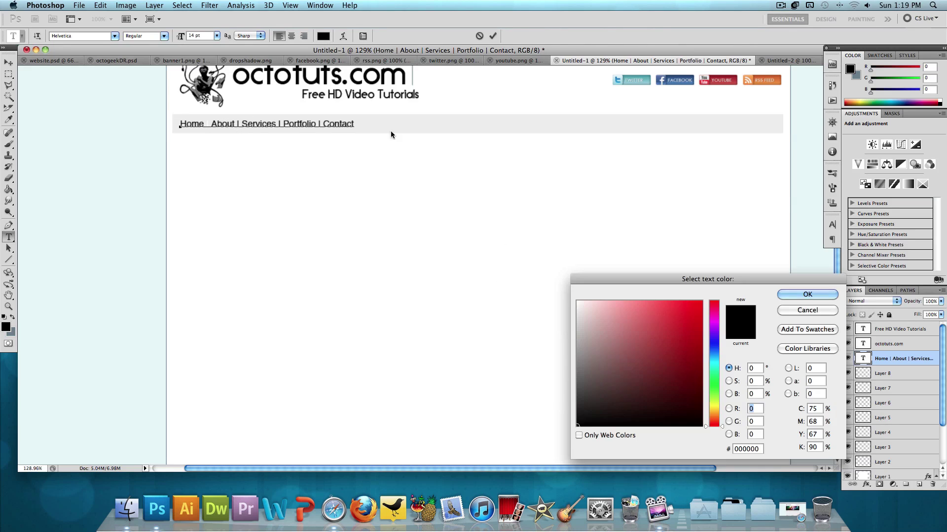
pyautogui.click(319, 160)
pyautogui.press('Return')
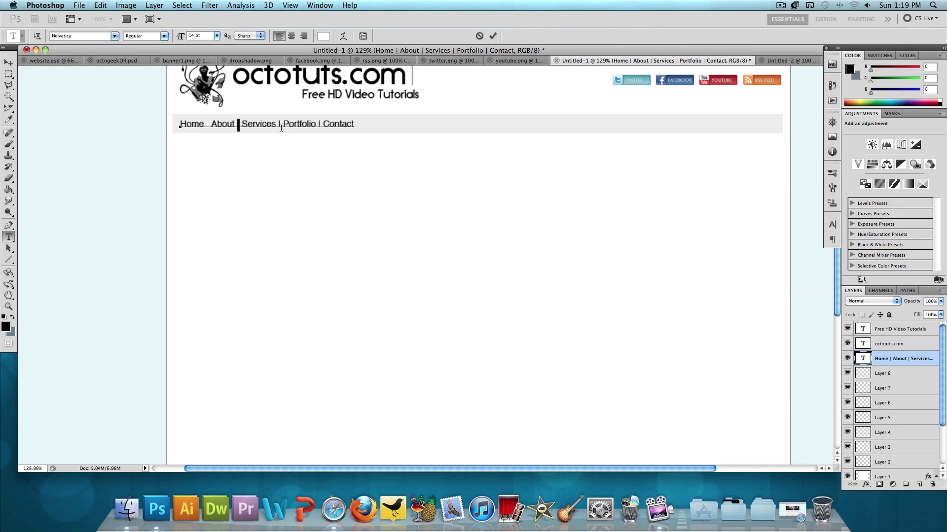
# Step: Turn the Services–Portfolio and Portfolio–Contact separators white, commit, and show website.psd
pyautogui.moveTo(277, 124); pyautogui.dragTo(283, 124)
pyautogui.click(322, 36)
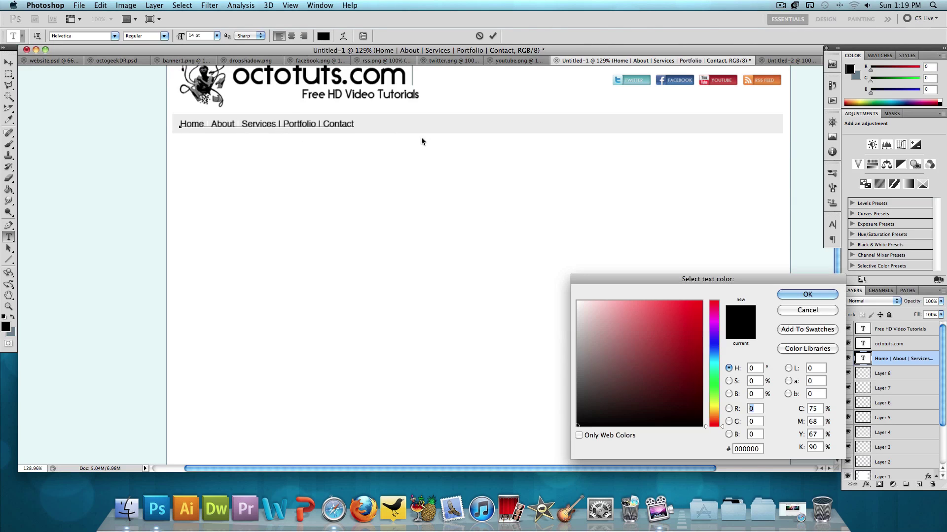
pyautogui.click(488, 227)
pyautogui.press('Return')
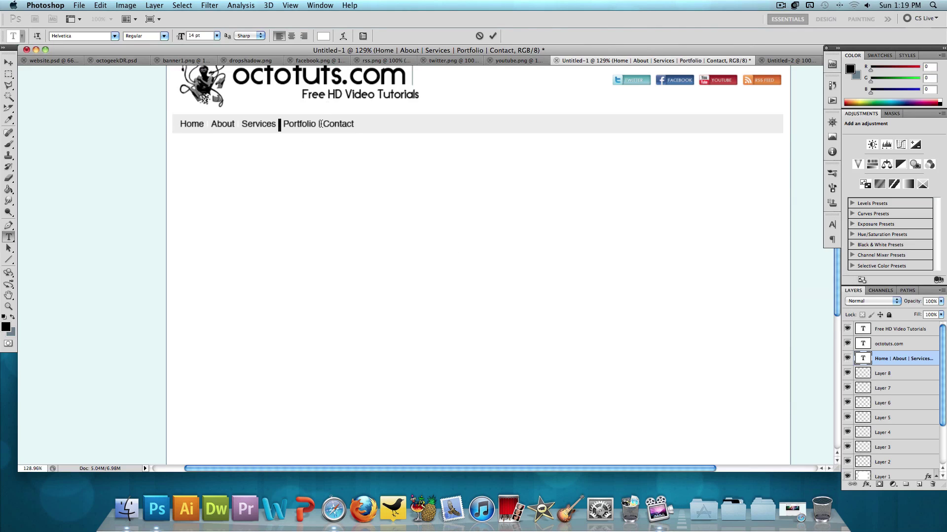
pyautogui.moveTo(321, 124); pyautogui.dragTo(317, 124)
pyautogui.click(322, 36)
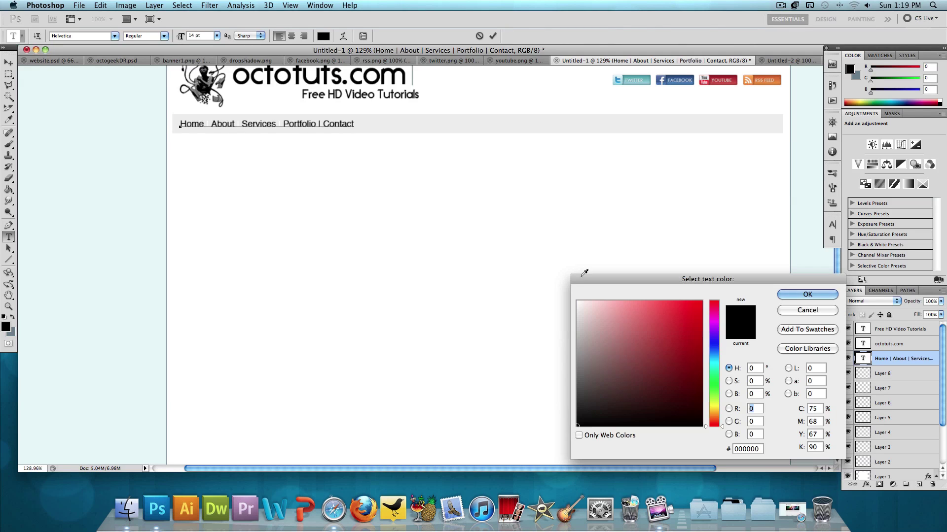
pyautogui.click(562, 283)
pyautogui.press('Return')
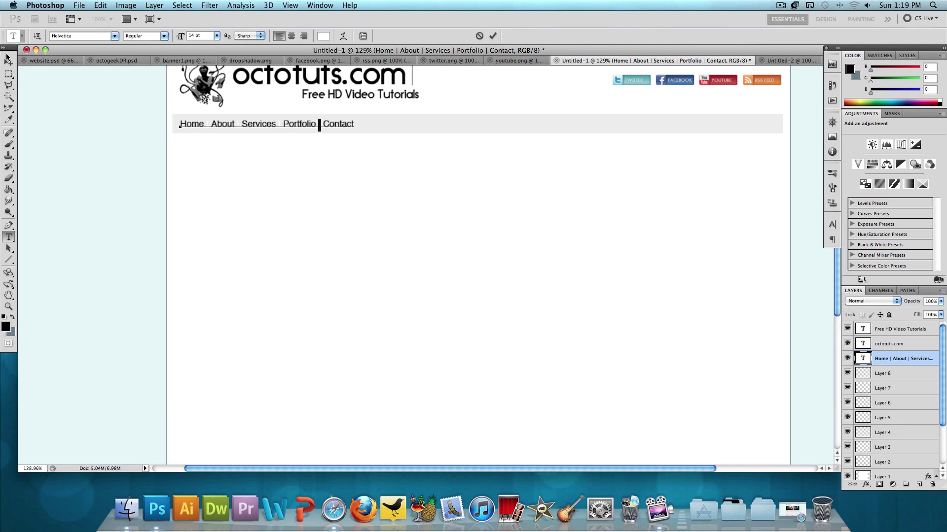
pyautogui.click(8, 61)
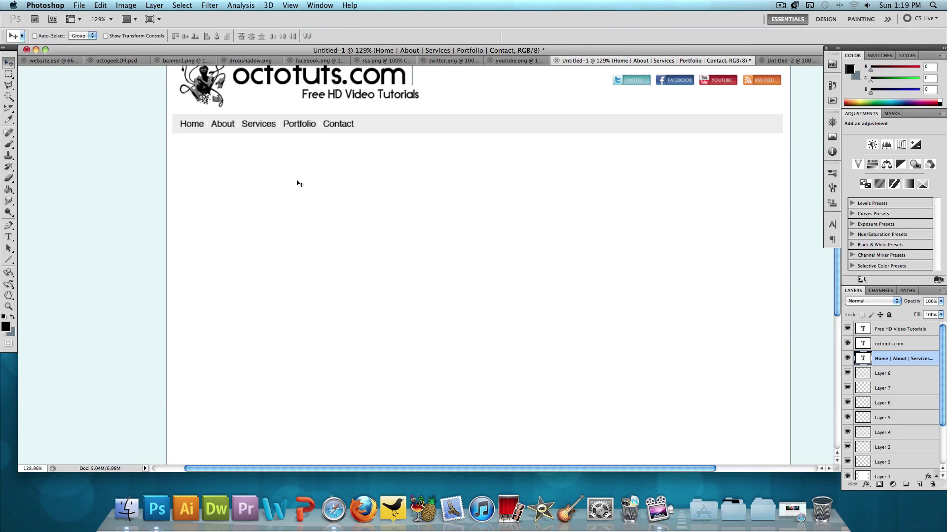
pyautogui.click(73, 60)
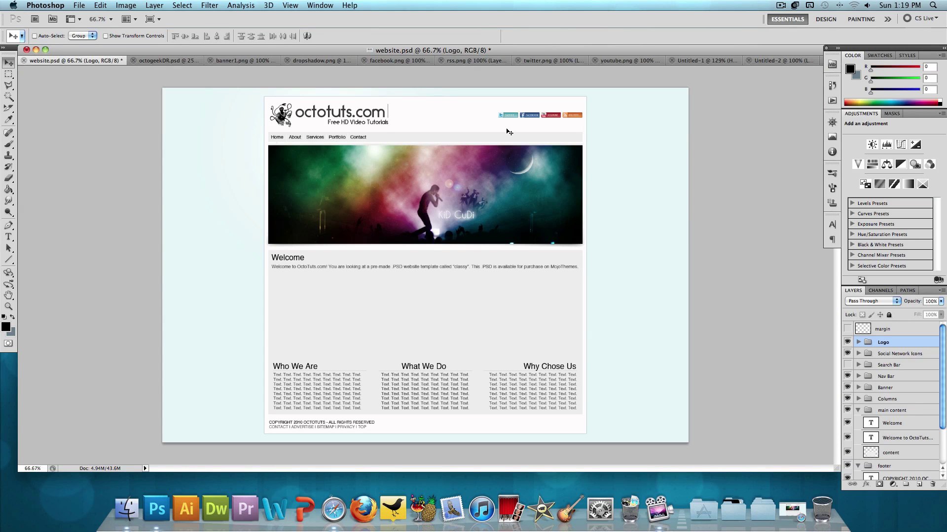
# Step: Copy banner1.png below the nav bar and dropshadow.png beneath it, then view website.psd
pyautogui.click(220, 61)
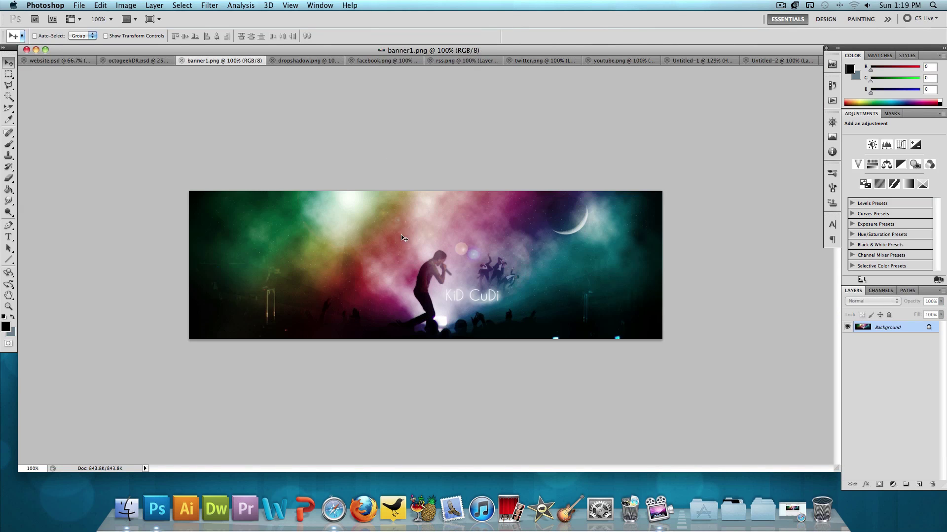
pyautogui.click(760, 61)
pyautogui.moveTo(438, 268); pyautogui.dragTo(429, 241)
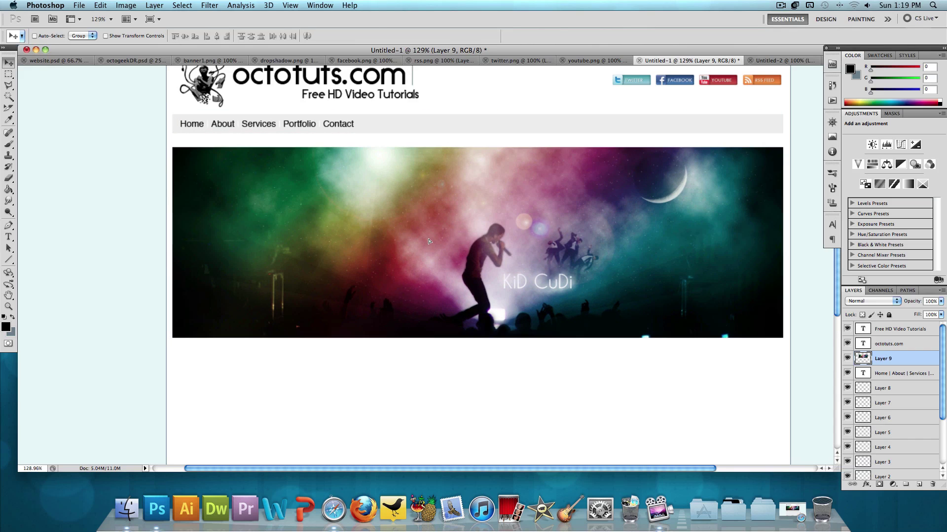
pyautogui.click(271, 60)
pyautogui.moveTo(503, 269); pyautogui.dragTo(577, 349)
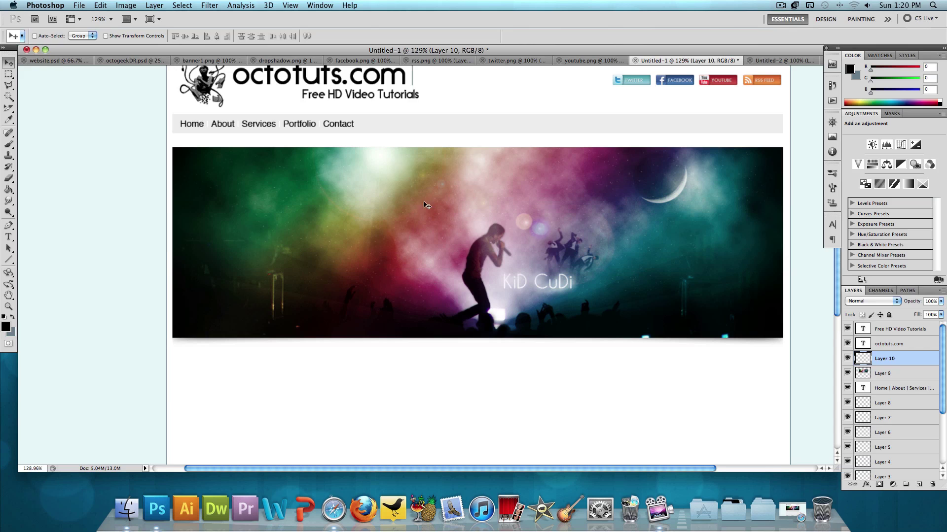
pyautogui.click(55, 61)
pyautogui.scroll(5, 379, 137)
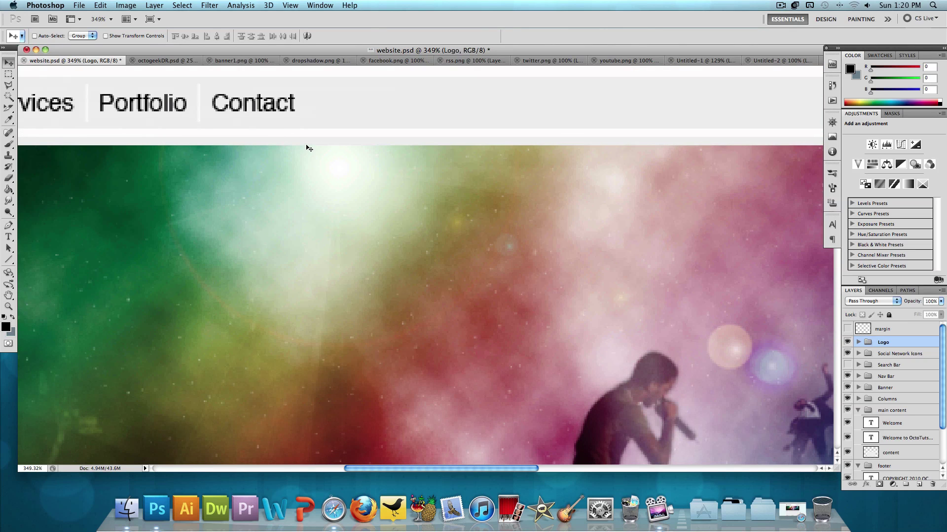
# Step: Resize the Untitled-2 line strip to 5 px high via Image Size
pyautogui.click(758, 62)
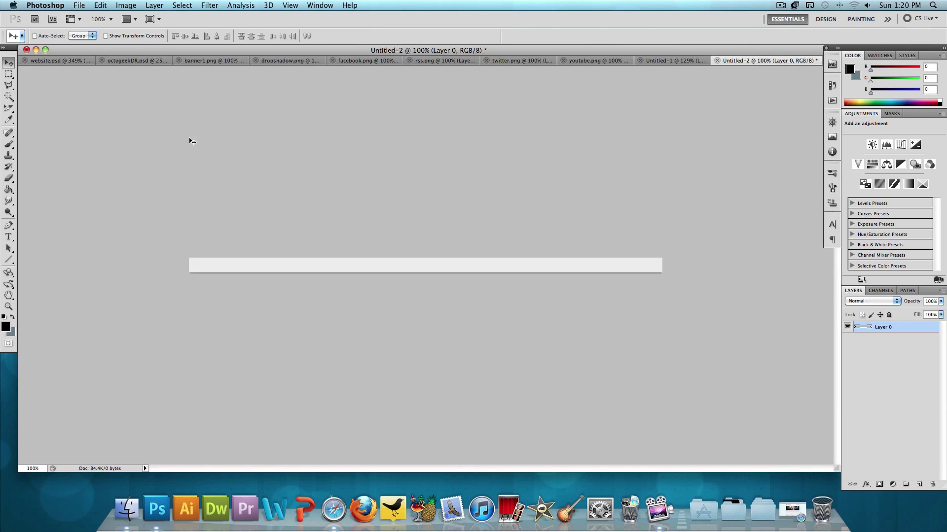
pyautogui.click(127, 5)
pyautogui.click(150, 93)
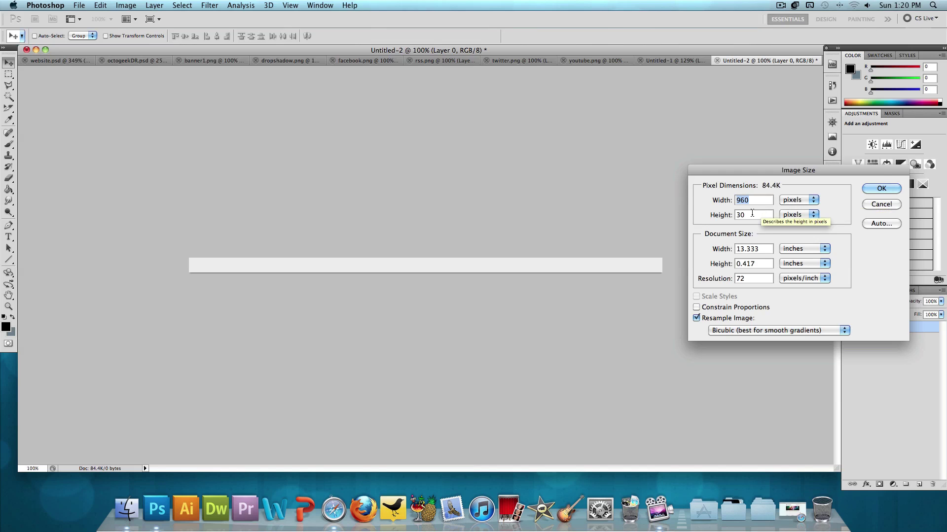
pyautogui.click(742, 215)
pyautogui.doubleClick(742, 215)
pyautogui.write('5')
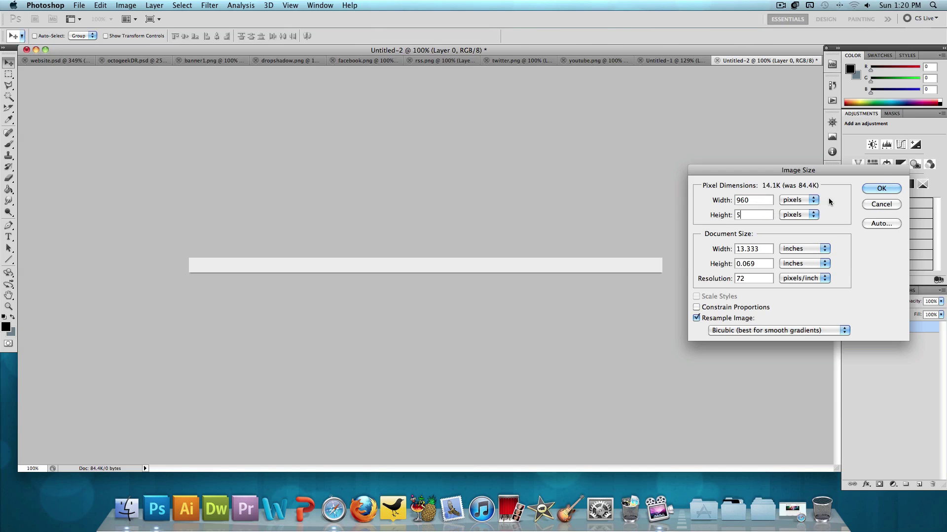
pyautogui.click(881, 189)
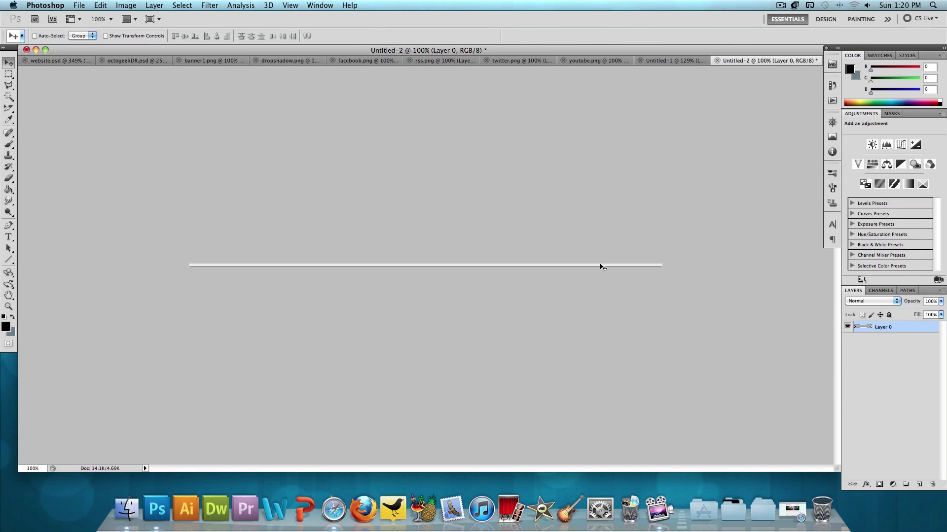
# Step: Place the 5 px strip under the banner and nudge banner and strip up together
pyautogui.press('super+a')
pyautogui.click(667, 60)
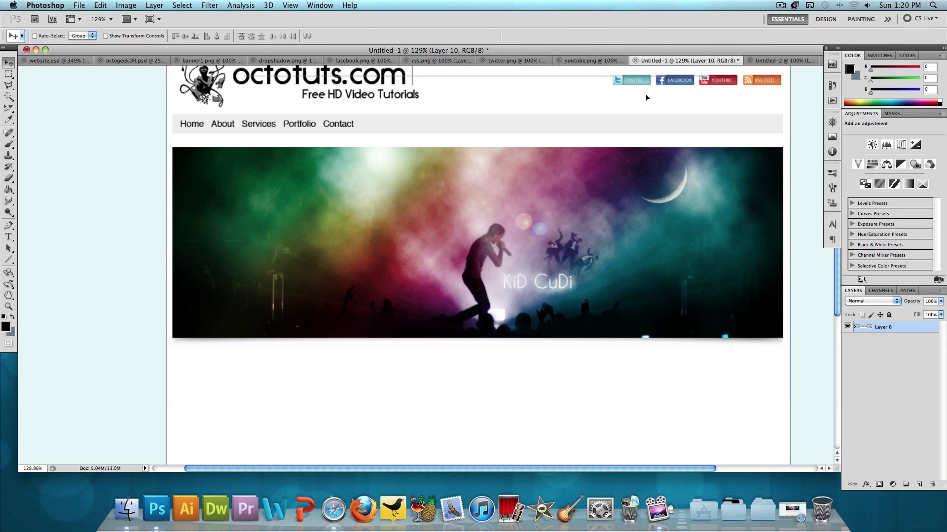
pyautogui.moveTo(643, 109); pyautogui.dragTo(662, 148)
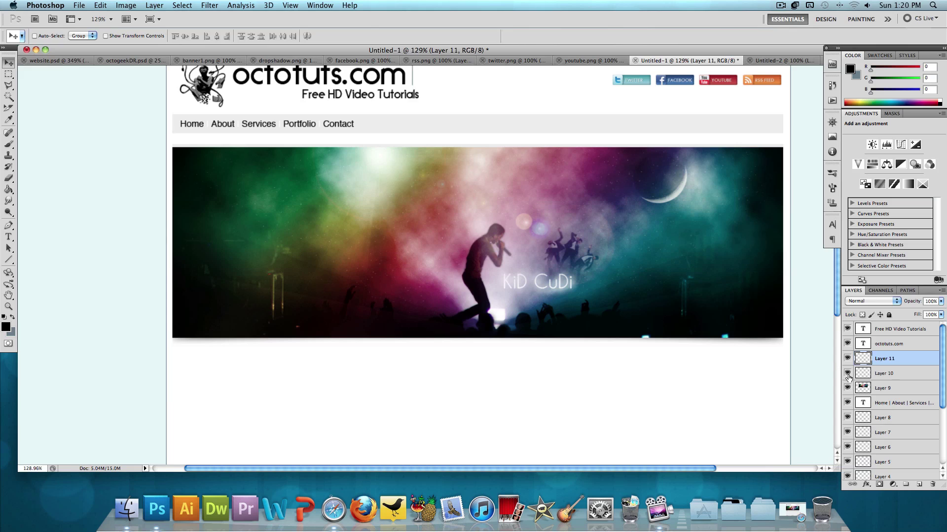
pyautogui.keyDown('shift'); pyautogui.click(893, 389); pyautogui.keyUp('shift')
pyautogui.press('Up')
pyautogui.press('Up')
pyautogui.press('Up')
pyautogui.press('Up')
pyautogui.press('Up')
pyautogui.press('Up')
pyautogui.press('Up')
pyautogui.press('Up')
pyautogui.press('Up')
pyautogui.press('Up')
pyautogui.press('Up')
pyautogui.press('Up')
pyautogui.scroll(-3, 207, 276)
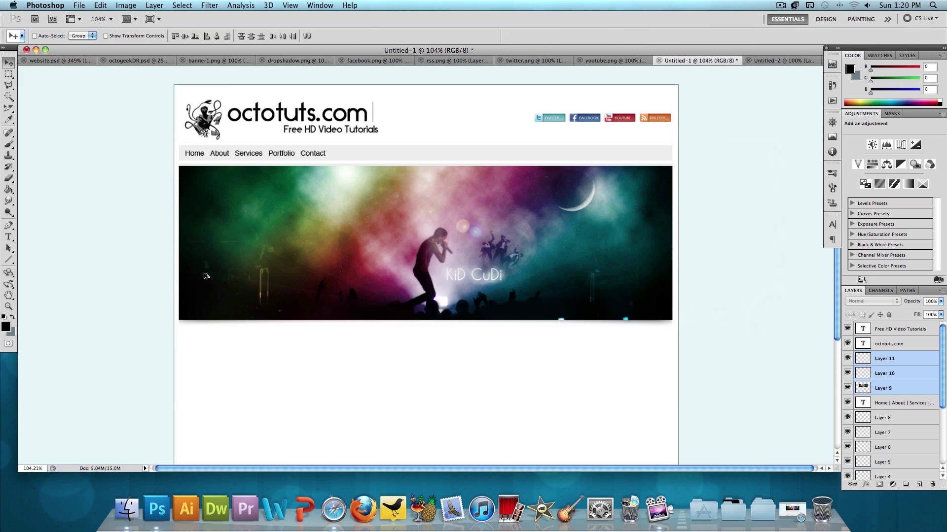
pyautogui.scroll(-1, 206, 276)
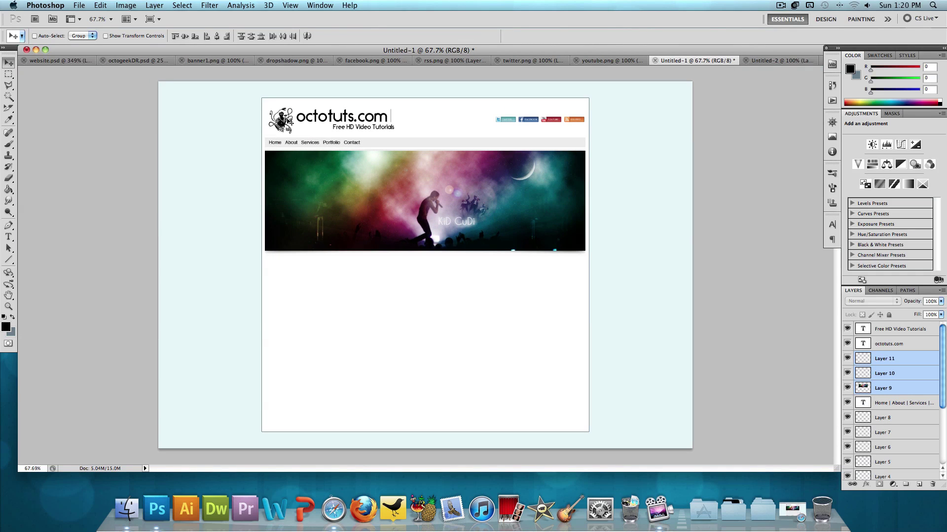
pyautogui.click(70, 61)
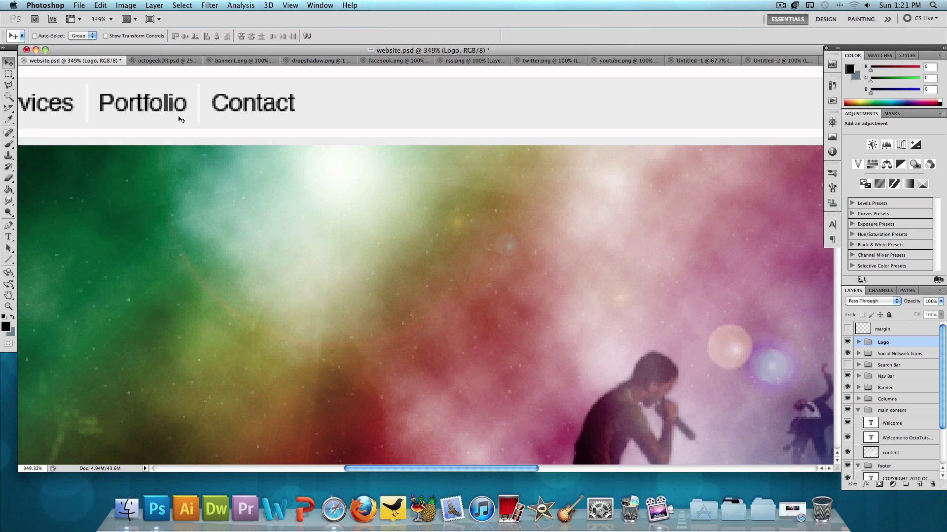
pyautogui.scroll(-9, 253, 184)
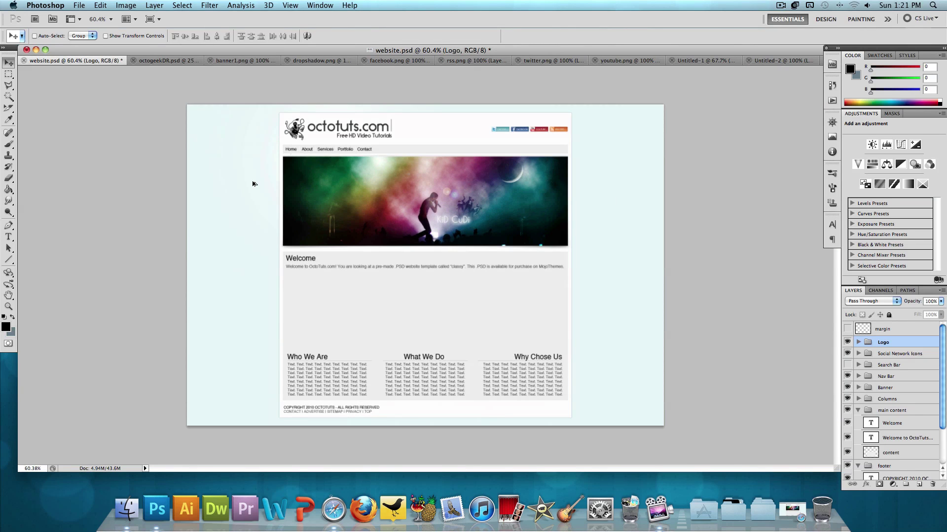
pyautogui.scroll(1, 253, 184)
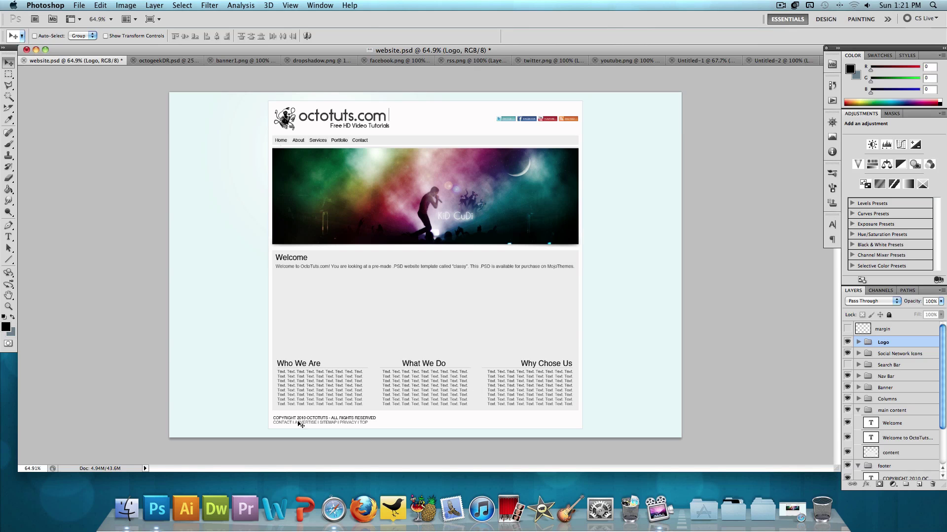
pyautogui.click(772, 60)
pyautogui.click(669, 60)
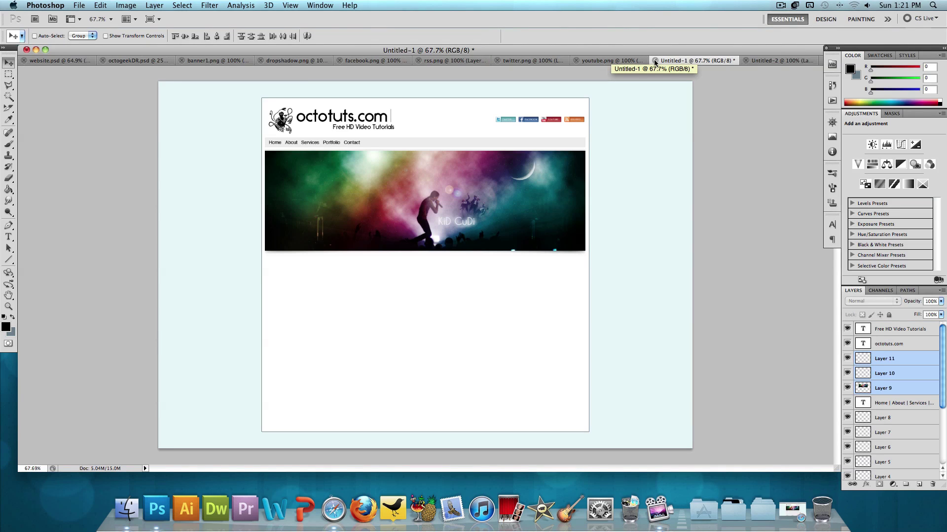
# Step: Resize the Untitled-2 grey layer to 960×500 px via Image Size
pyautogui.click(762, 61)
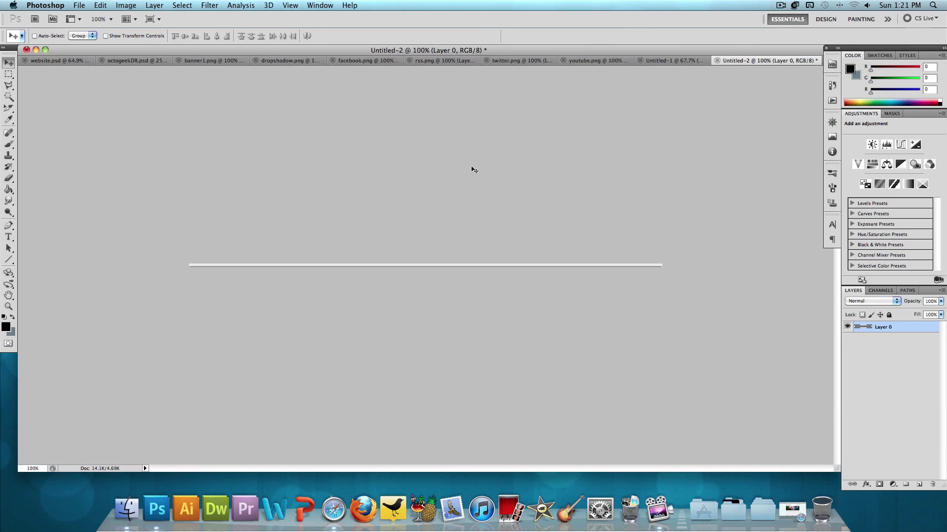
pyautogui.click(134, 7)
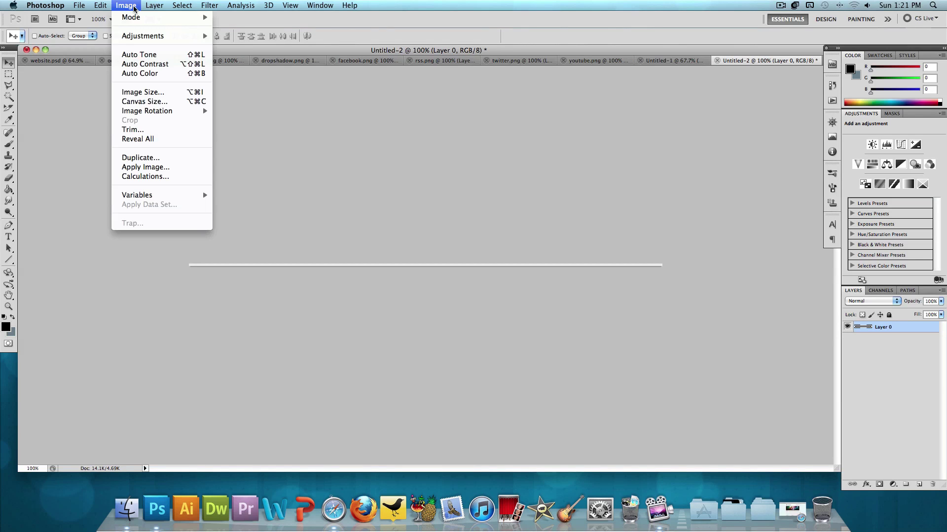
pyautogui.click(143, 92)
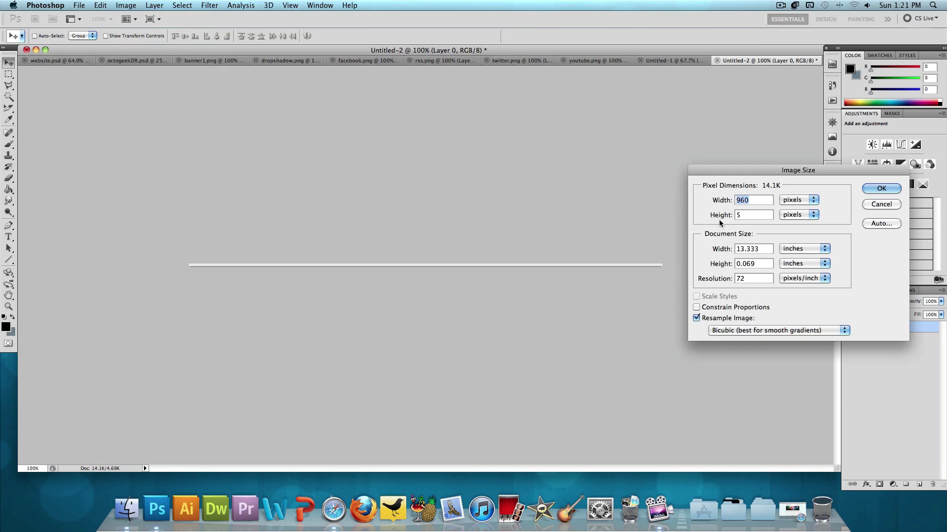
pyautogui.click(744, 217)
pyautogui.write('00')
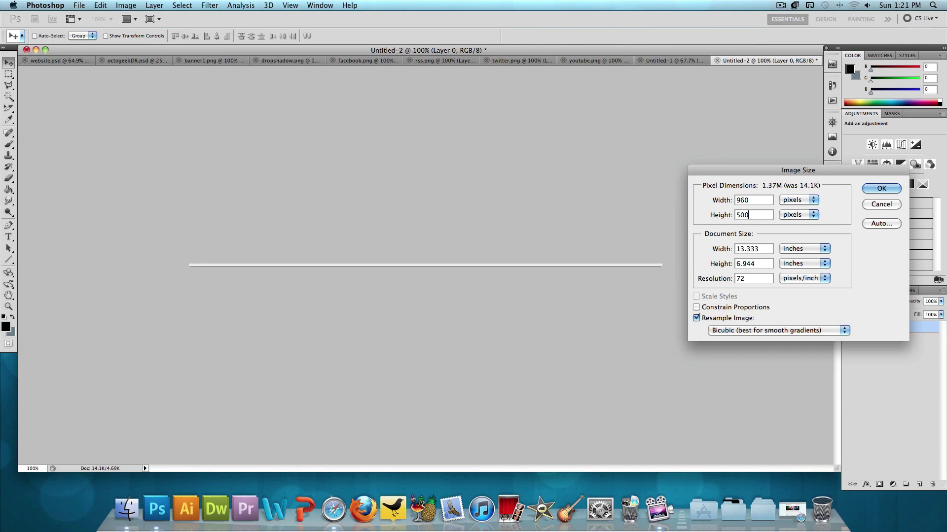
pyautogui.press('Return')
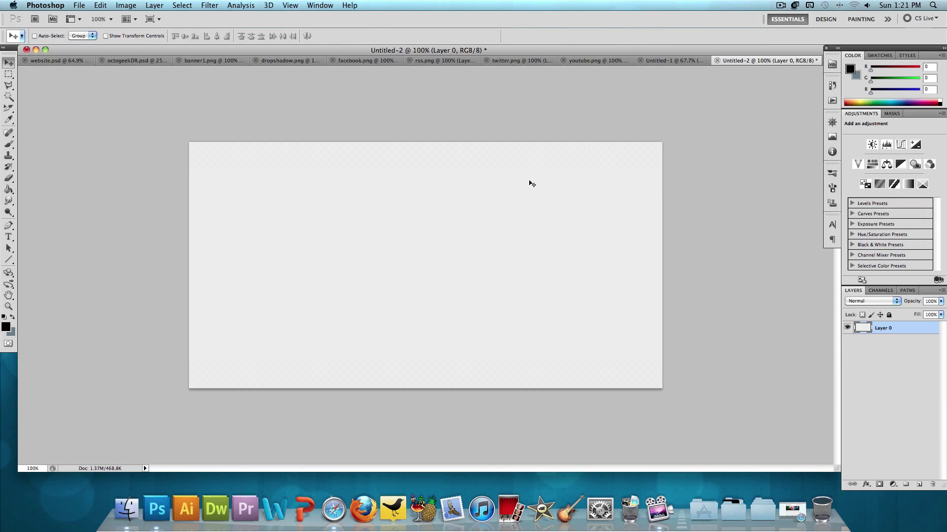
# Step: Copy the grey panel into the mockup and nudge it just below the banner
pyautogui.moveTo(478, 214); pyautogui.dragTo(424, 304)
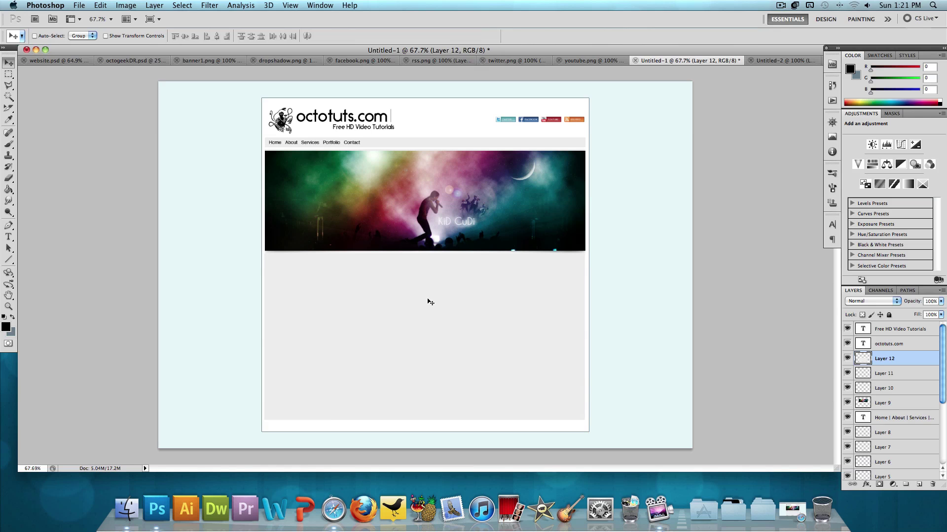
pyautogui.scroll(2, 373, 182)
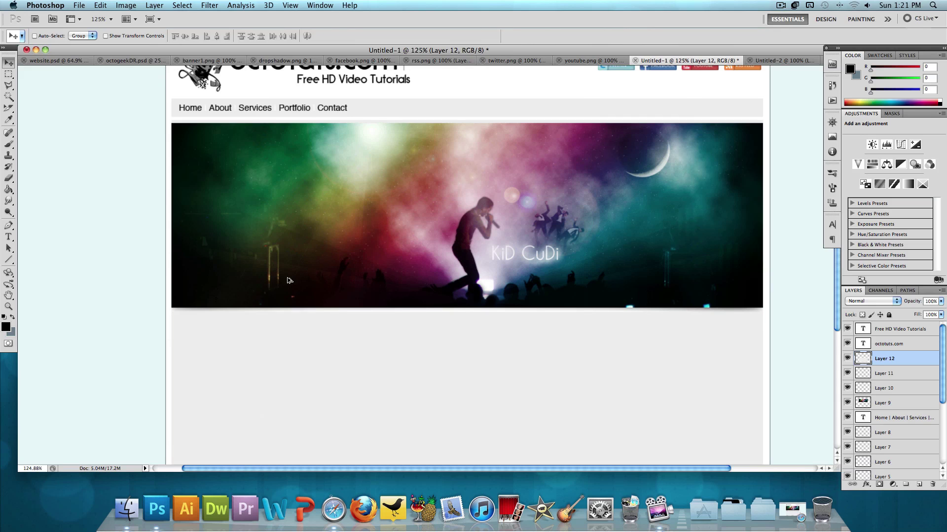
pyautogui.scroll(5, 214, 314)
pyautogui.press('Down')
pyautogui.press('Down')
pyautogui.press('Down')
pyautogui.press('Down')
pyautogui.press('Down')
pyautogui.press('Down')
pyautogui.press('Down')
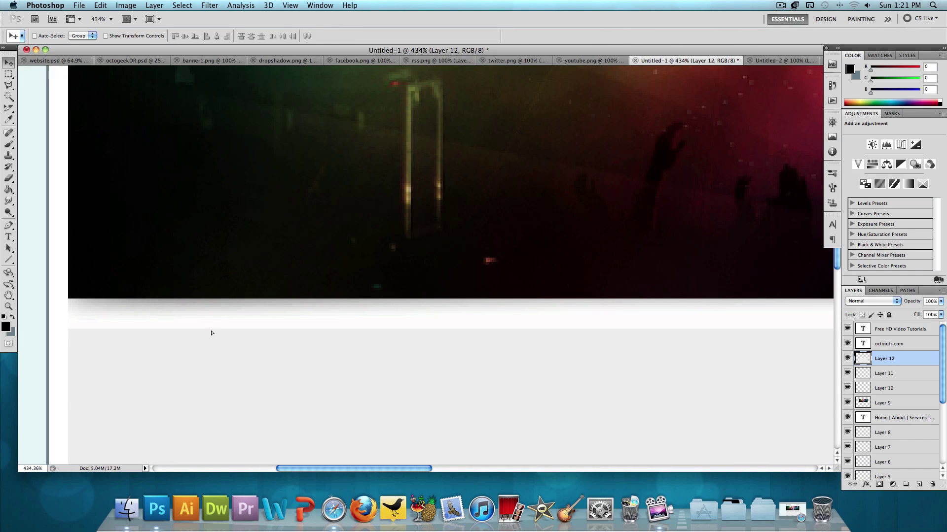
pyautogui.scroll(-7, 223, 319)
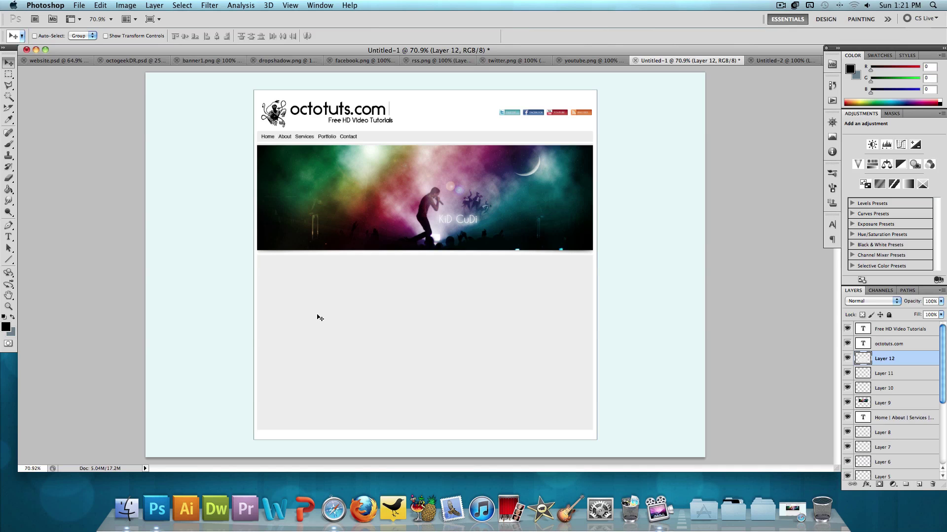
pyautogui.press('Up')
pyautogui.press('Up')
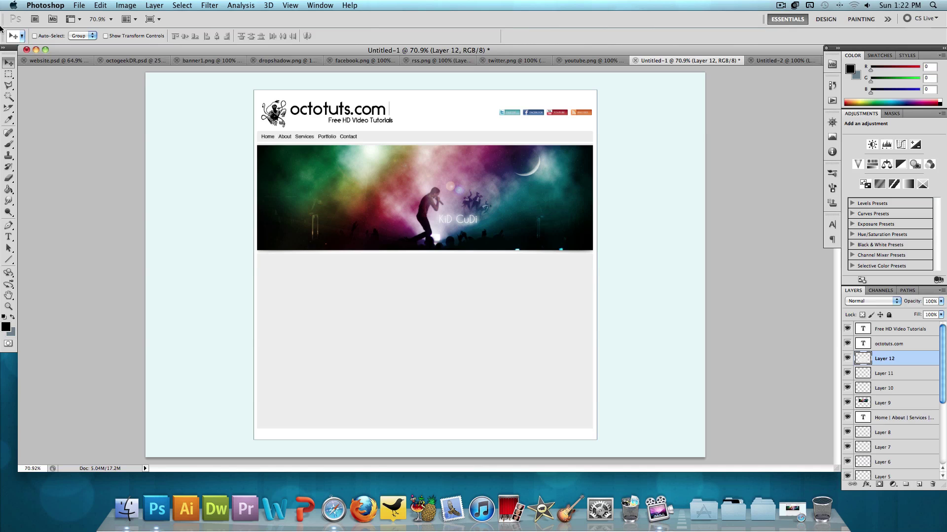
# Step: Type a 'Welcome' heading at 24 pt and place it in the grey panel under the banner
pyautogui.click(13, 236)
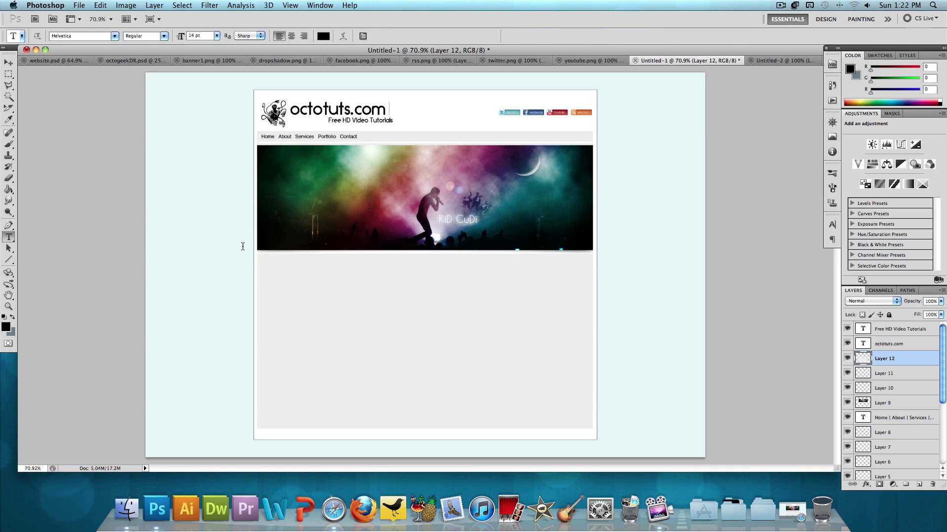
pyautogui.click(267, 269)
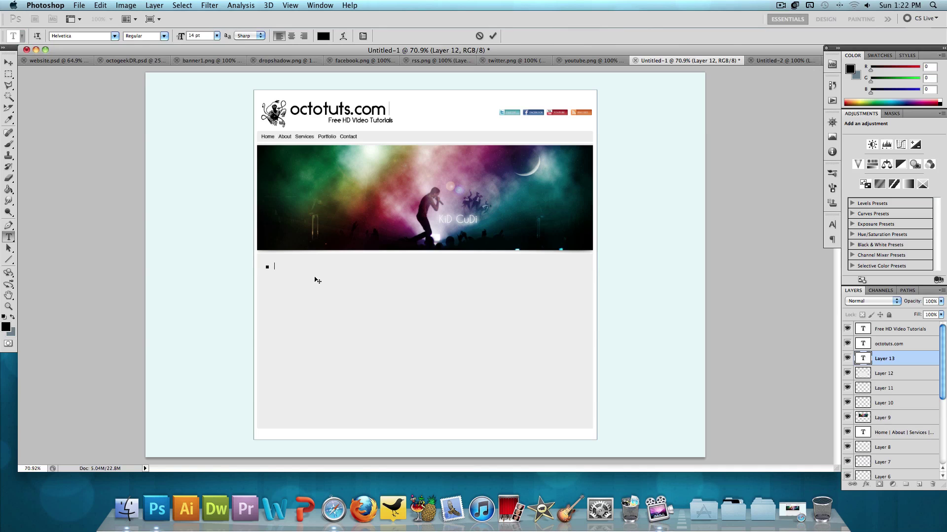
pyautogui.write('Welcome')
pyautogui.press('super+a')
pyautogui.click(216, 35)
pyautogui.click(203, 101)
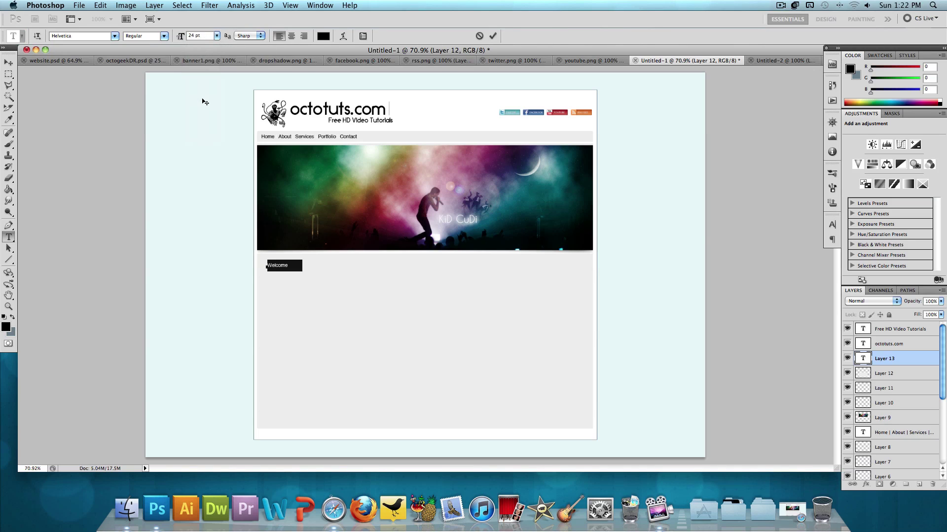
pyautogui.click(8, 62)
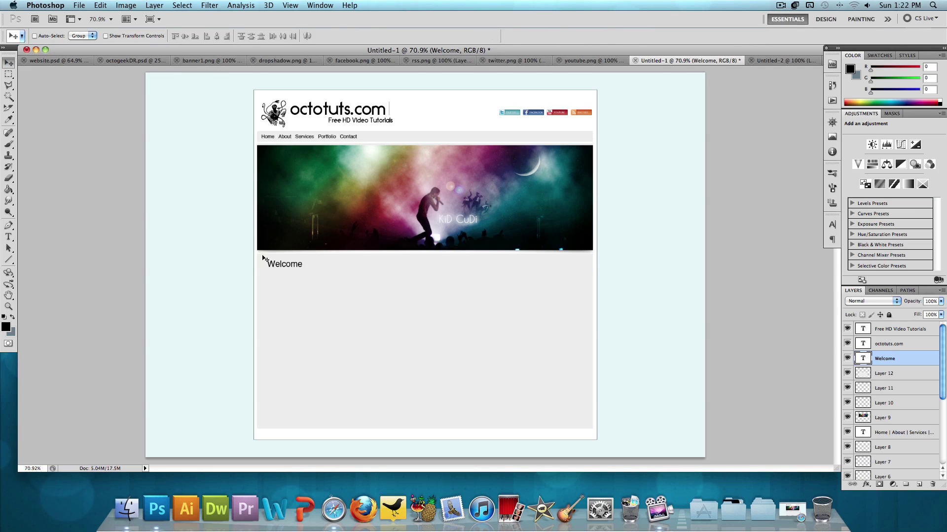
pyautogui.moveTo(279, 267); pyautogui.dragTo(272, 264)
# Step: Copy the introduction sentence from website.psd and paste it beneath the Welcome heading
pyautogui.click(54, 60)
pyautogui.click(8, 237)
pyautogui.click(290, 268)
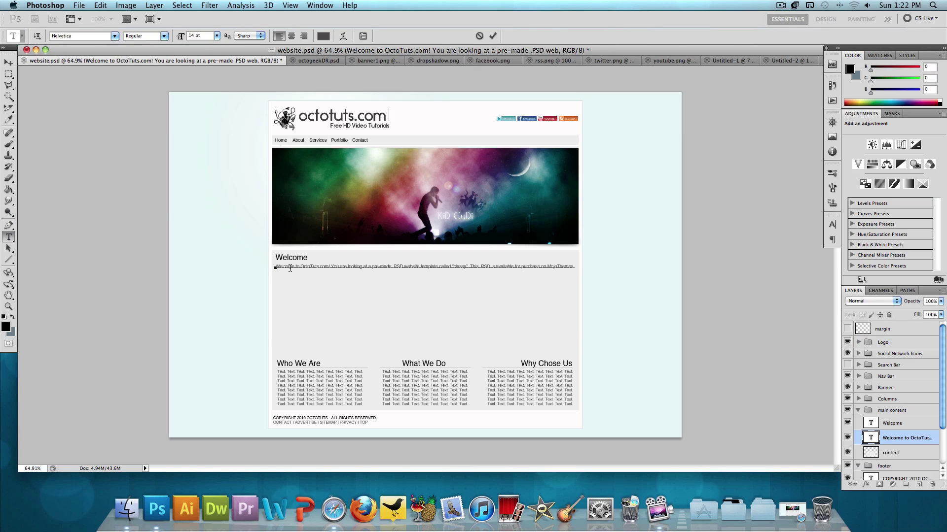
pyautogui.press('super+a')
pyautogui.press('super+c')
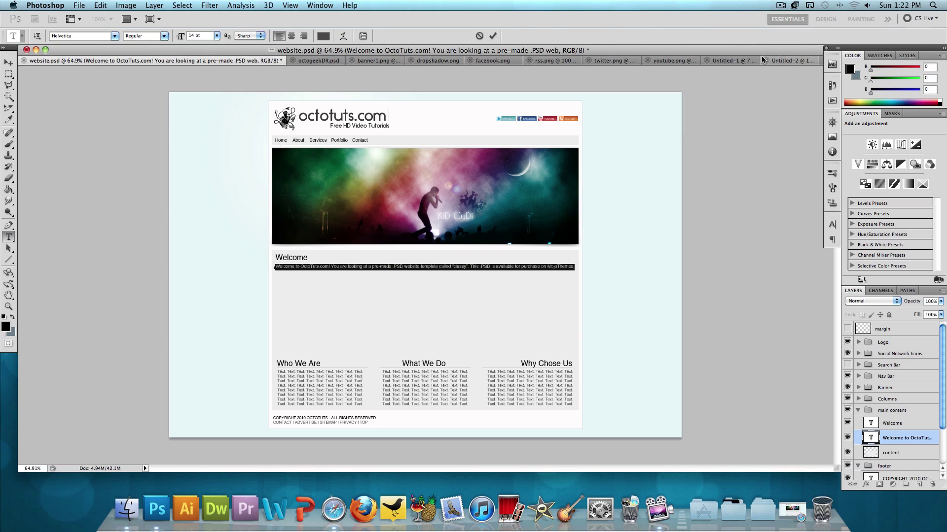
pyautogui.click(727, 60)
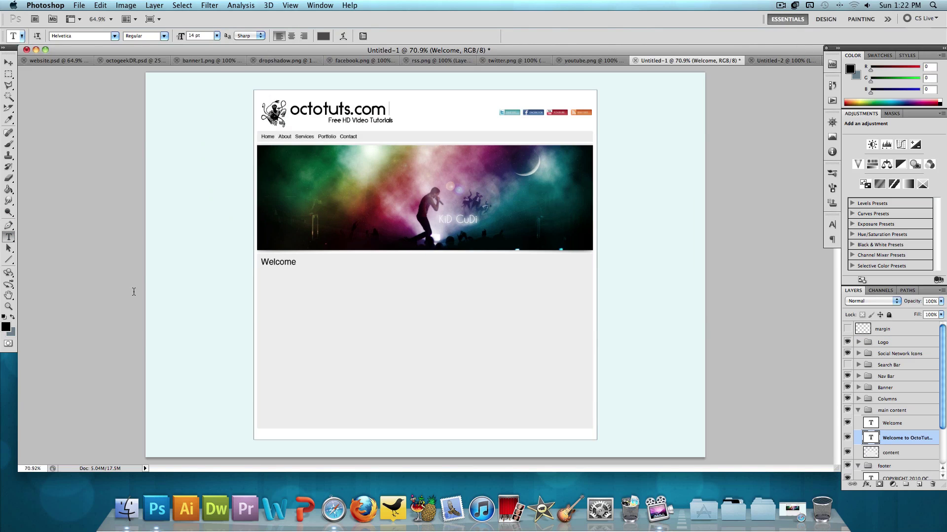
pyautogui.click(273, 274)
pyautogui.press('super+v')
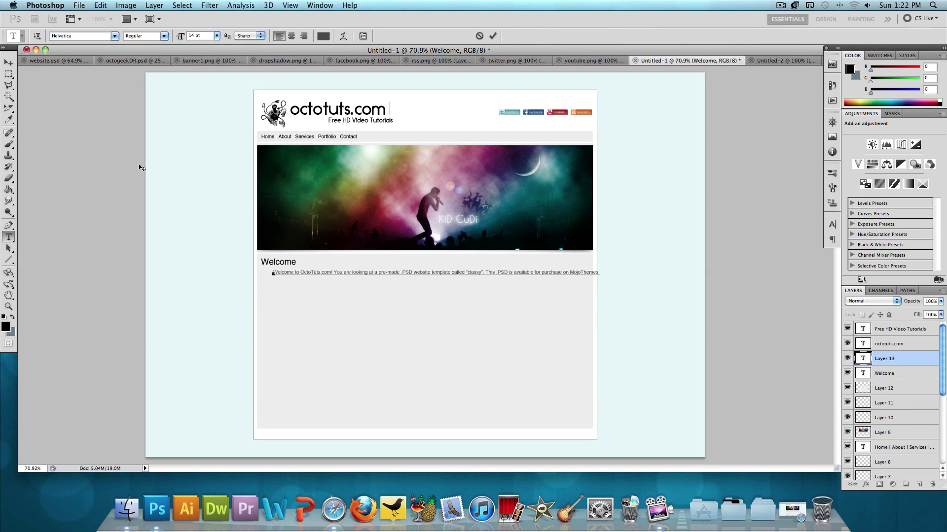
pyautogui.click(8, 63)
pyautogui.moveTo(335, 280); pyautogui.dragTo(324, 282)
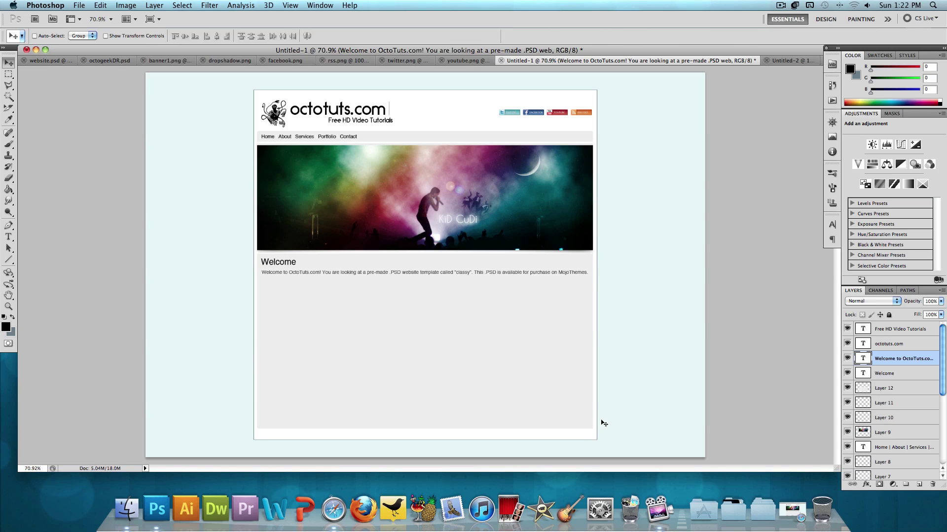
# Step: Make the 'Who We Are' heading black at 18 pt and move it down to the column row
pyautogui.click(8, 237)
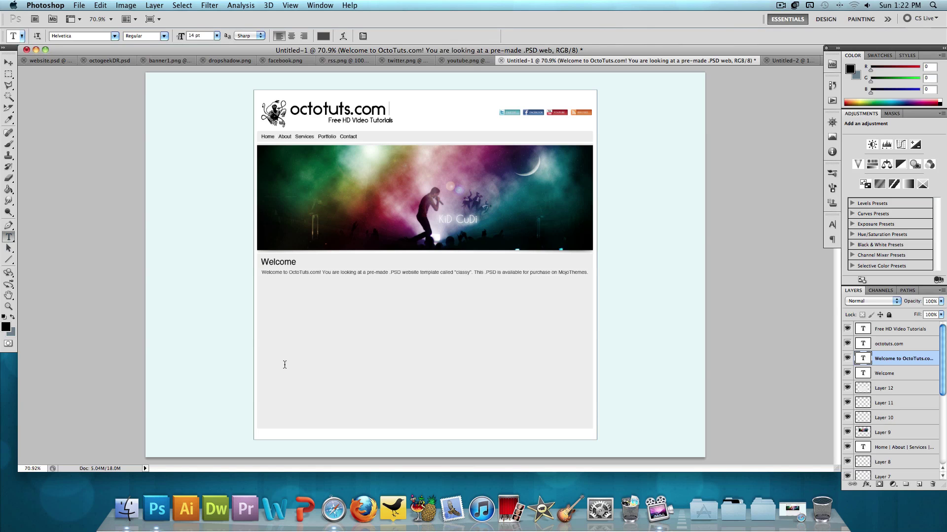
pyautogui.click(66, 61)
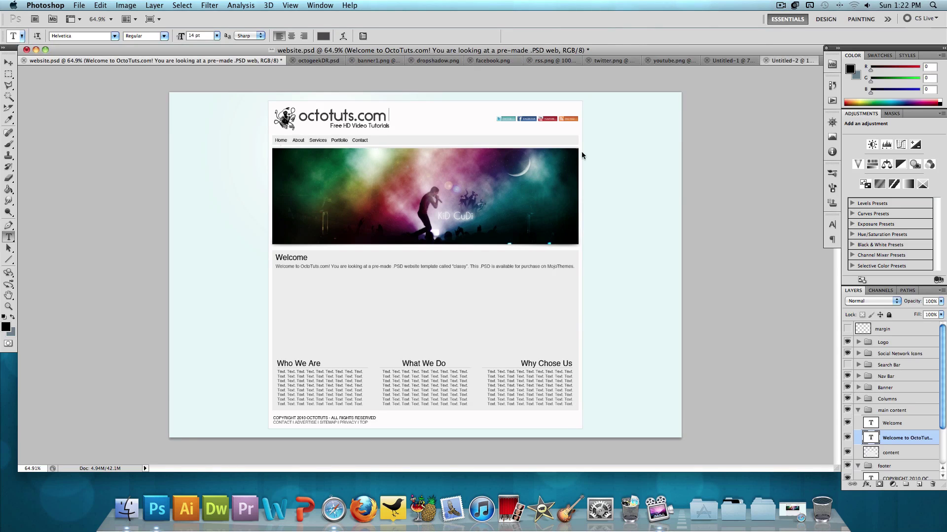
pyautogui.click(788, 60)
pyautogui.click(673, 60)
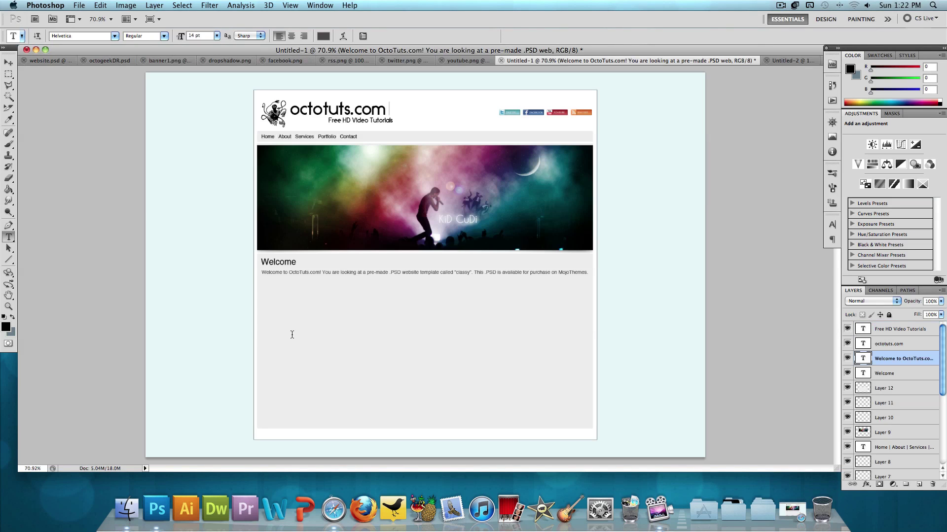
pyautogui.click(267, 353)
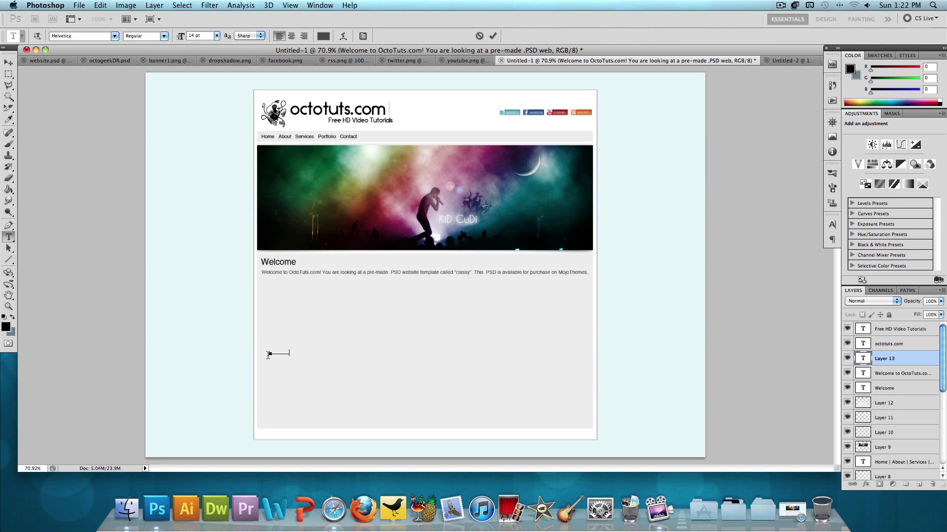
pyautogui.hotkey('ctrl', 'a')
pyautogui.click(322, 36)
pyautogui.moveTo(584, 392); pyautogui.dragTo(556, 436)
pyautogui.press('Return')
pyautogui.click(216, 36)
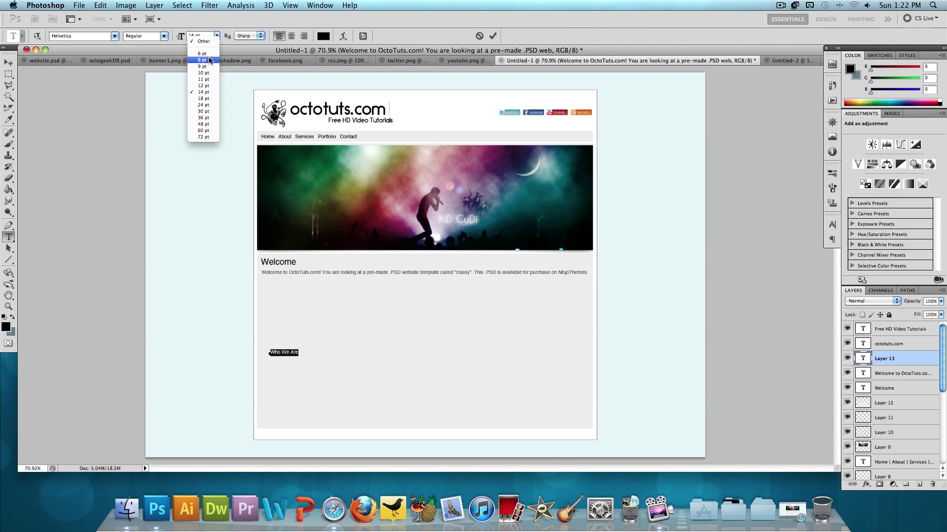
pyautogui.click(209, 102)
pyautogui.click(9, 63)
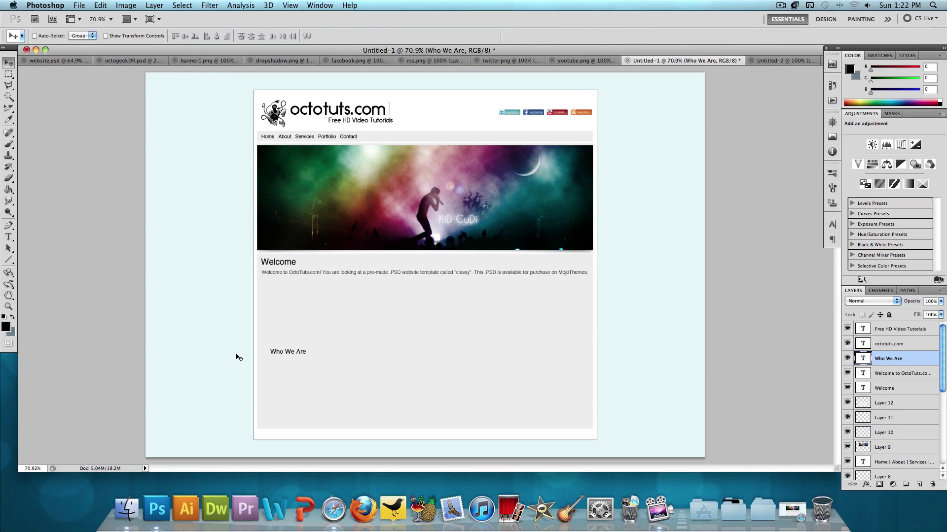
pyautogui.moveTo(303, 362); pyautogui.dragTo(294, 389)
# Step: Add the 'What We Do' and 'Why Chose Us' headings to the right of Who We Are
pyautogui.click(8, 237)
pyautogui.click(375, 381)
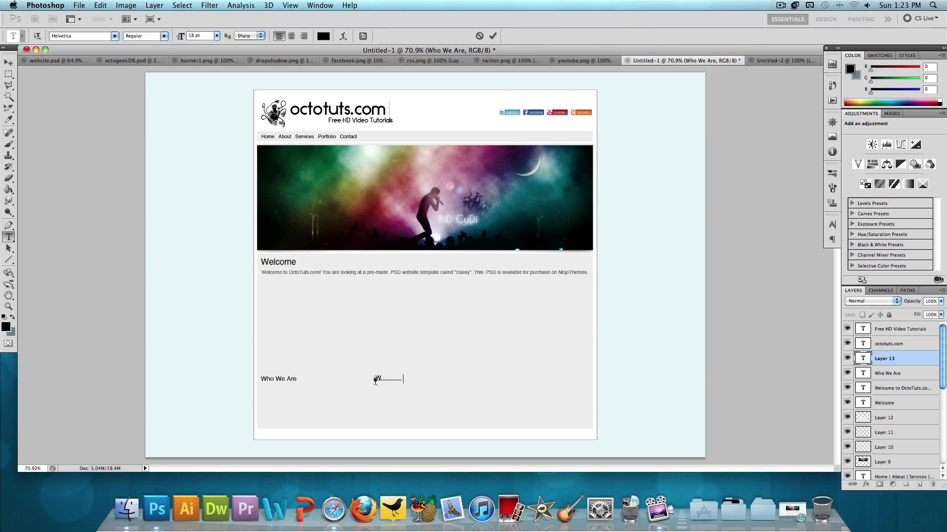
pyautogui.write('What We Do')
pyautogui.click(9, 237)
pyautogui.click(494, 376)
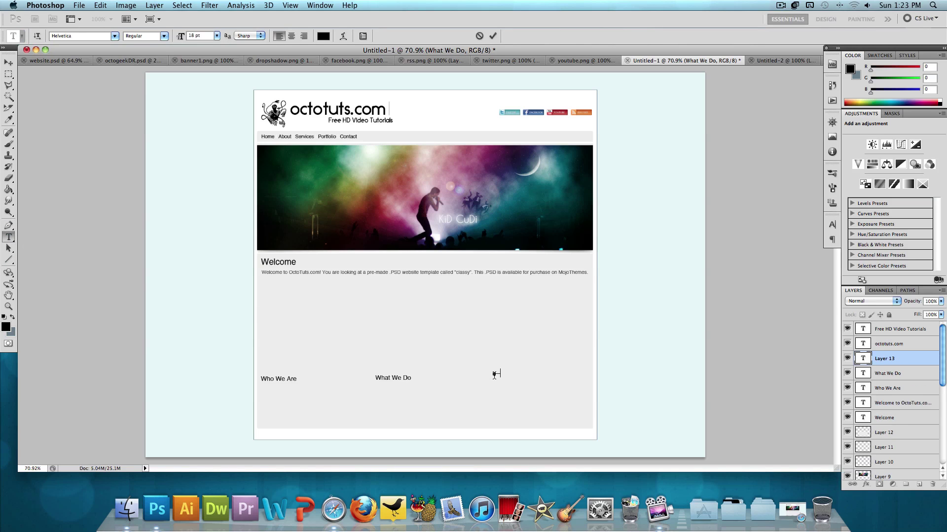
pyautogui.write('Why Chose Us')
pyautogui.click(8, 62)
pyautogui.moveTo(524, 380); pyautogui.dragTo(568, 390)
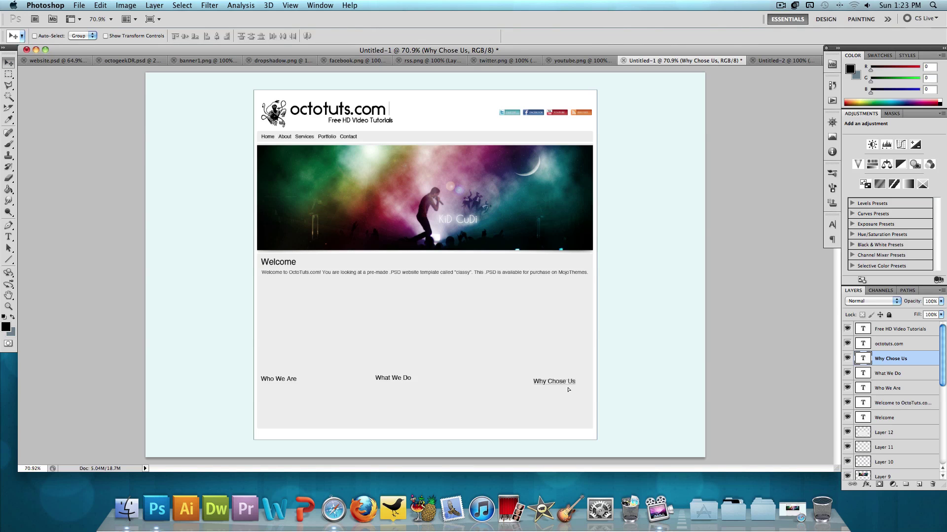
# Step: Space the three headings evenly across the panel and line them up on one row
pyautogui.click(891, 375)
pyautogui.moveTo(345, 386); pyautogui.dragTo(258, 386)
pyautogui.press('Right')
pyautogui.press('Right')
pyautogui.press('Right')
pyautogui.press('Right')
pyautogui.press('Right')
pyautogui.press('Right')
pyautogui.press('Right')
pyautogui.press('Right')
pyautogui.press('Right')
pyautogui.press('Right')
pyautogui.press('Right')
pyautogui.press('Right')
pyautogui.press('Right')
pyautogui.press('Right')
pyautogui.press('Right')
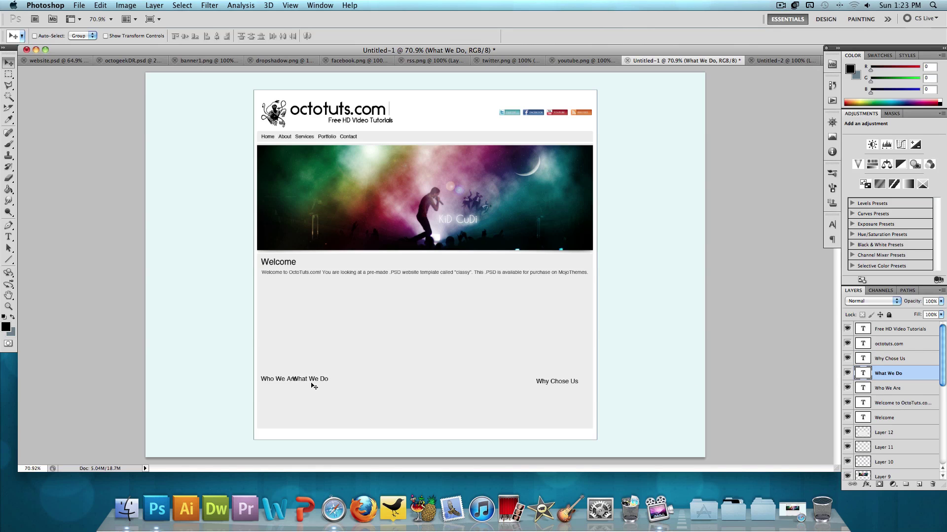
pyautogui.press('Right')
pyautogui.press('Right')
pyautogui.press('Right')
pyautogui.press('Right')
pyautogui.press('Right')
pyautogui.press('Right')
pyautogui.press('Right')
pyautogui.press('Right')
pyautogui.press('Right')
pyautogui.press('Right')
pyautogui.press('Right')
pyautogui.press('Right')
pyautogui.press('Right')
pyautogui.press('Right')
pyautogui.press('Right')
pyautogui.press('Right')
pyautogui.press('Right')
pyautogui.press('Right')
pyautogui.press('Right')
pyautogui.press('Right')
pyautogui.moveTo(331, 382); pyautogui.dragTo(419, 381)
pyautogui.moveTo(419, 380); pyautogui.dragTo(416, 381)
pyautogui.click(916, 357)
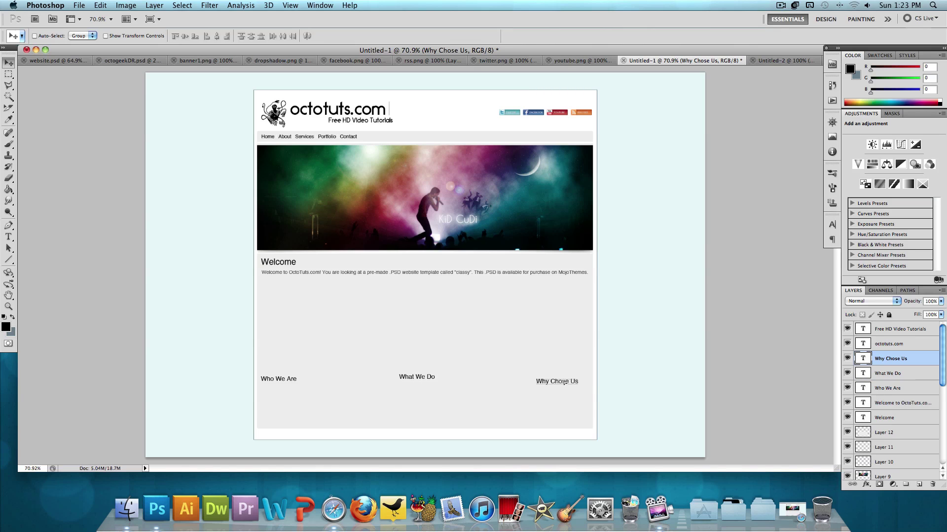
pyautogui.moveTo(564, 384); pyautogui.dragTo(565, 380)
pyautogui.click(910, 375)
pyautogui.press('Down')
pyautogui.press('Down')
pyautogui.press('Down')
pyautogui.press('Down')
pyautogui.press('Down')
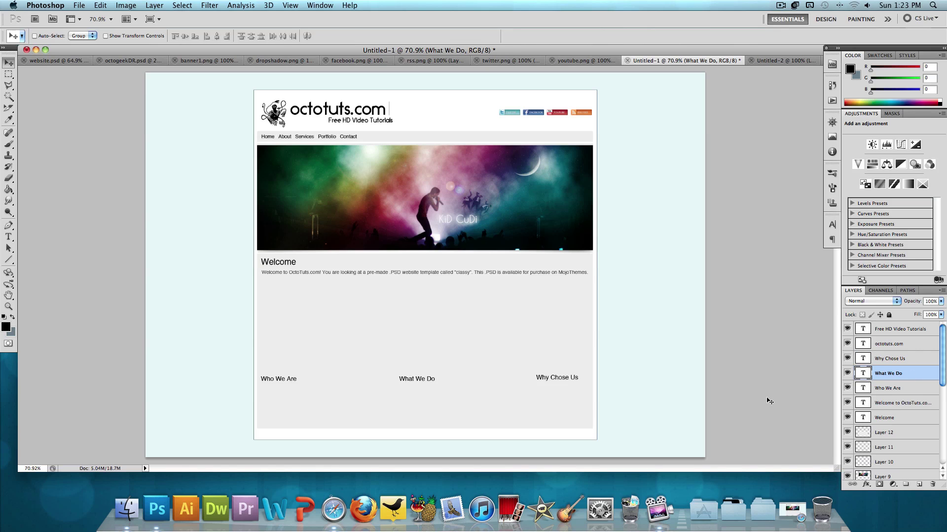
pyautogui.click(922, 363)
pyautogui.press('Down')
pyautogui.press('Down')
pyautogui.press('Down')
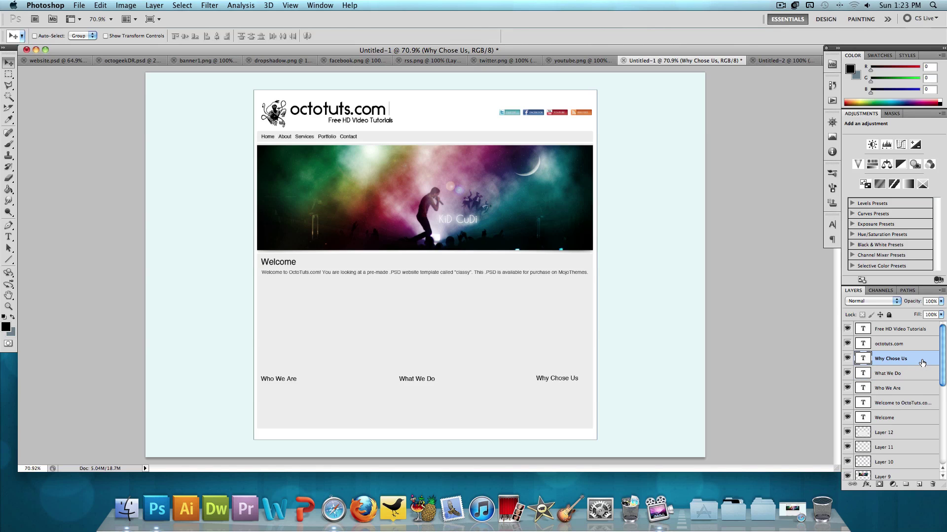
pyautogui.press('Right')
pyautogui.press('Right')
pyautogui.press('Right')
pyautogui.press('Right')
pyautogui.press('Right')
pyautogui.press('Right')
pyautogui.press('Right')
pyautogui.press('Right')
pyautogui.press('Right')
pyautogui.press('Right')
pyautogui.press('Right')
pyautogui.press('Right')
pyautogui.press('Right')
pyautogui.press('Right')
pyautogui.press('Right')
pyautogui.press('Right')
pyautogui.press('Right')
pyautogui.press('Right')
pyautogui.press('Right')
pyautogui.press('Right')
pyautogui.press('Right')
pyautogui.press('Right')
pyautogui.press('Right')
pyautogui.press('Right')
pyautogui.press('Right')
pyautogui.press('Right')
pyautogui.press('Right')
pyautogui.press('Left')
pyautogui.press('Left')
pyautogui.click(8, 248)
# Step: Draw a thin 1 px line on a new layer under 'Who We Are'
pyautogui.click(8, 259)
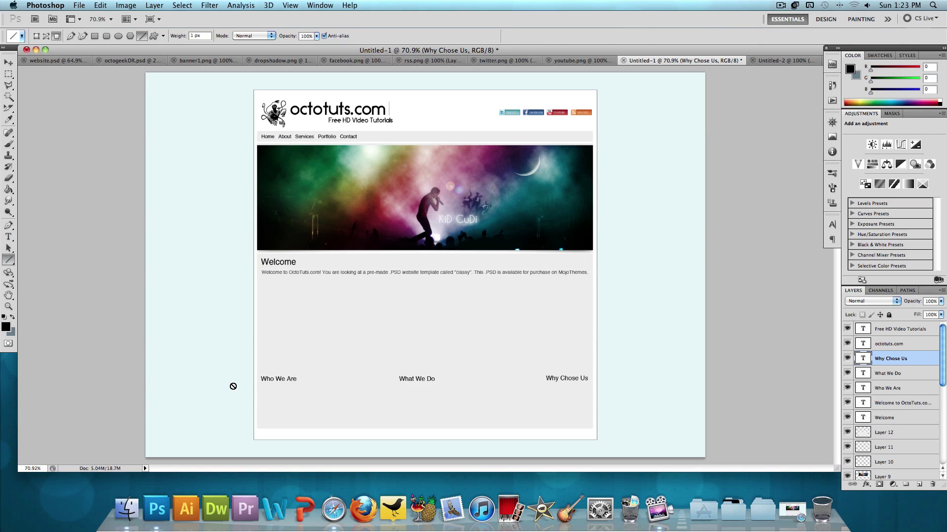
pyautogui.click(901, 401)
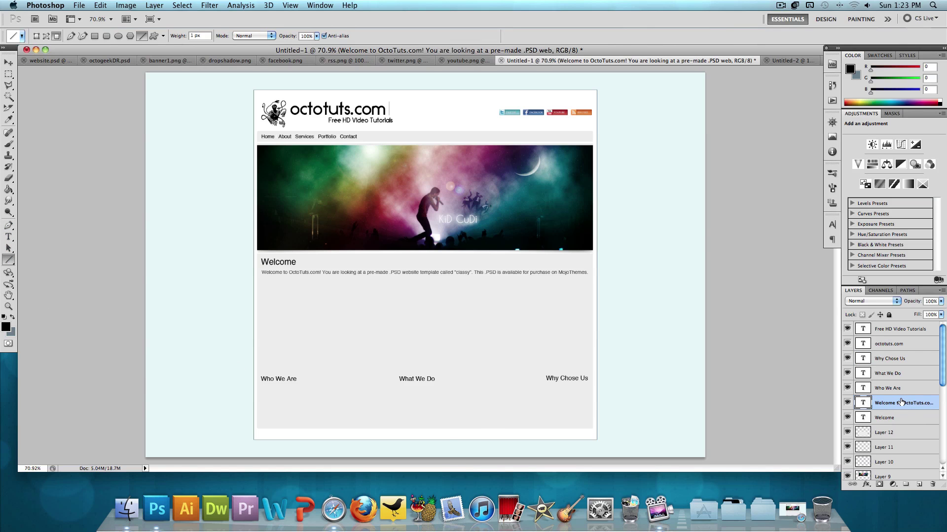
pyautogui.press('super+shift+n')
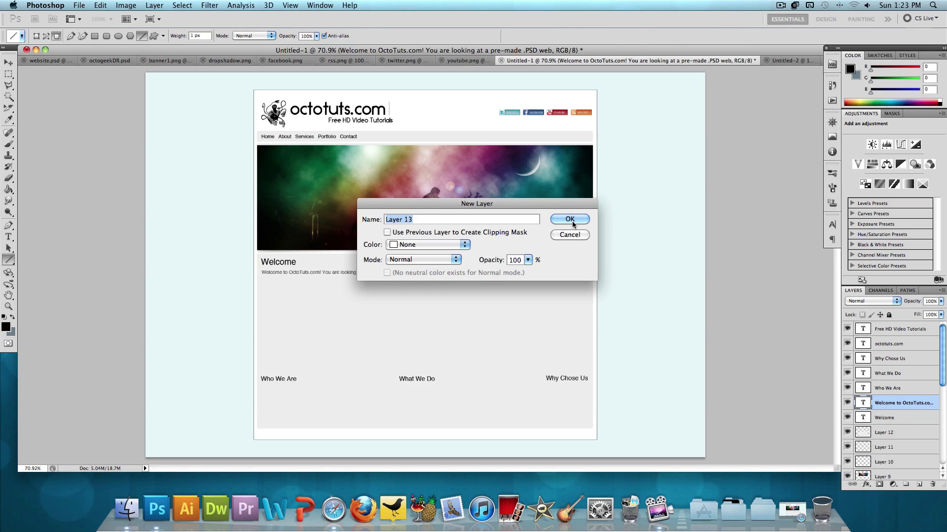
pyautogui.click(572, 224)
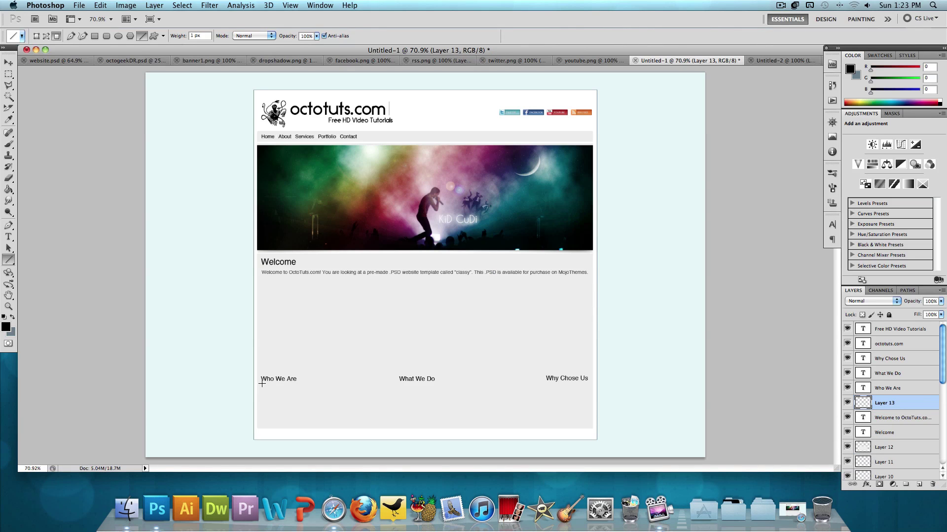
pyautogui.moveTo(261, 384); pyautogui.dragTo(327, 384)
# Step: Duplicate the underline twice and place the copies under 'What We Do' and 'Why Chose Us'
pyautogui.rightClick(906, 404)
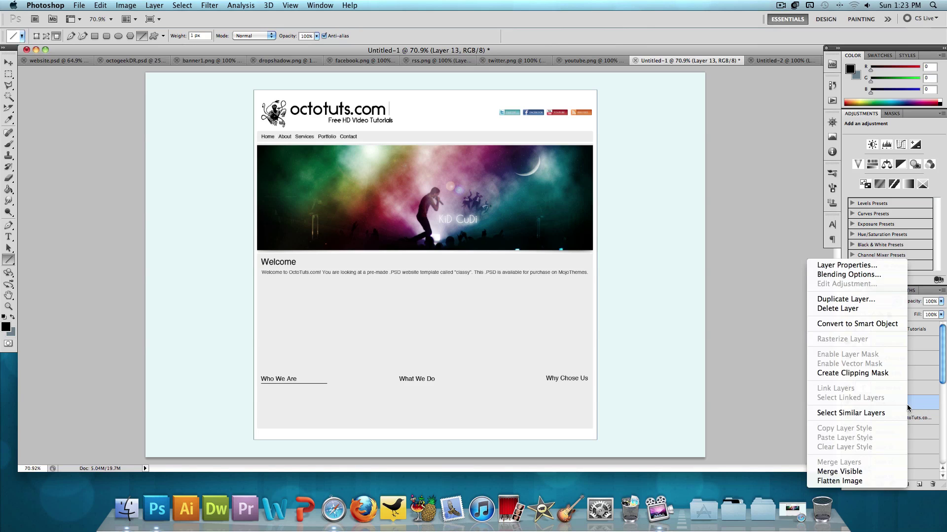
pyautogui.click(845, 300)
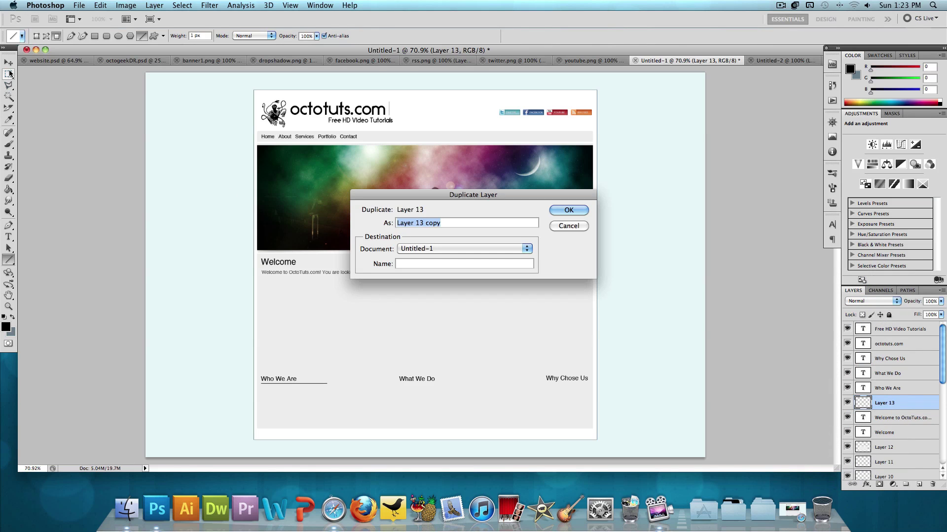
pyautogui.press('Return')
pyautogui.click(8, 62)
pyautogui.moveTo(330, 387); pyautogui.dragTo(454, 389)
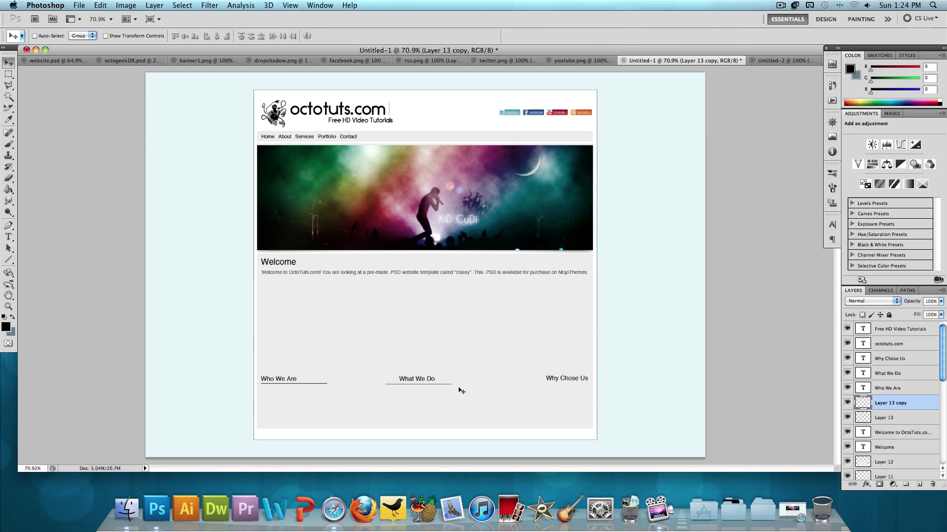
pyautogui.rightClick(921, 402)
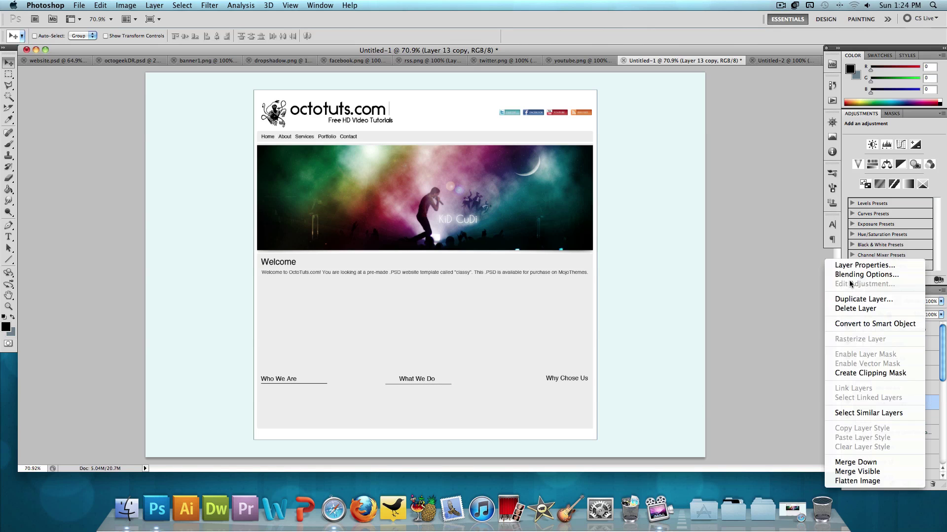
pyautogui.click(859, 298)
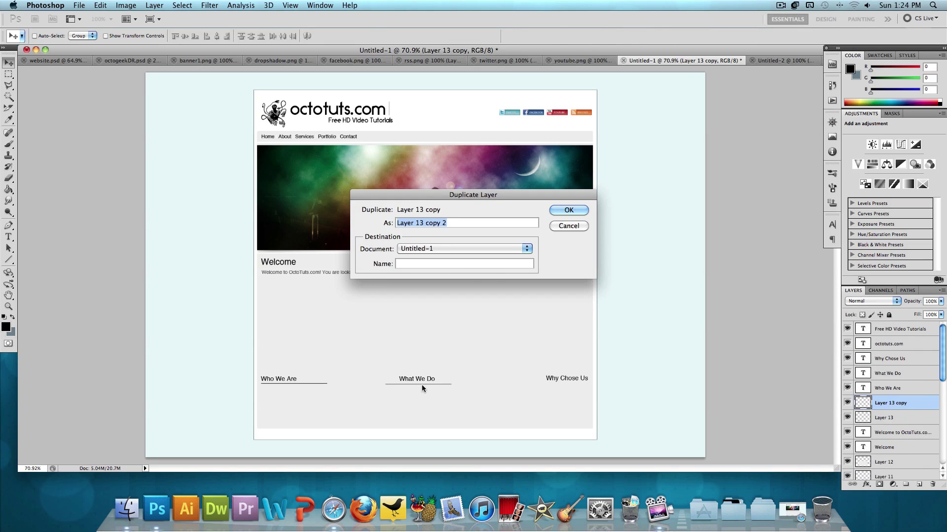
pyautogui.press('Return')
pyautogui.moveTo(416, 387); pyautogui.dragTo(548, 388)
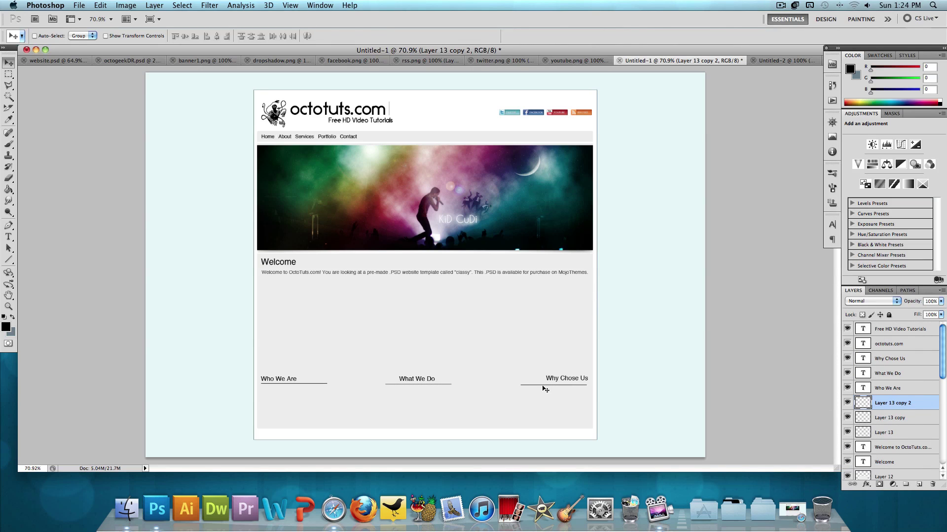
# Step: Nudge the last underline and all three headings so each heading sits on its line
pyautogui.press('Up')
pyautogui.press('Up')
pyautogui.press('Up')
pyautogui.click(887, 361)
pyautogui.press('Down')
pyautogui.press('Down')
pyautogui.press('Down')
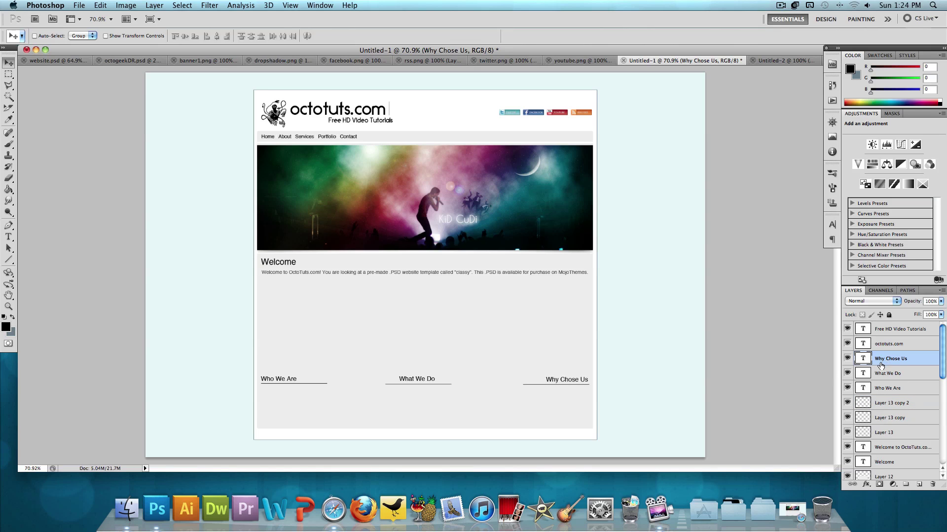
pyautogui.click(884, 373)
pyautogui.press('Down')
pyautogui.press('Down')
pyautogui.press('Down')
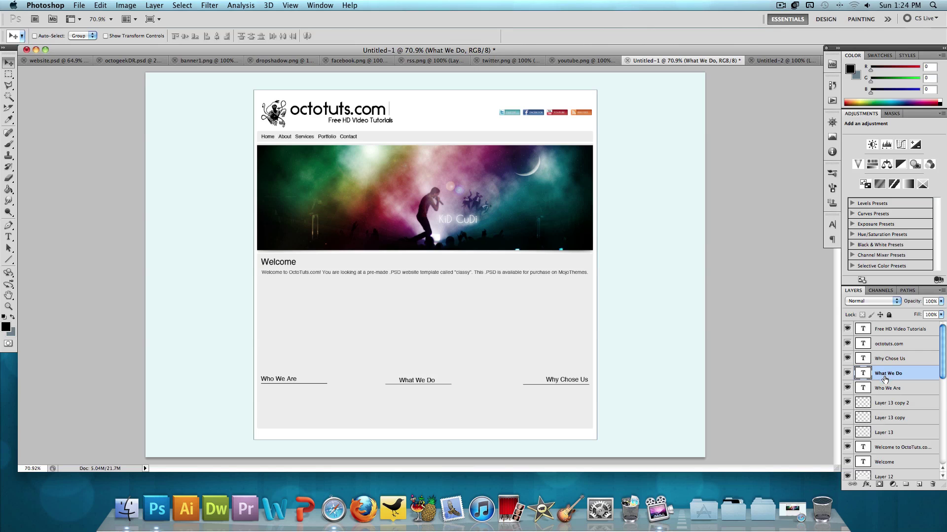
pyautogui.click(884, 388)
pyautogui.press('Down')
pyautogui.press('Down')
pyautogui.press('Down')
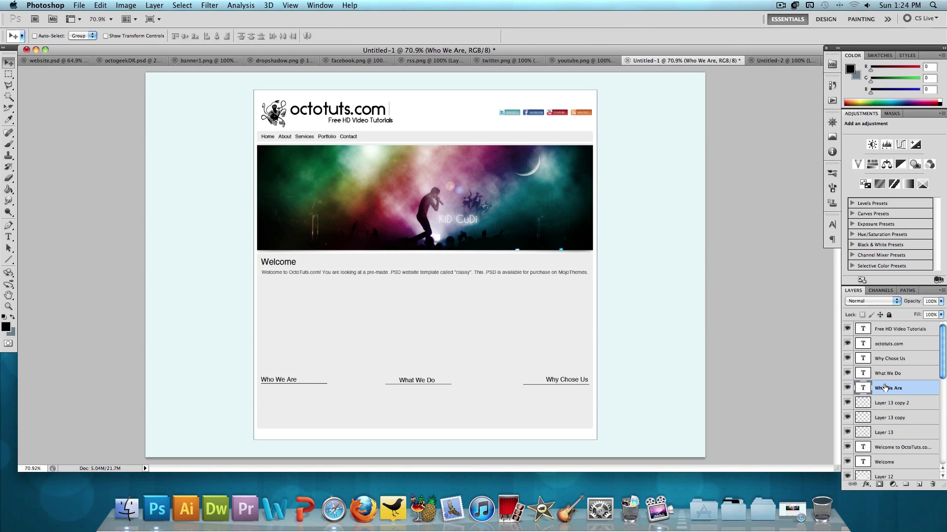
# Step: Copy the placeholder body text from website.psd and paste it under 'Who We Are'
pyautogui.click(58, 60)
pyautogui.click(9, 237)
pyautogui.click(327, 394)
pyautogui.click(328, 394)
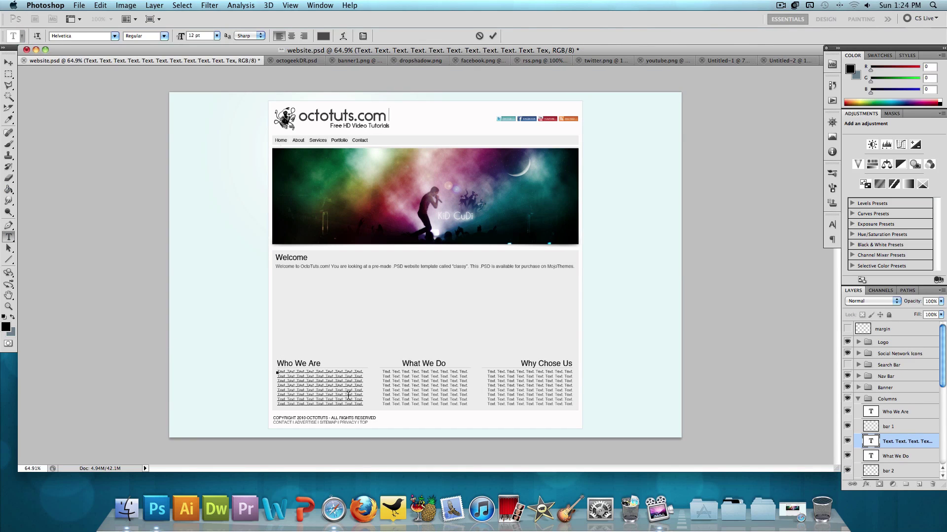
pyautogui.press('super+a')
pyautogui.press('super+c')
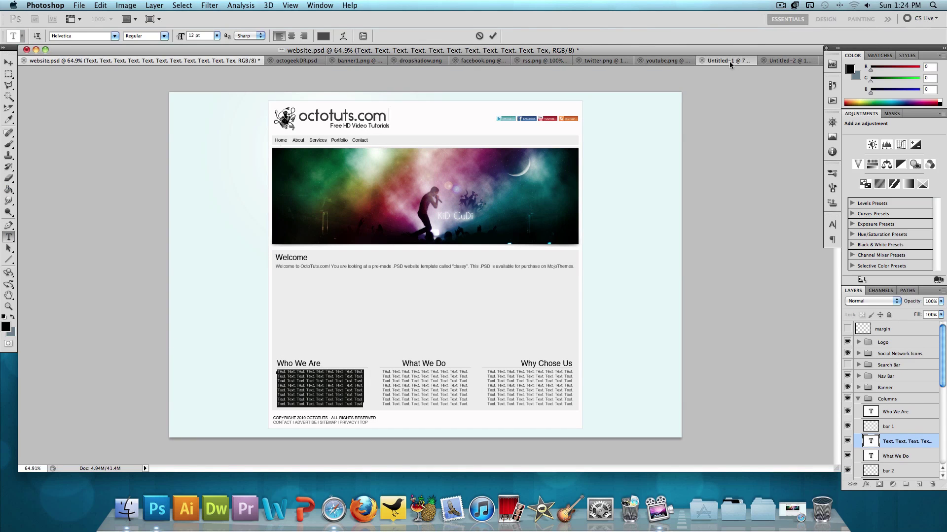
pyautogui.click(729, 60)
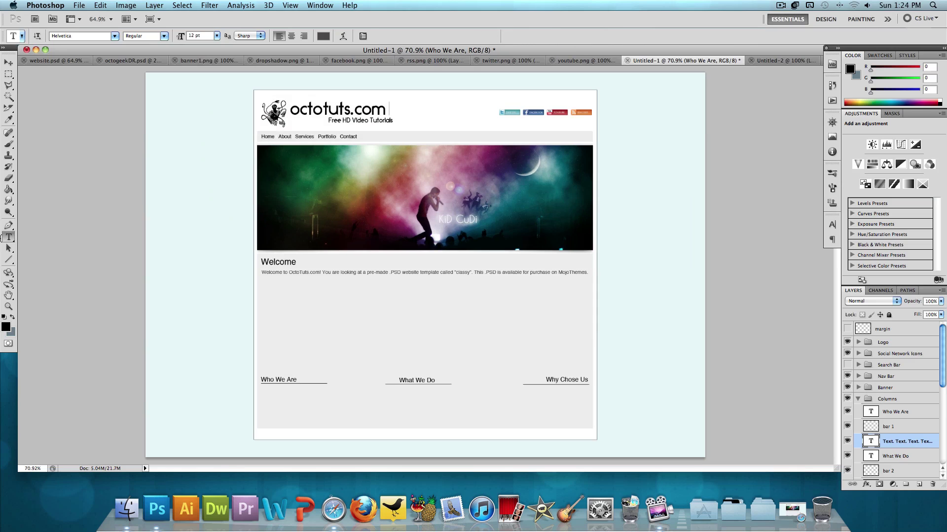
pyautogui.click(268, 397)
pyautogui.write('Text Text Text Text Text Text Text Text Text Text Text Text Text Text Text Text Text Text Text Text Text Text Text Text Text Text Text Text Text Text Text Text Text Text Text Text Text Text Text Text Text Text Text Text Text Text Text Text Text Text Text Text Text Text Text Text Text Text Text Text Text Text Text Text Text Text Text Text Text Text Text Text')
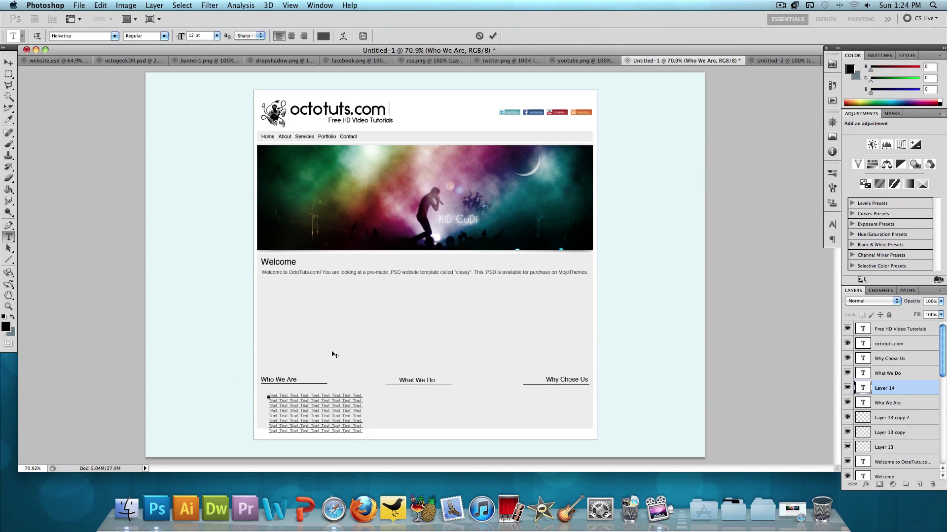
pyautogui.press('super+a')
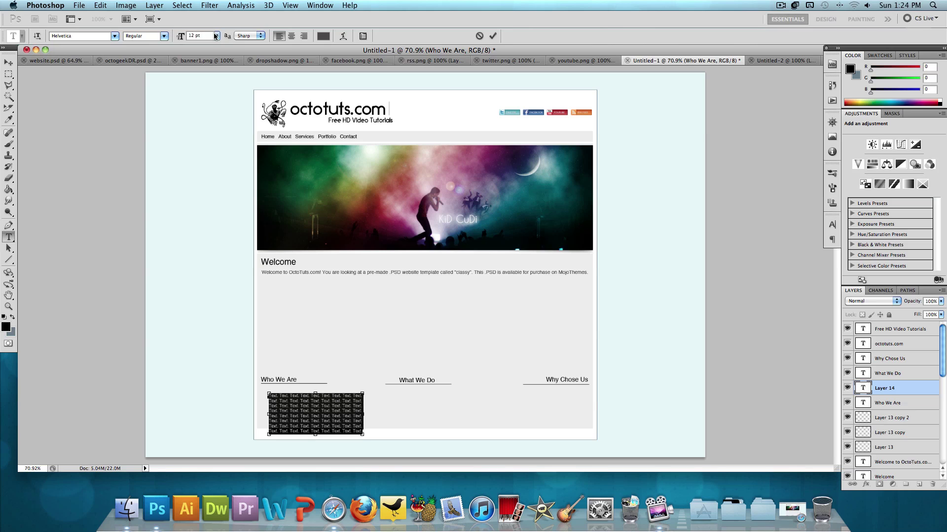
pyautogui.click(9, 62)
pyautogui.moveTo(305, 404); pyautogui.dragTo(296, 395)
pyautogui.press('Down')
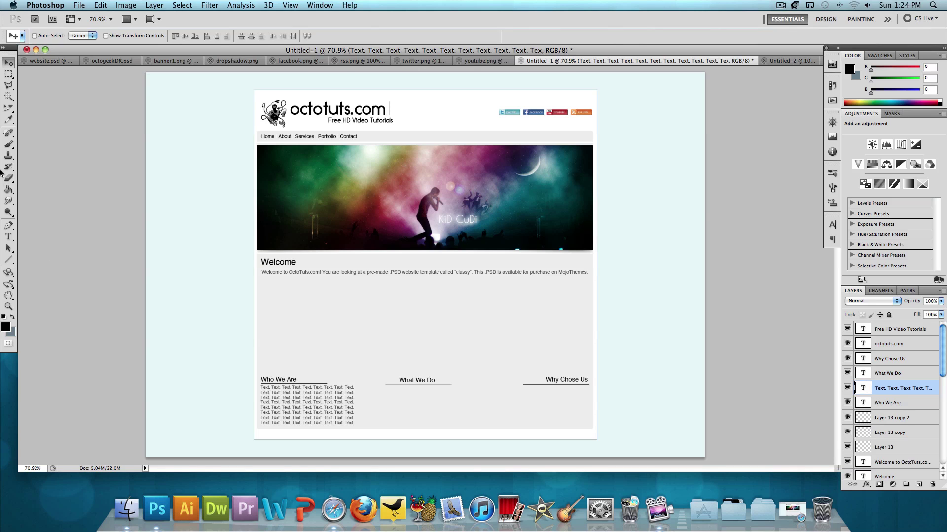
# Step: Paste the same placeholder text under 'What We Do' and 'Why Chose Us' and align both blocks
pyautogui.click(10, 237)
pyautogui.click(369, 397)
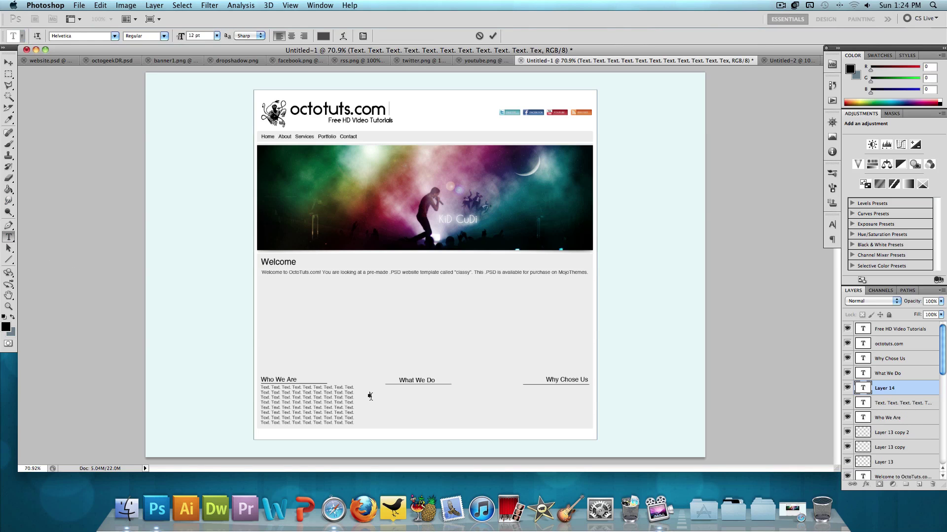
pyautogui.press('super+v')
pyautogui.click(3, 62)
pyautogui.moveTo(409, 410); pyautogui.dragTo(411, 404)
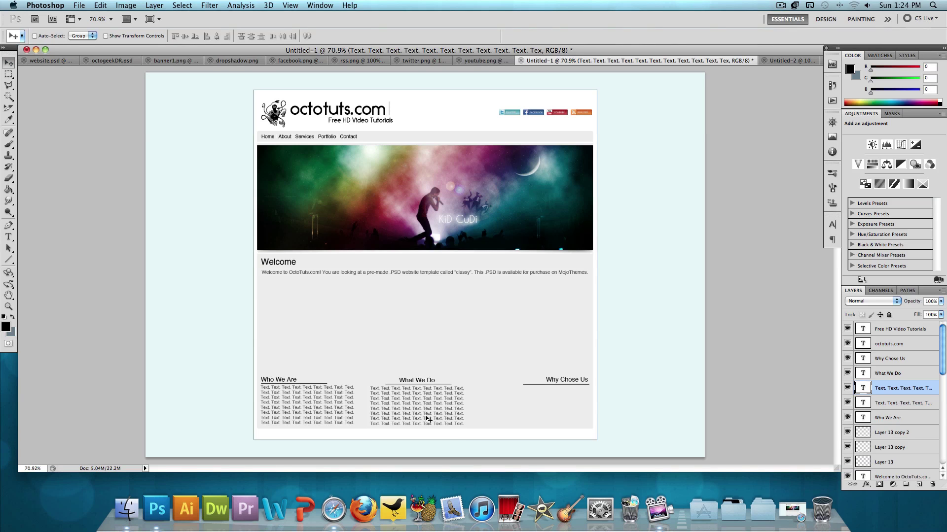
pyautogui.press('Up')
pyautogui.press('Up')
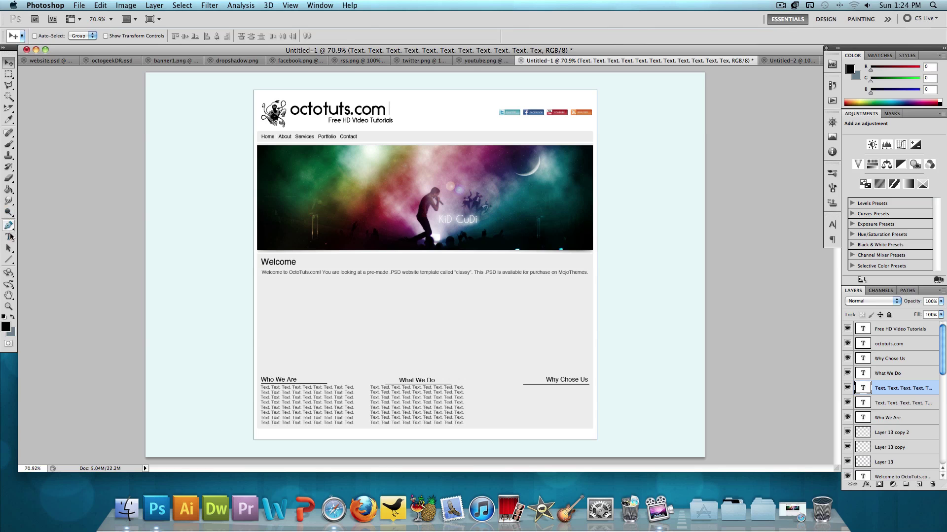
pyautogui.click(9, 237)
pyautogui.click(485, 390)
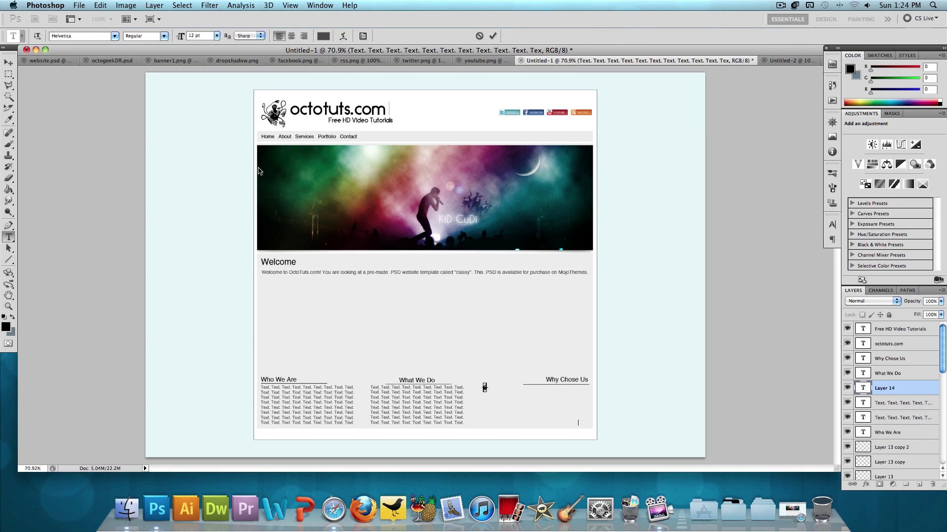
pyautogui.press('super+v')
pyautogui.click(8, 63)
pyautogui.moveTo(536, 399); pyautogui.dragTo(545, 403)
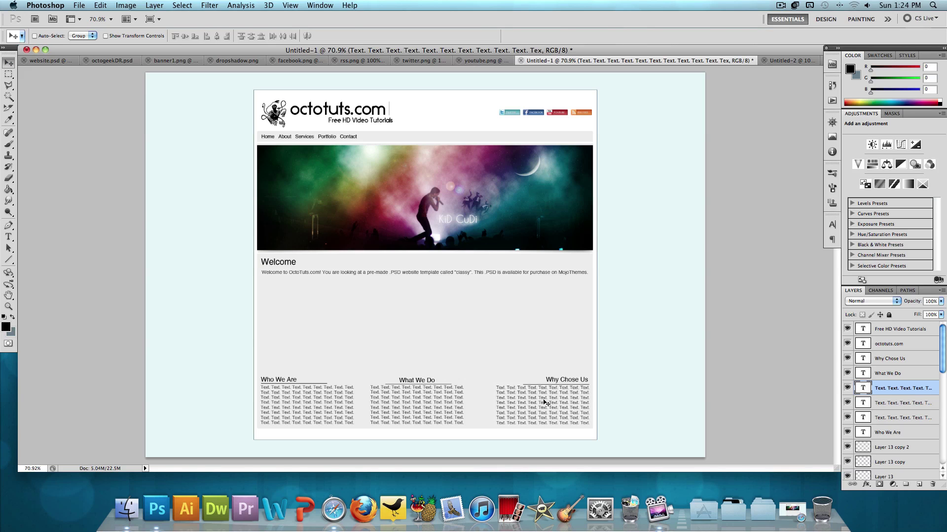
# Step: Copy the copyright footer from website.psd, paste it below the columns, and change 2010 to 2011
pyautogui.click(36, 62)
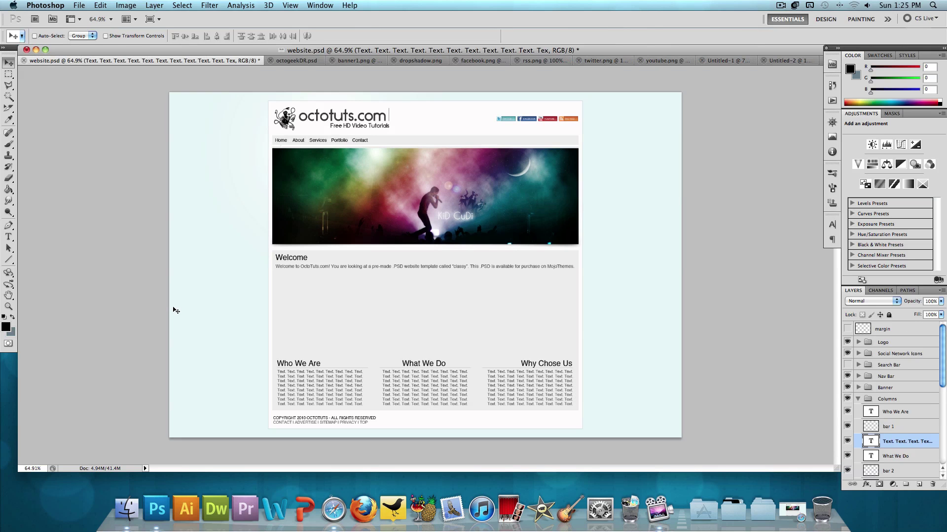
pyautogui.click(9, 236)
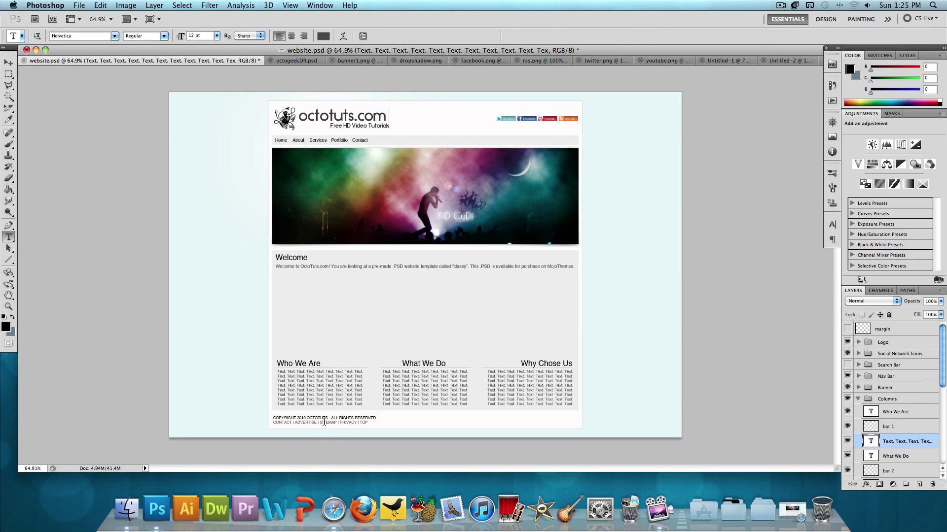
pyautogui.click(323, 422)
pyautogui.press('super+a')
pyautogui.press('super+c')
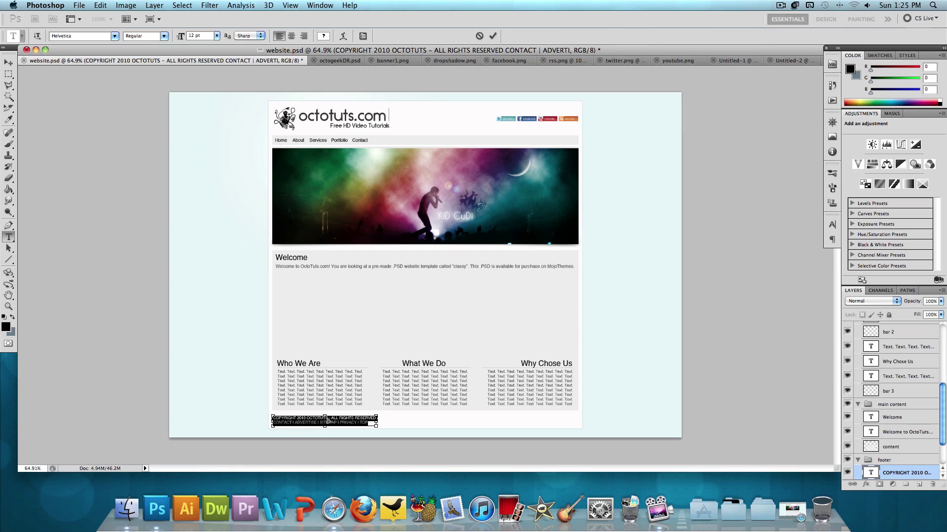
pyautogui.click(791, 60)
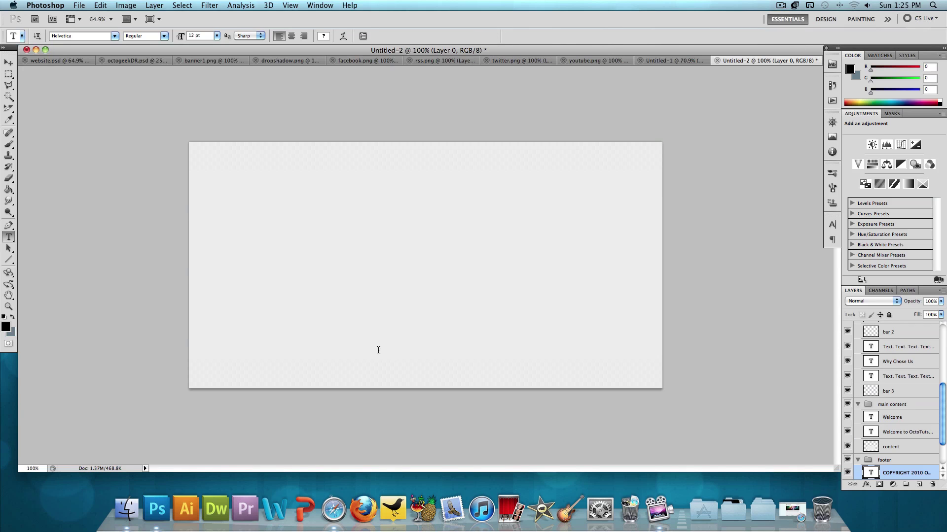
pyautogui.click(669, 60)
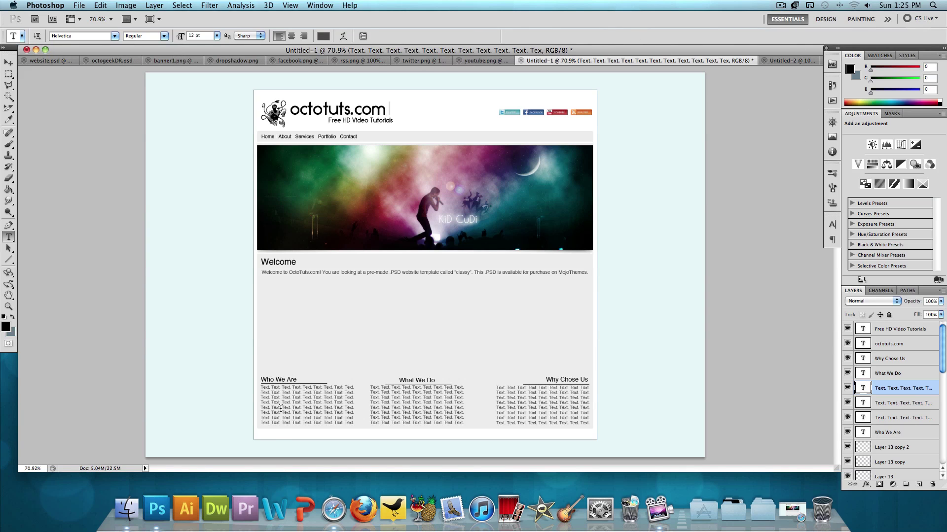
pyautogui.click(278, 433)
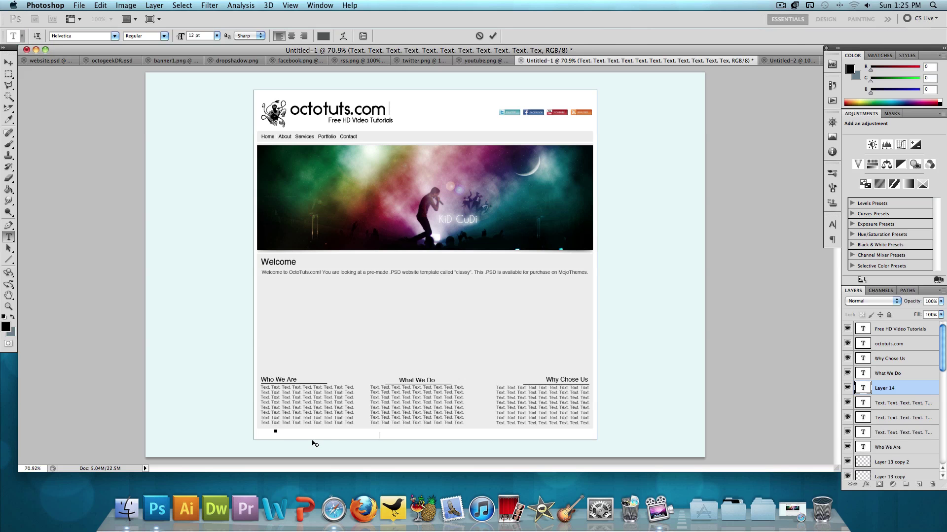
pyautogui.press('super+v')
pyautogui.scroll(3, 299, 440)
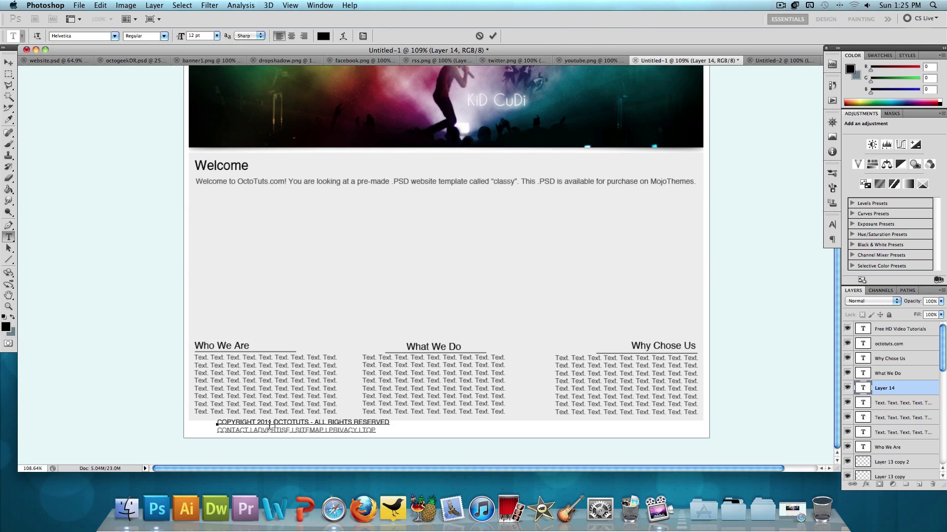
pyautogui.write('11')
pyautogui.press('BackSpace')
# Step: Colour the footer's links line grey (535353)
pyautogui.click(223, 432)
pyautogui.keyDown('shift'); pyautogui.click(372, 431); pyautogui.keyUp('shift')
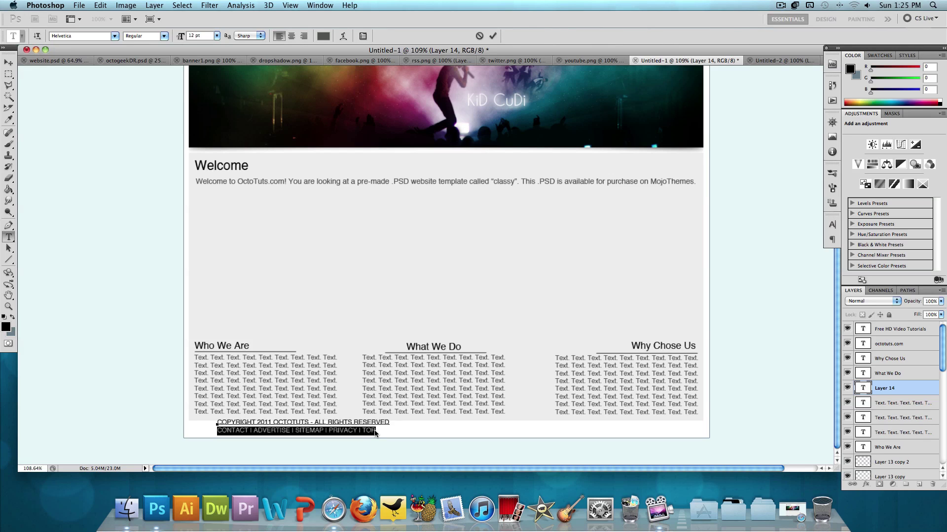
pyautogui.click(372, 432)
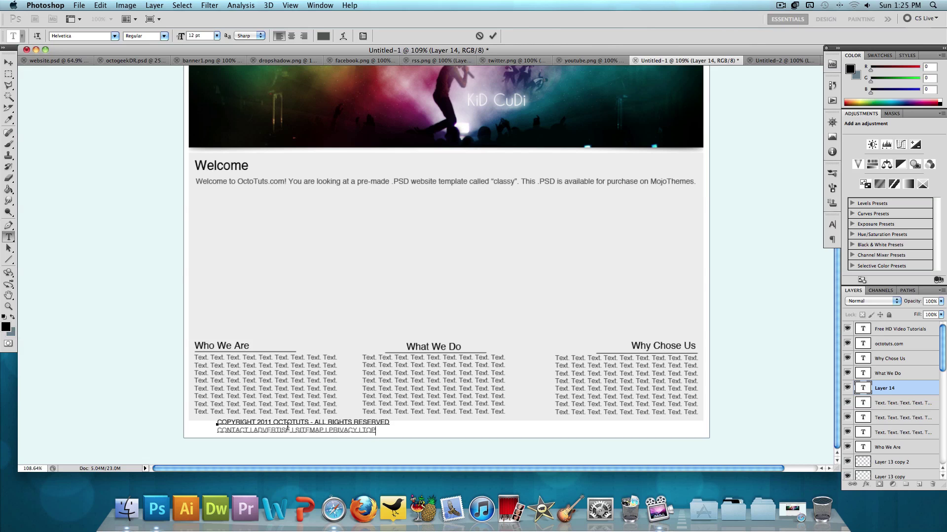
pyautogui.moveTo(217, 429); pyautogui.dragTo(377, 431)
pyautogui.click(324, 36)
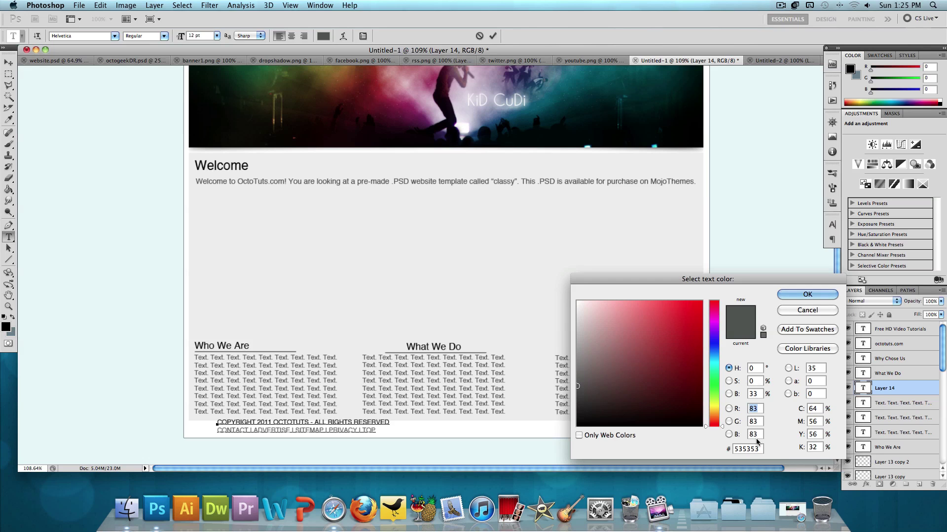
pyautogui.click(816, 294)
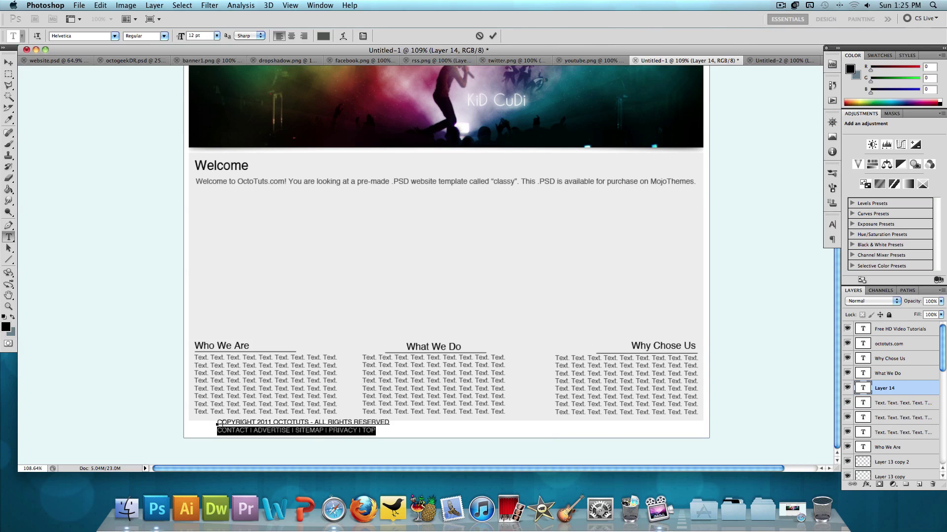
pyautogui.click(219, 424)
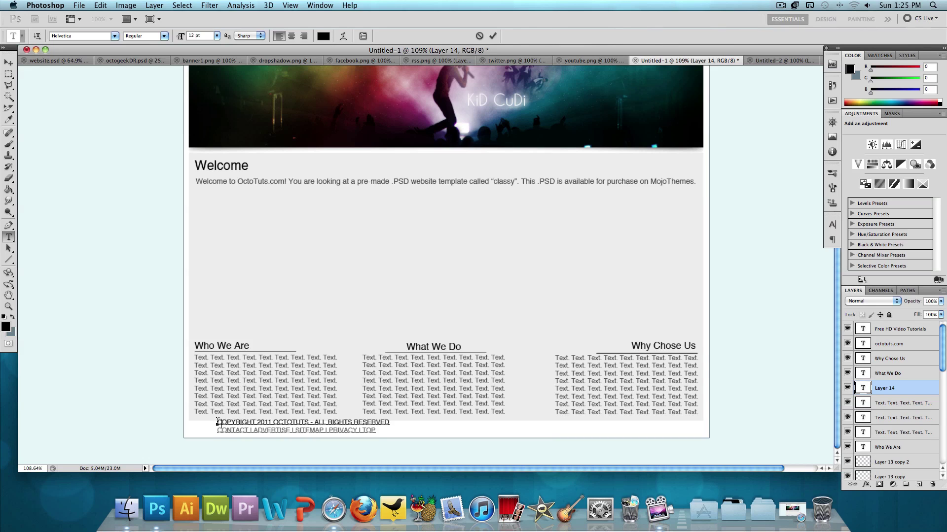
# Step: Move the footer block to the page's left edge
pyautogui.click(8, 63)
pyautogui.moveTo(239, 426); pyautogui.dragTo(213, 428)
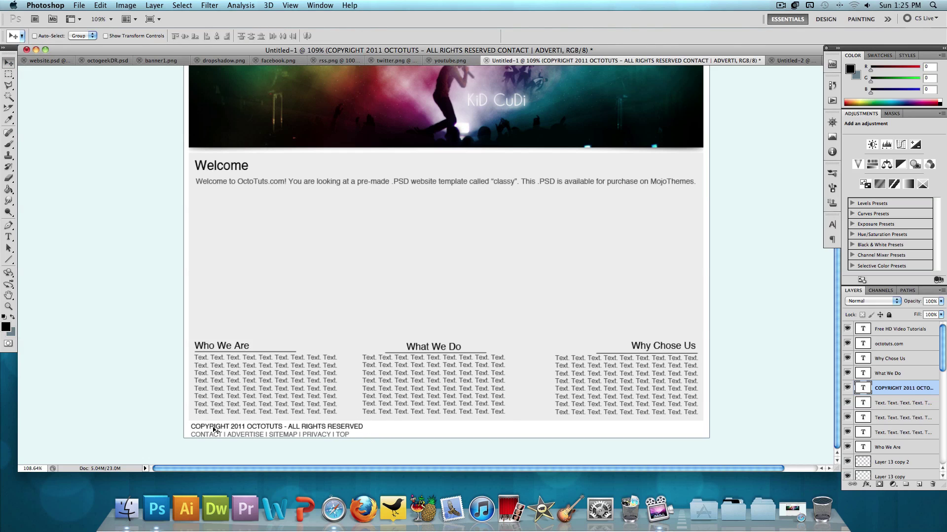
pyautogui.press('Right')
pyautogui.press('Right')
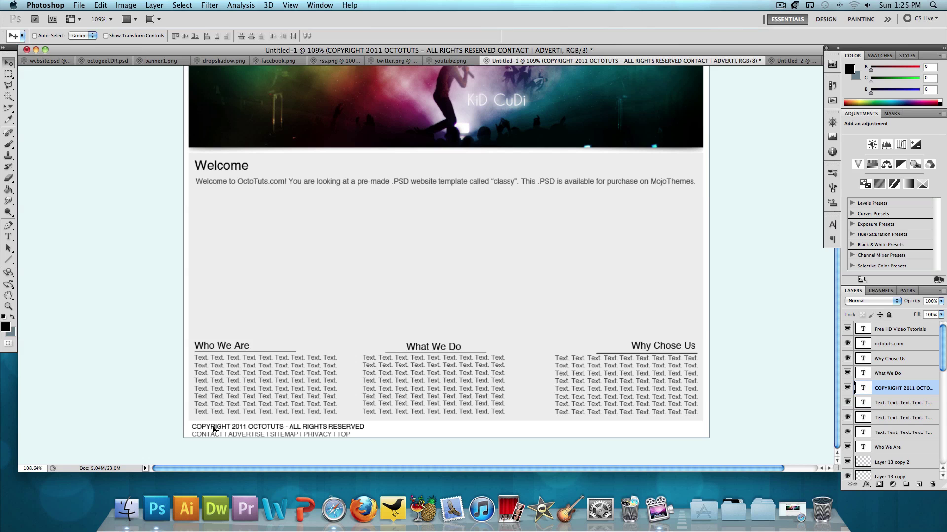
pyautogui.press('Right')
pyautogui.press('Right')
pyautogui.press('Right')
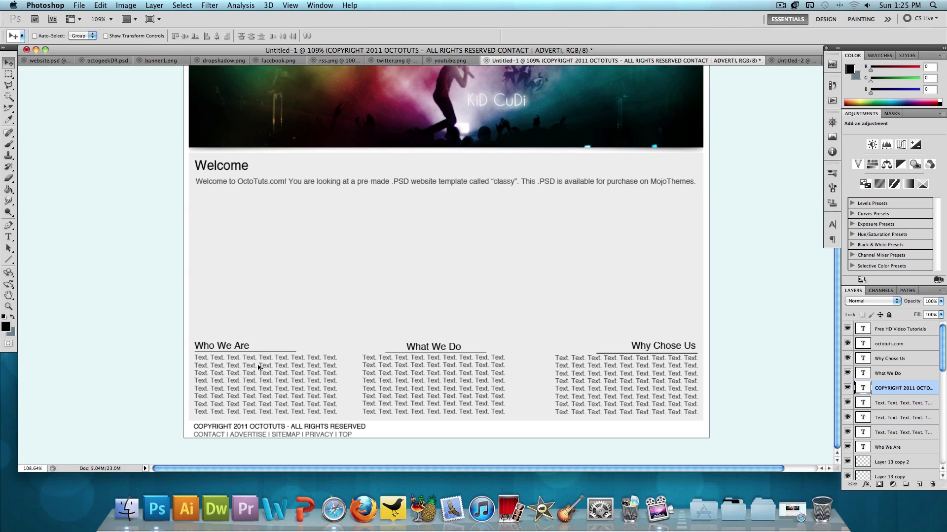
# Step: Zoom out to view the whole mockup, then minimize its document window
pyautogui.scroll(-2, 258, 367)
pyautogui.scroll(-1, 258, 368)
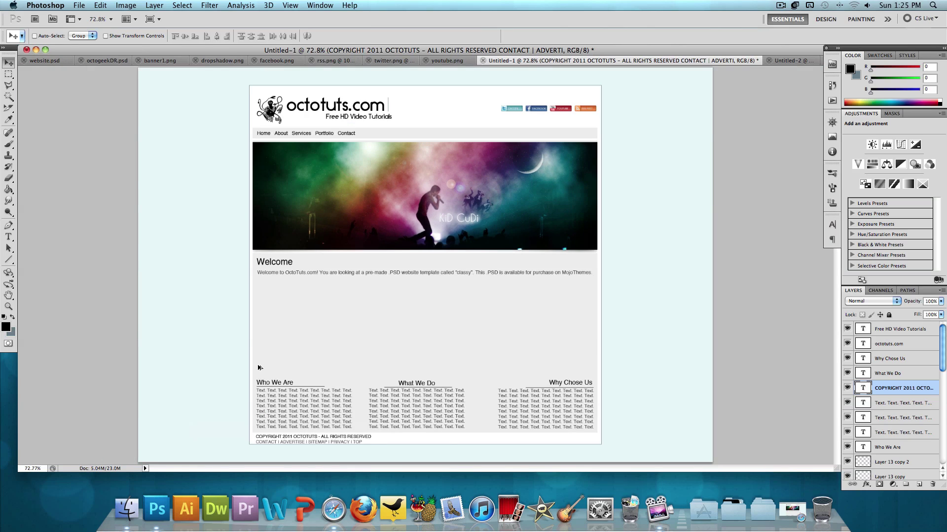
pyautogui.scroll(-1, 259, 367)
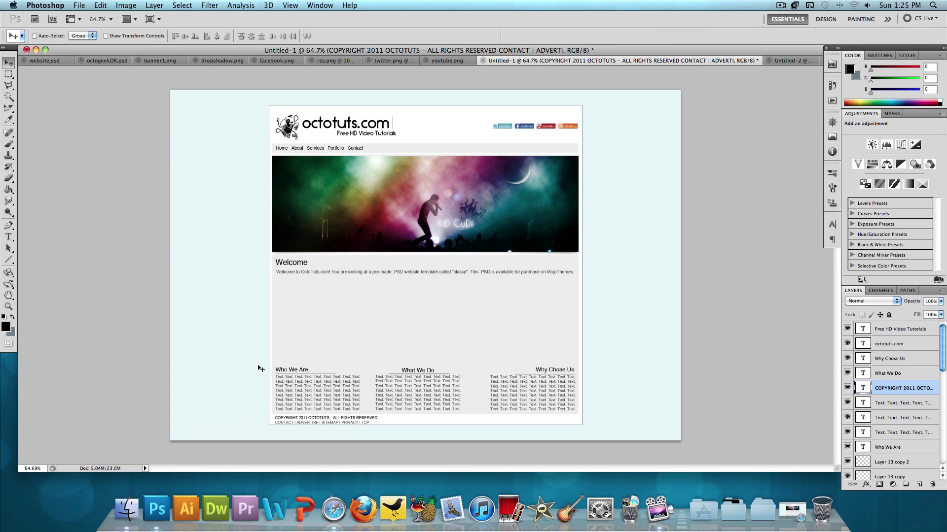
pyautogui.click(36, 51)
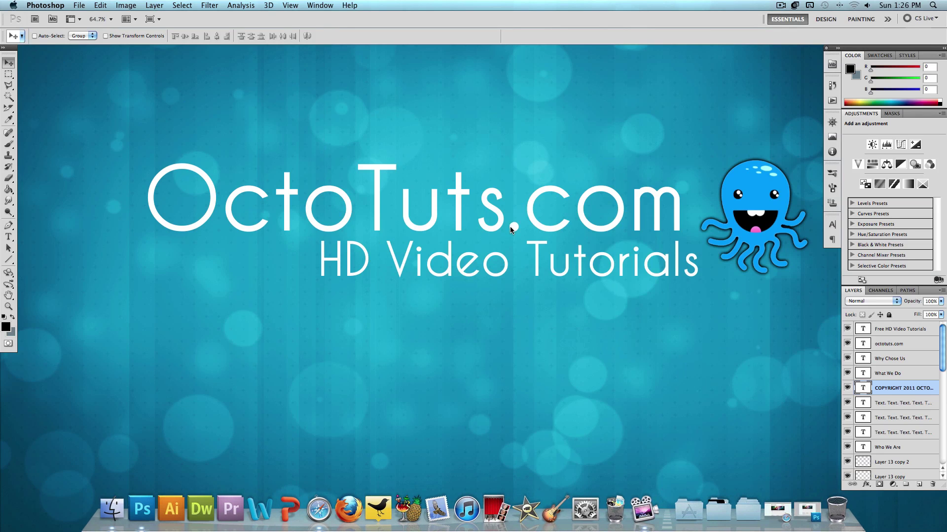
# Step: Click the desktop to bring Finder forward and hide Photoshop's panels
pyautogui.click(514, 230)
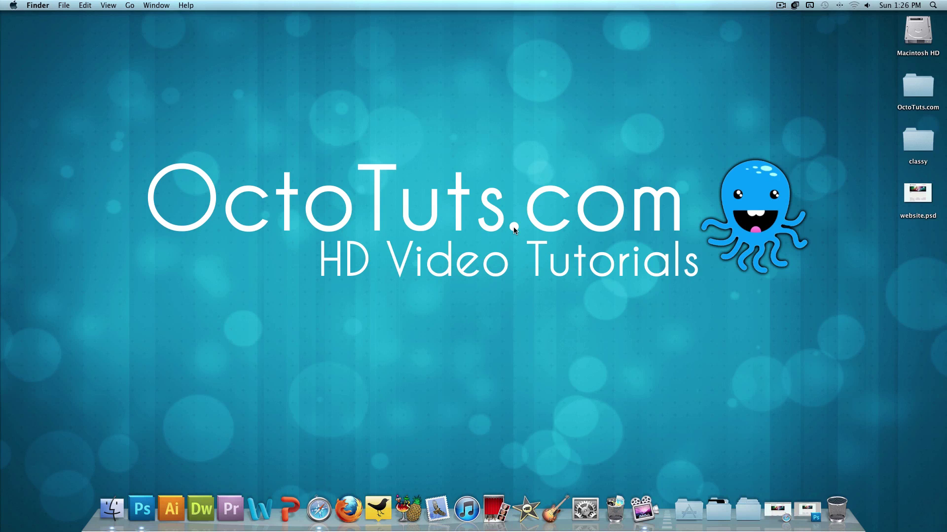